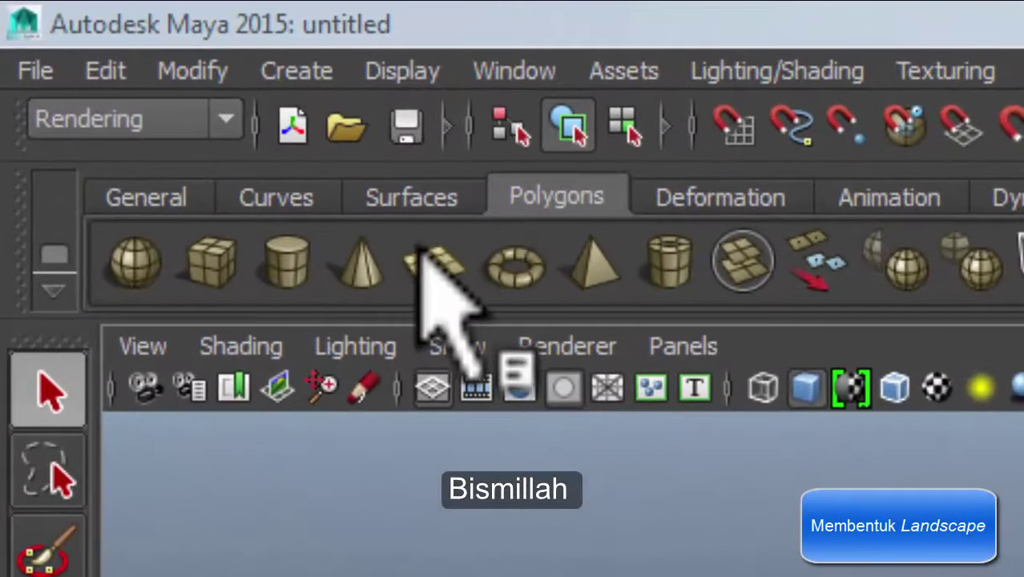
Step: Draw a wide polygon plane, pPlane1, on the grid and tilt the view to face it
click(429, 257)
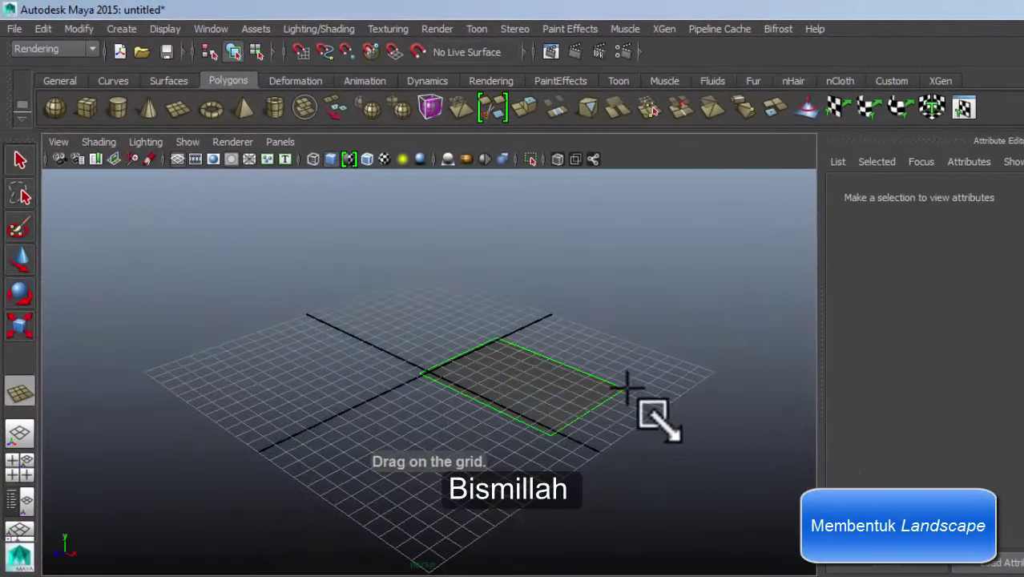
mouse_move(626, 385)
mouse_down()
mouse_move(607, 375)
mouse_move(701, 381)
mouse_up()
mouse_move(491, 362)
alt+mouse_down()
mouse_move(536, 354)
mouse_move(422, 358)
alt+mouse_up()
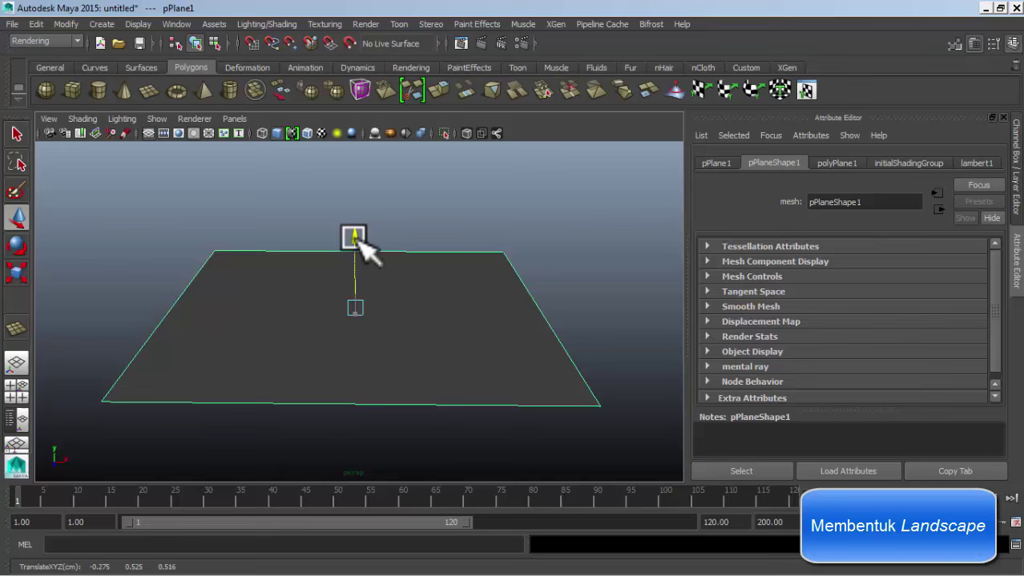
mouse_move(365, 242)
alt+mouse_down()
mouse_move(367, 271)
mouse_move(380, 274)
alt+mouse_up()
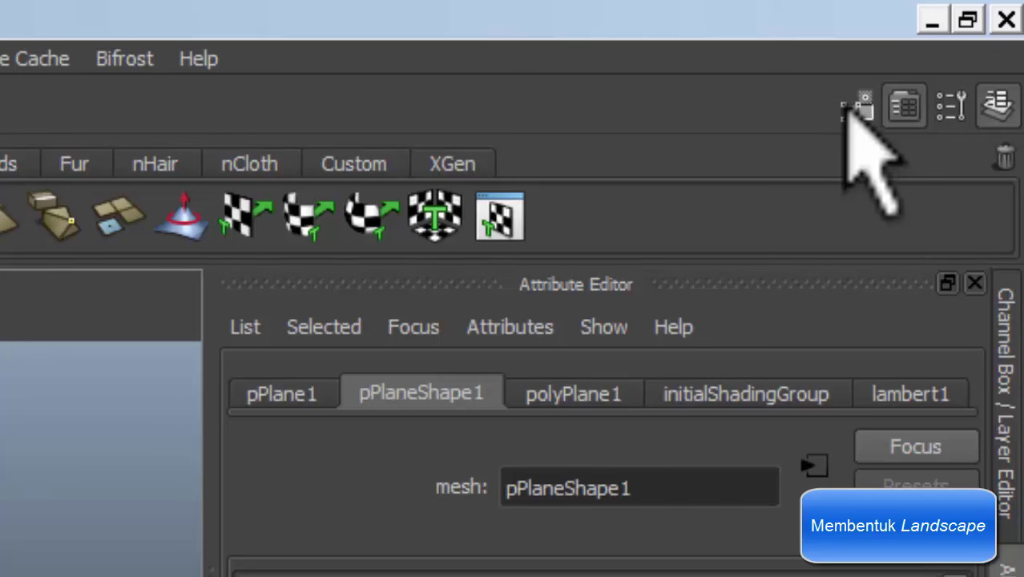
Step: Show pPlane1's values in the Channel Box and expand its polyPlane1 inputs
click(860, 104)
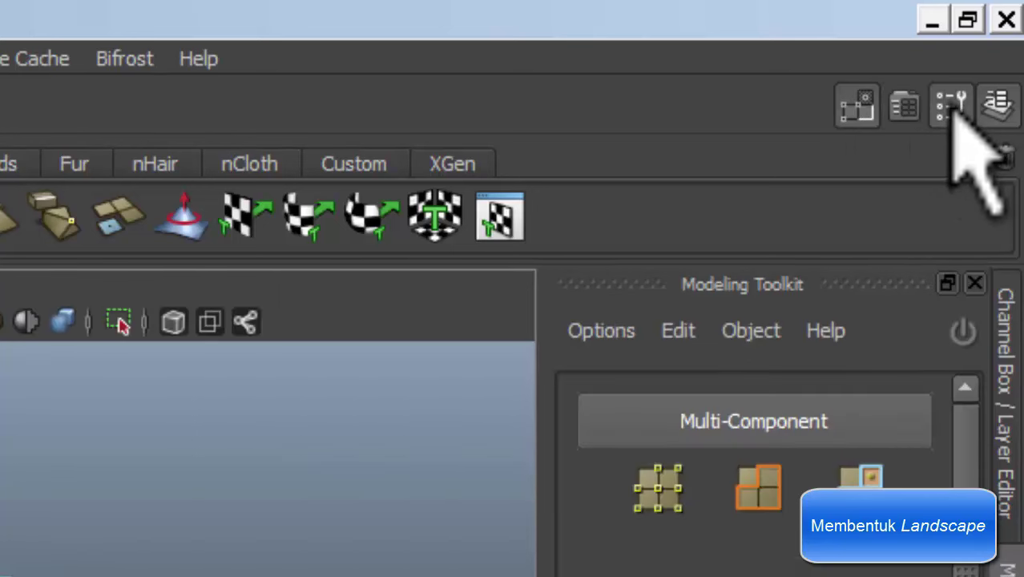
click(992, 100)
click(905, 108)
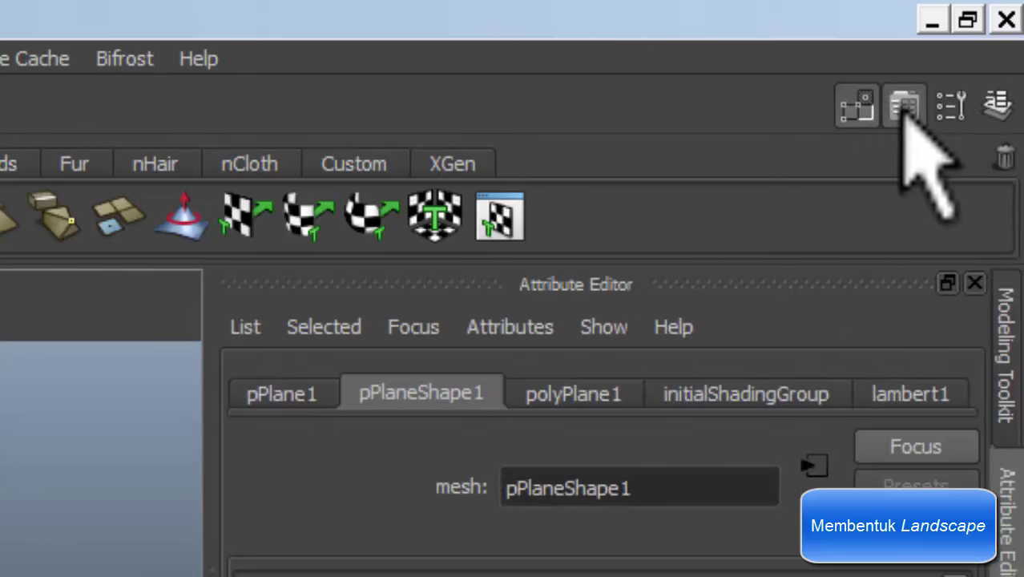
click(312, 392)
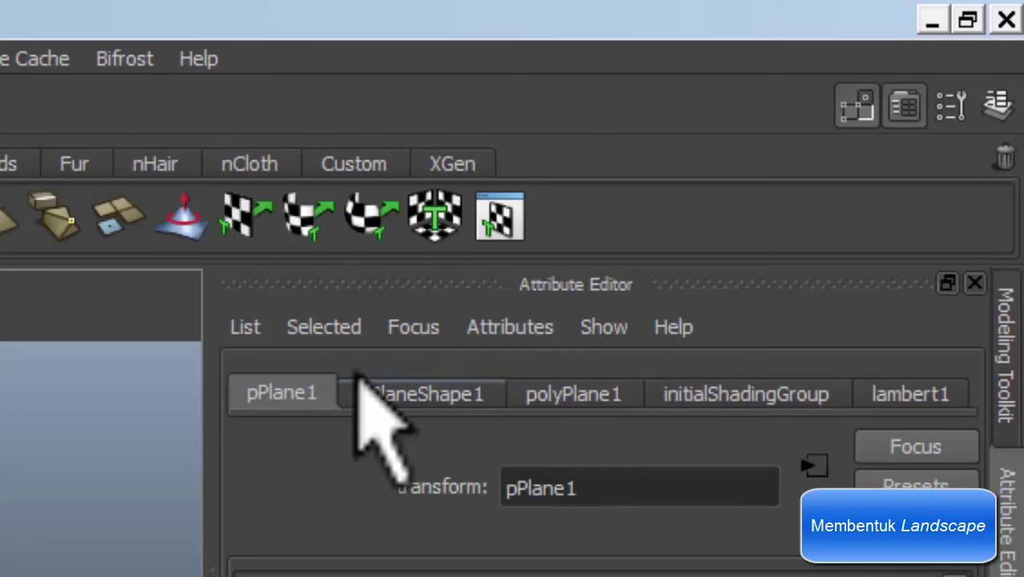
click(996, 102)
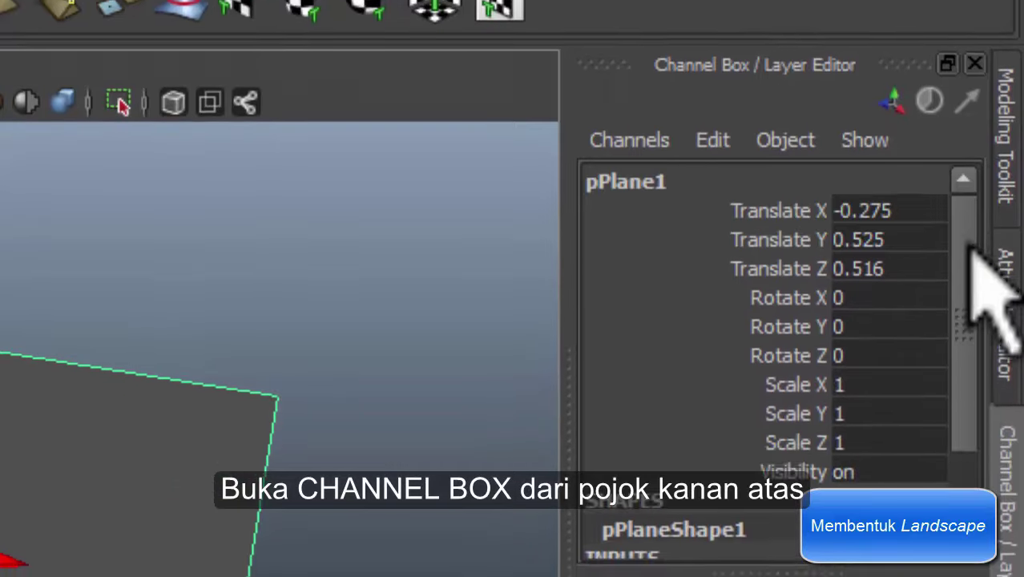
scroll(952, 375, down, 3)
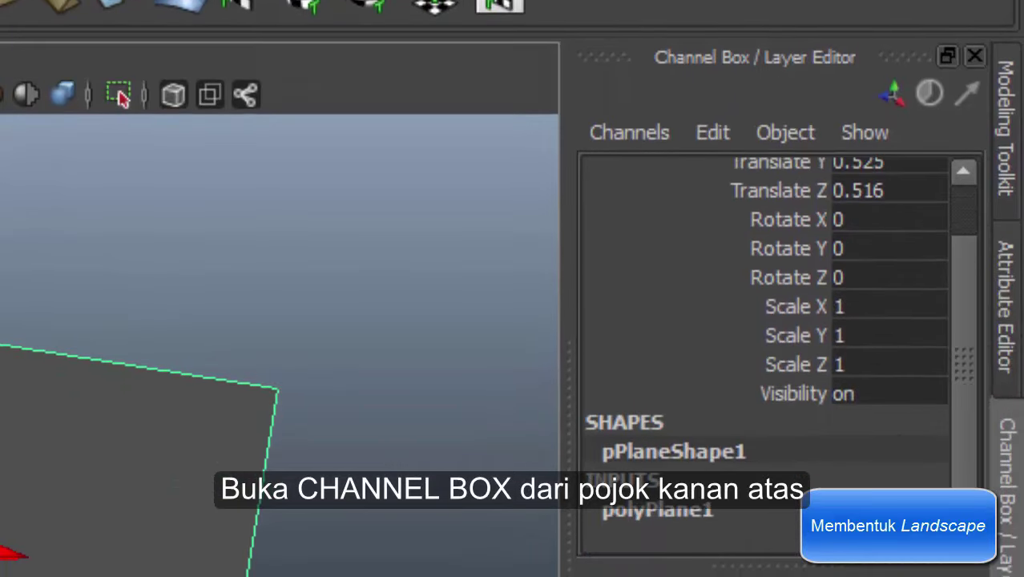
click(695, 511)
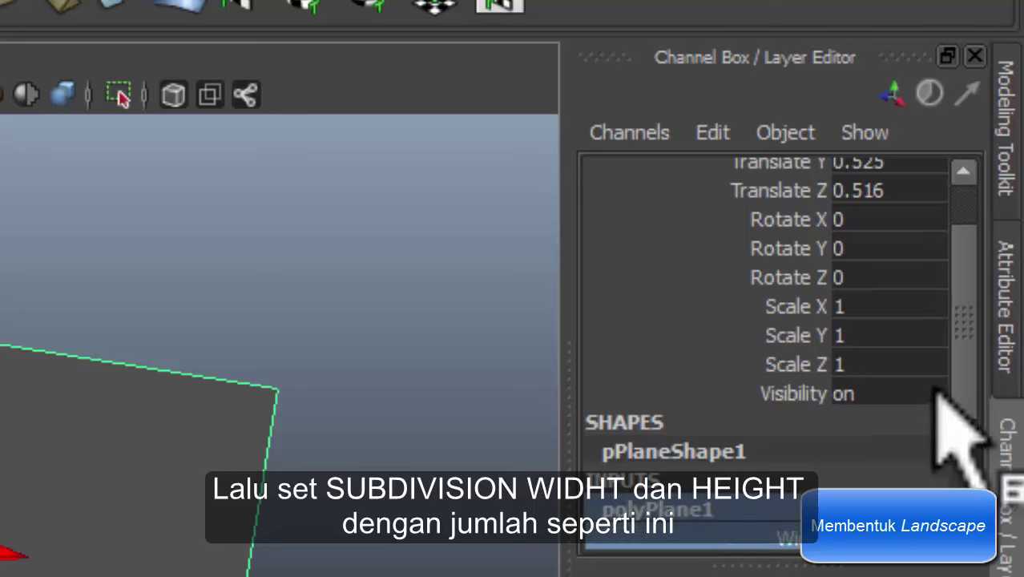
Step: Set Subdivisions Width and Subdivisions Height to 50
scroll(962, 424, down, 3)
scroll(922, 457, down, 2)
click(859, 454)
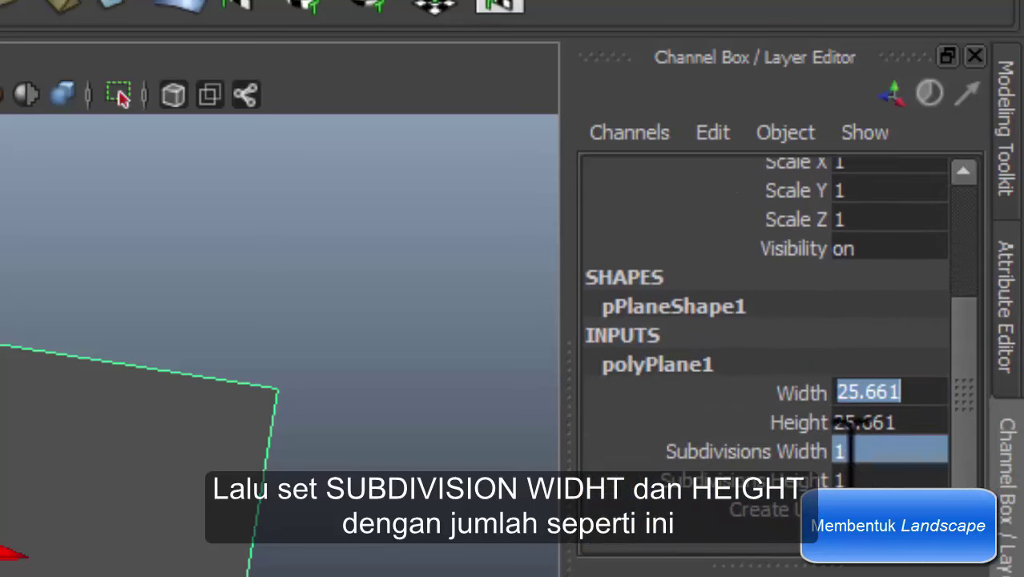
click(873, 451)
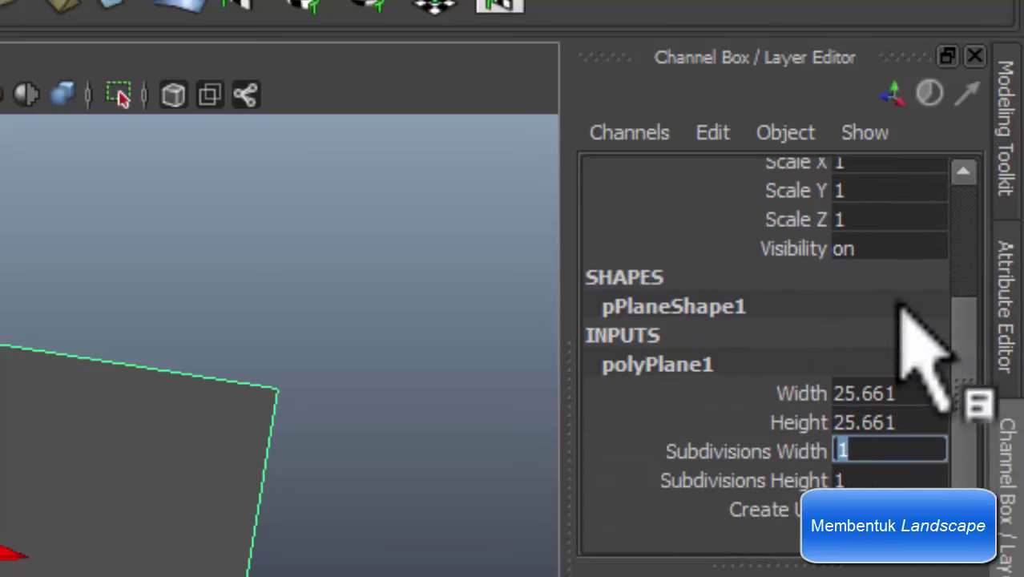
text(50)
key(Tab)
text(50)
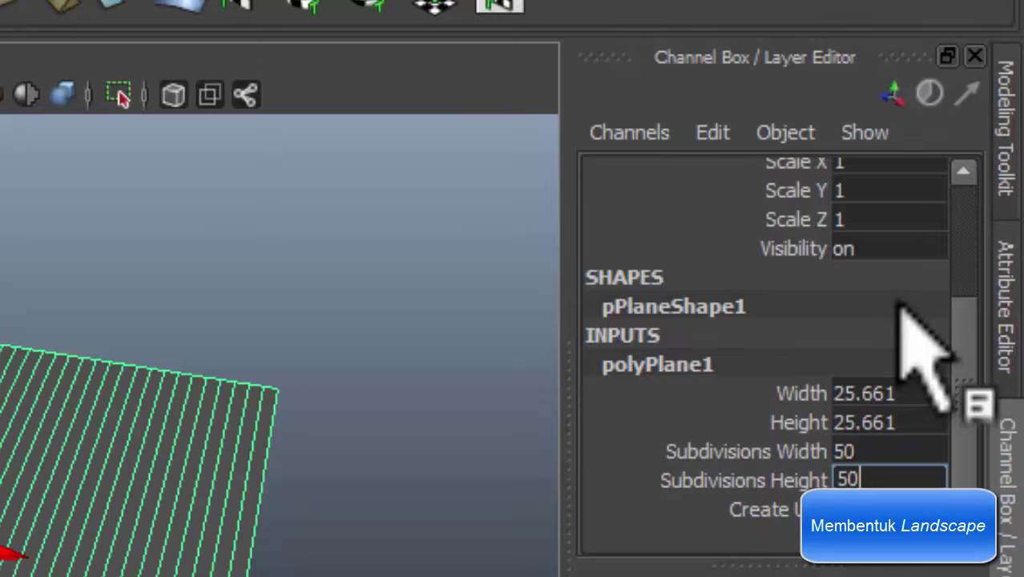
key(Return)
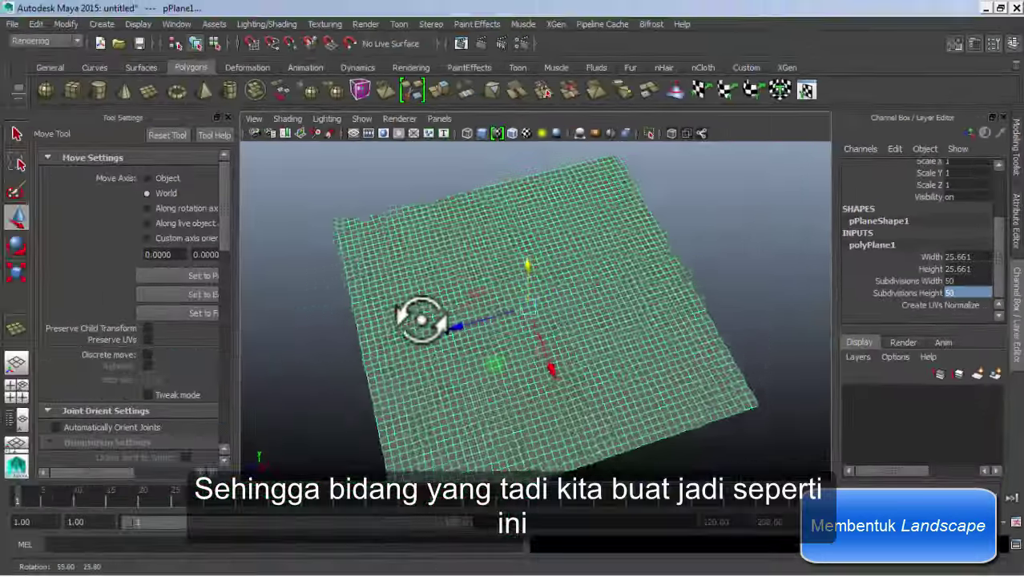
Step: Enable Soft Select in the Move Tool settings, with Volume falloff and a 5.00 radius
alt+drag(421, 319, 413, 320)
mouse_move(643, 309)
alt+mouse_down()
mouse_move(625, 303)
mouse_move(697, 265)
alt+mouse_up()
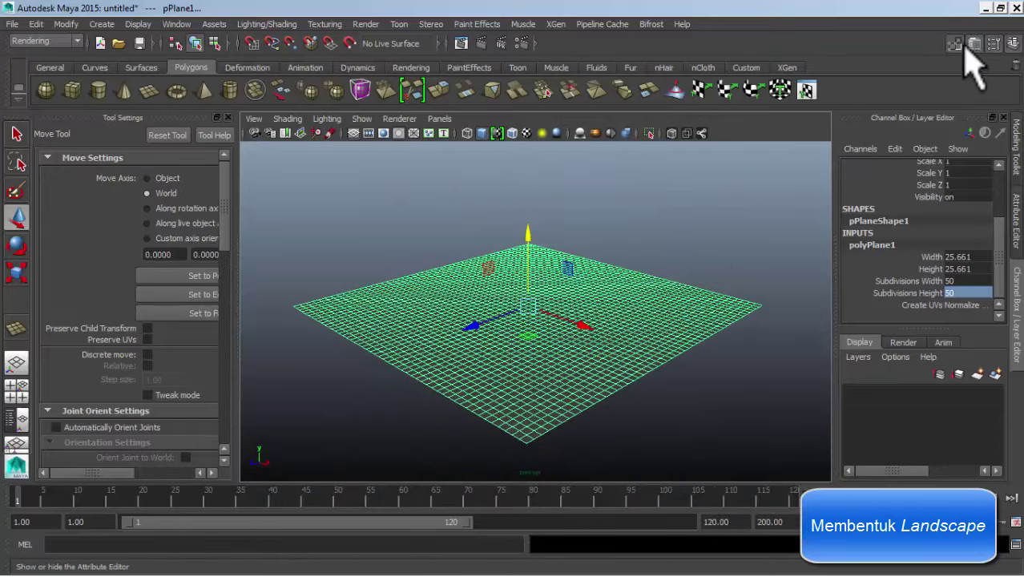
click(992, 45)
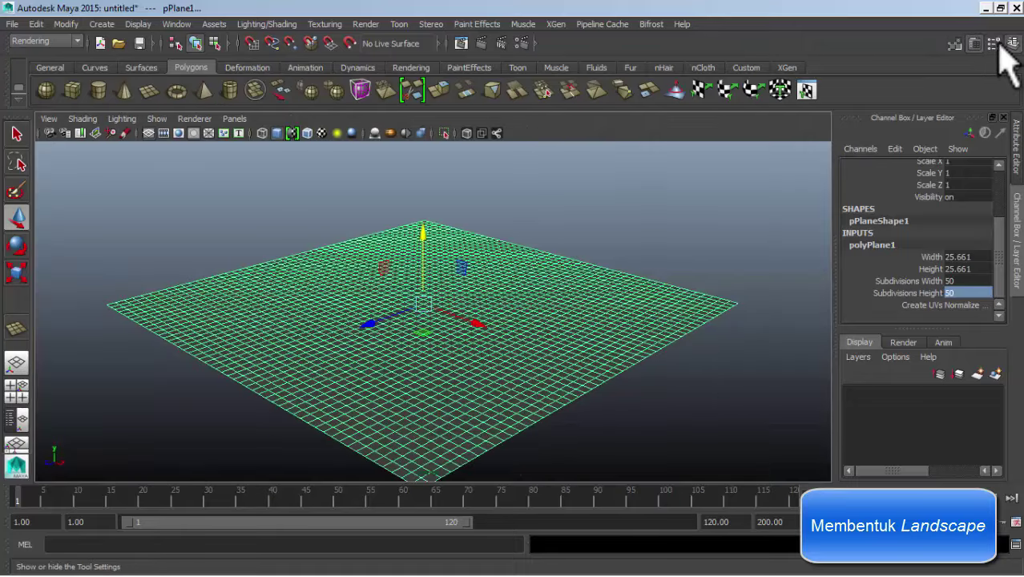
mouse_move(615, 264)
alt+mouse_down()
mouse_move(664, 270)
mouse_move(611, 272)
alt+mouse_up()
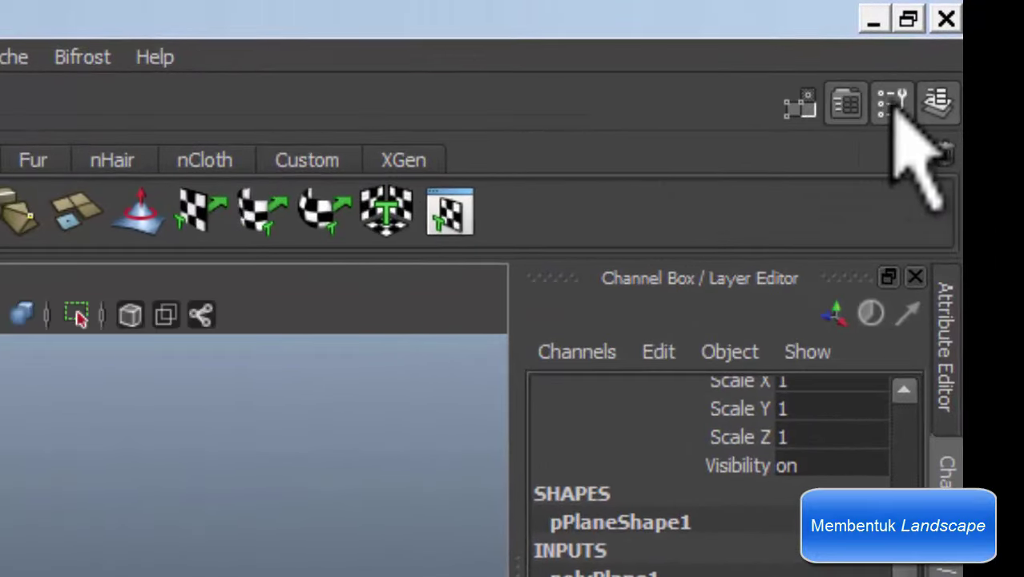
click(893, 103)
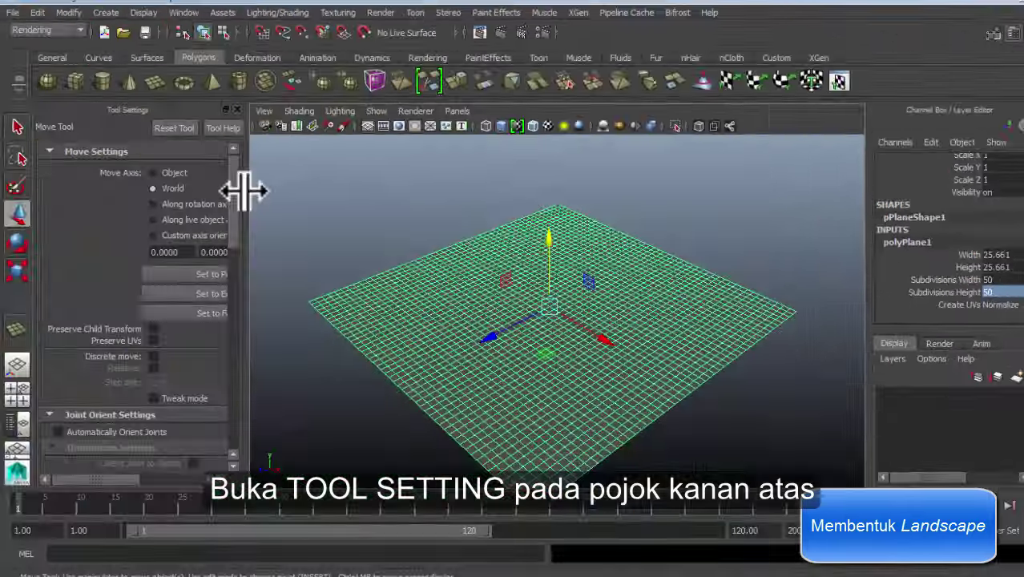
scroll(267, 411, down, 5)
scroll(276, 449, down, 5)
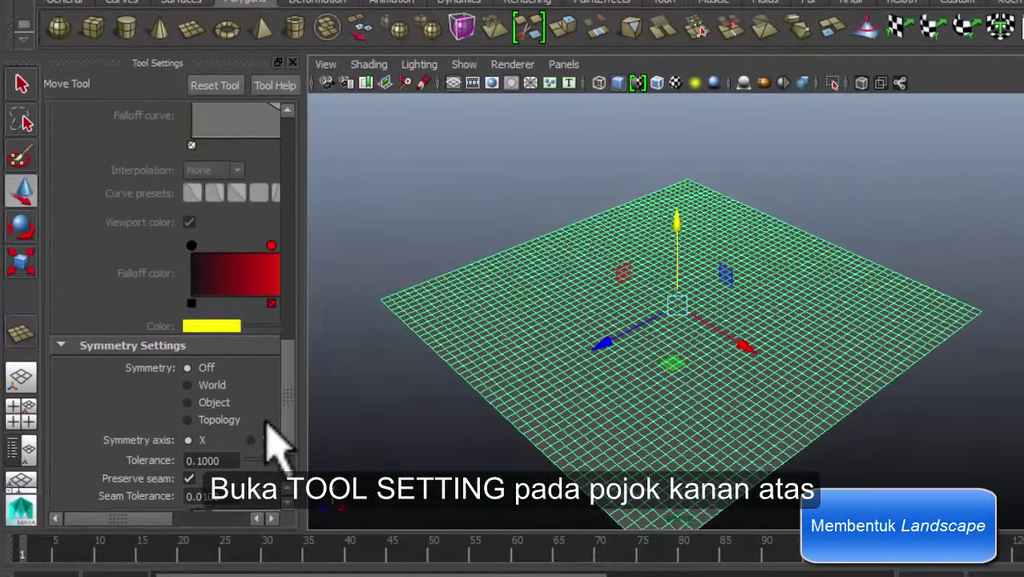
scroll(273, 448, down, 3)
drag(303, 318, 455, 328)
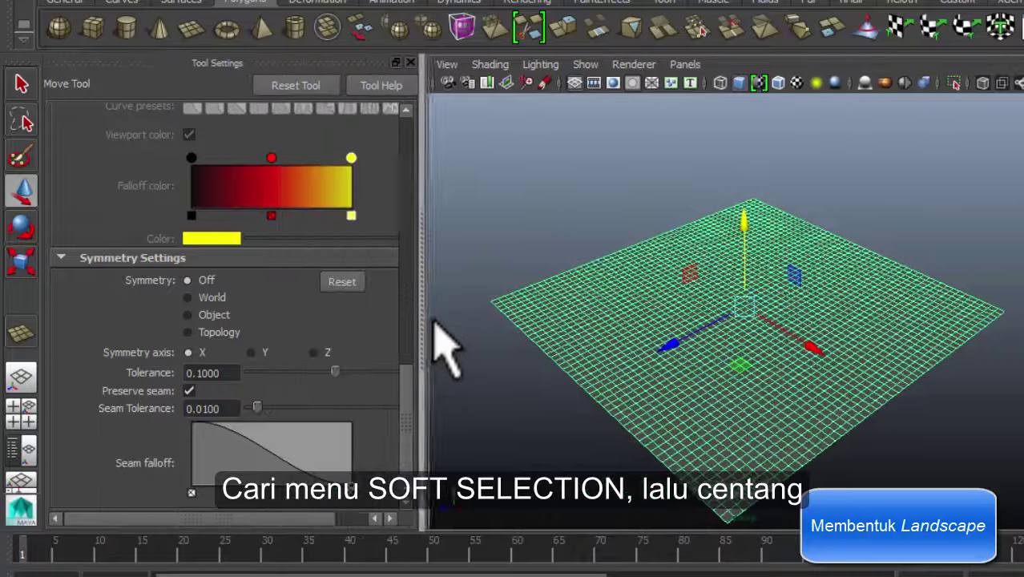
scroll(445, 405, up, 3)
scroll(560, 327, up, 3)
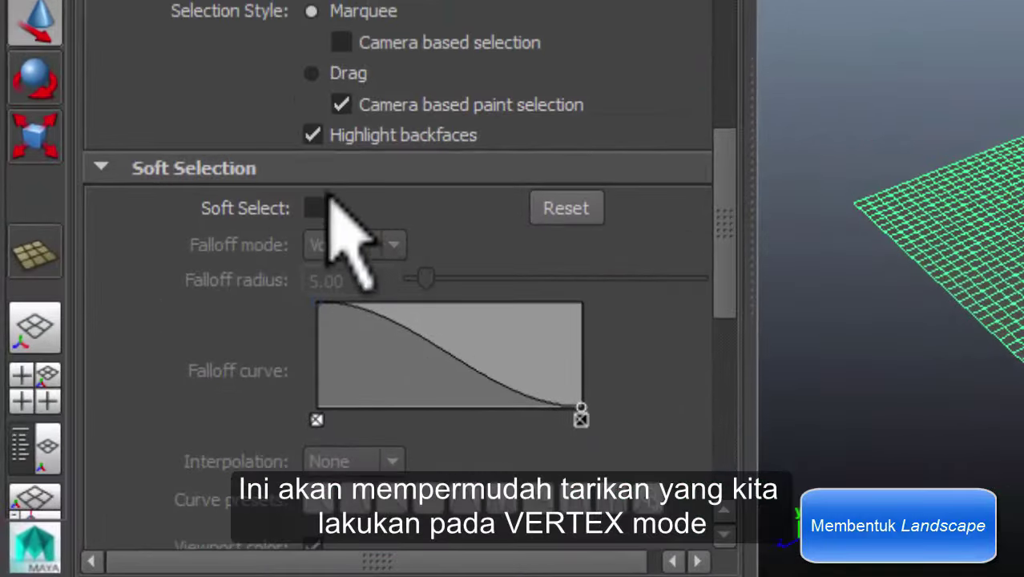
click(314, 208)
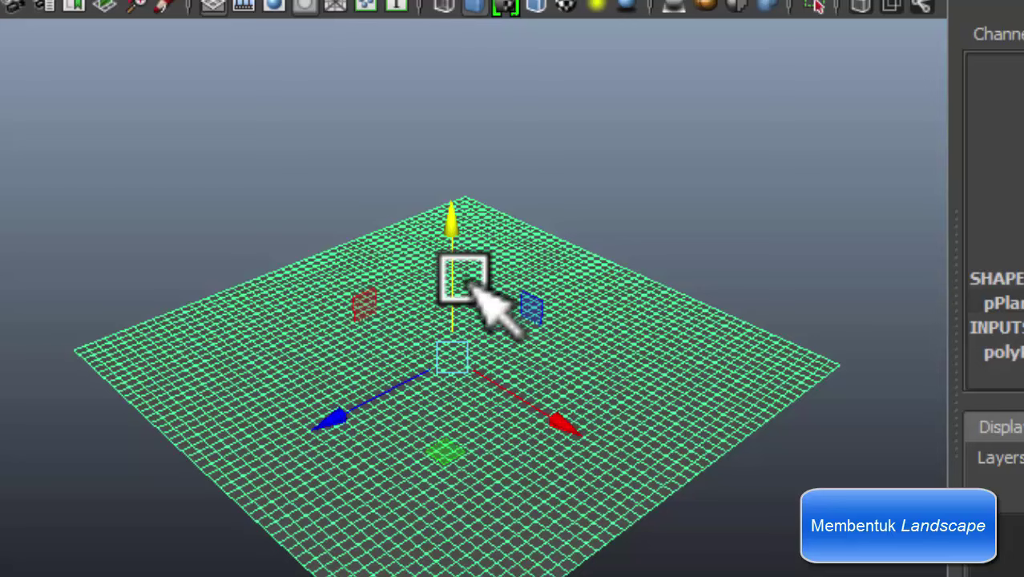
Step: In vertex mode, pull a central vertex up into a tall cone-shaped hill
right_click(605, 269)
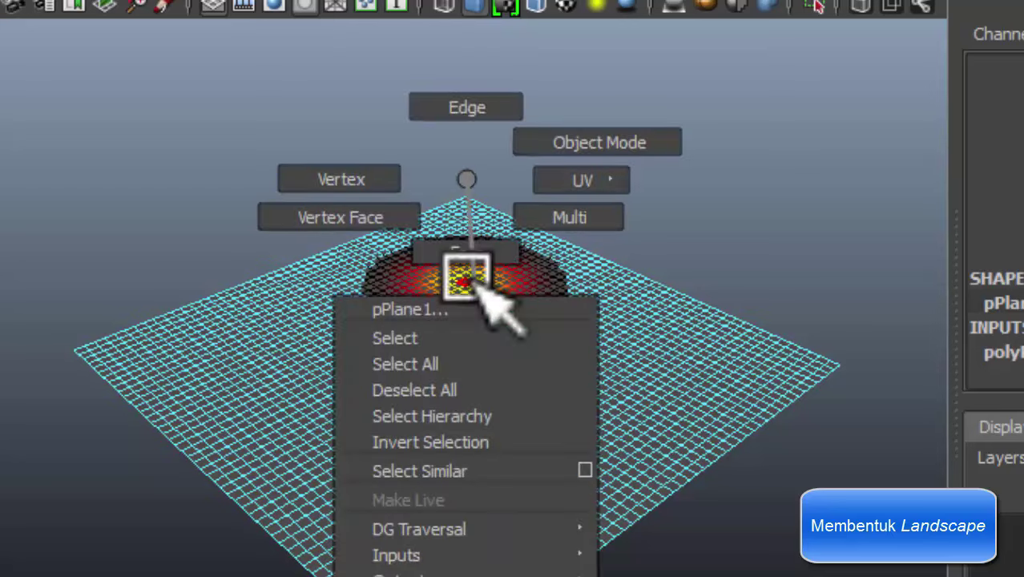
click(361, 181)
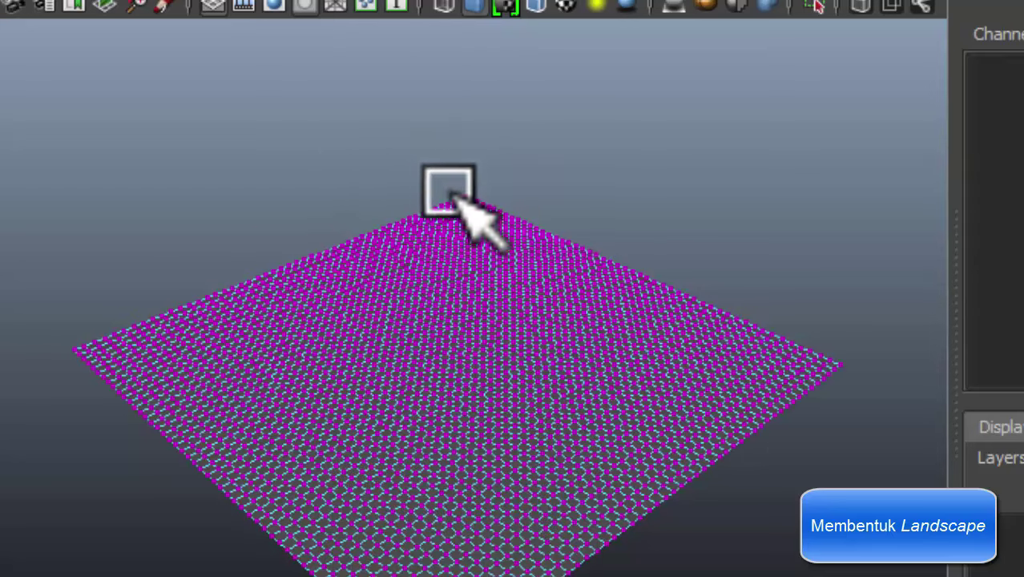
click(478, 272)
mouse_move(463, 187)
mouse_down()
mouse_move(463, 40)
mouse_move(465, 88)
mouse_up()
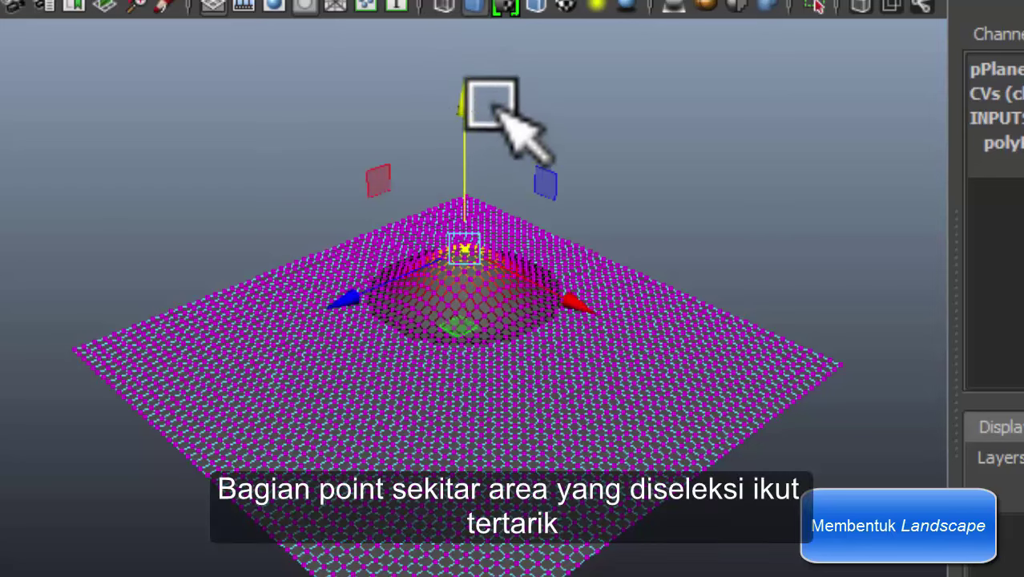
mouse_move(463, 107)
mouse_down()
mouse_move(463, 122)
mouse_move(476, 73)
mouse_move(469, 142)
mouse_up()
drag(429, 223, 428, 290)
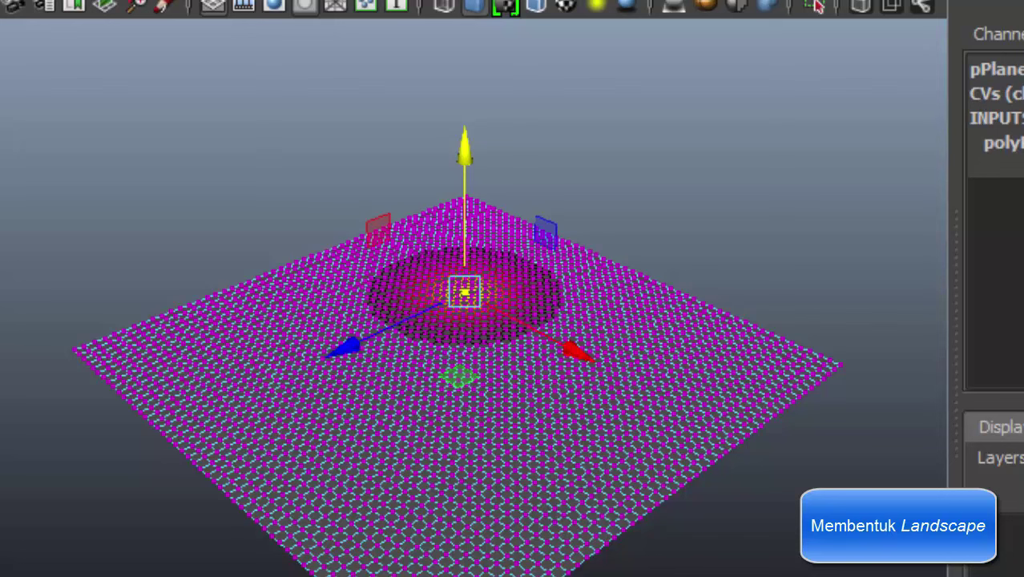
drag(464, 142, 492, 49)
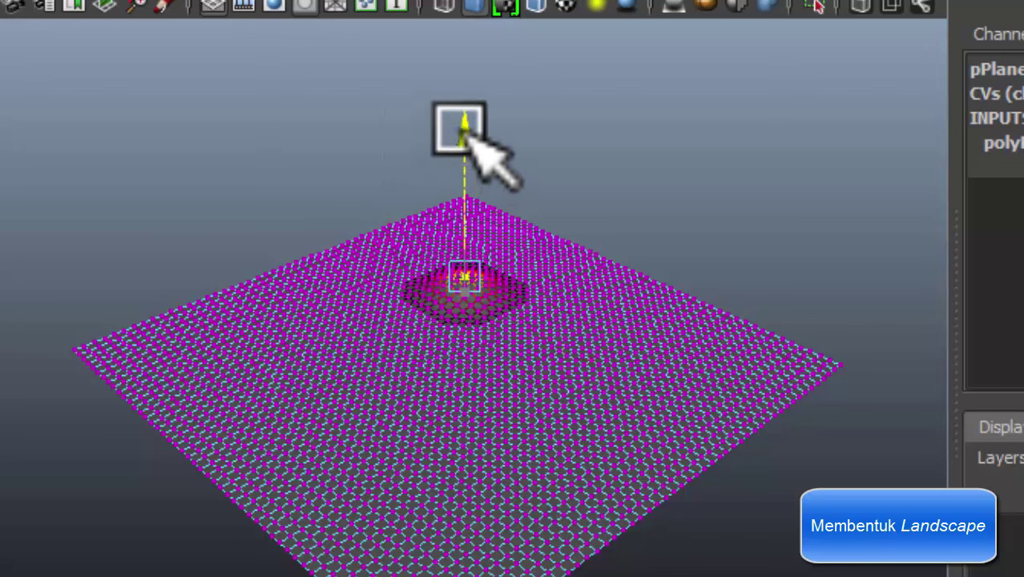
Step: Select the right-side vertices and lift them into a second raised mound
alt+drag(513, 120, 629, 354)
drag(628, 285, 880, 503)
alt+drag(801, 449, 651, 353)
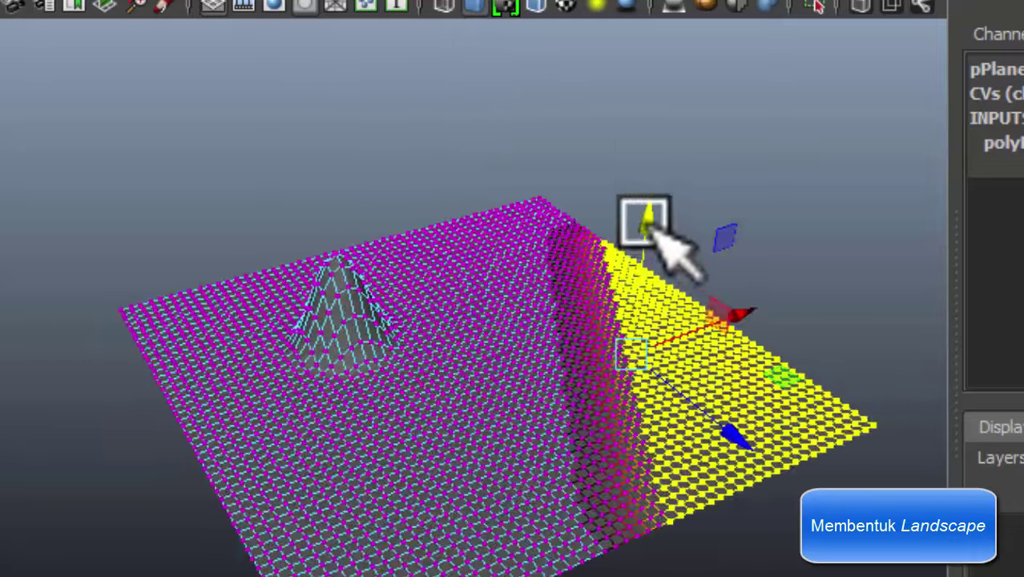
mouse_move(649, 220)
mouse_down()
mouse_move(619, 336)
mouse_move(720, 405)
mouse_up()
Step: Raise a flat-topped plateau, a rounded peak near the front, and the front-left patch
drag(686, 241, 703, 146)
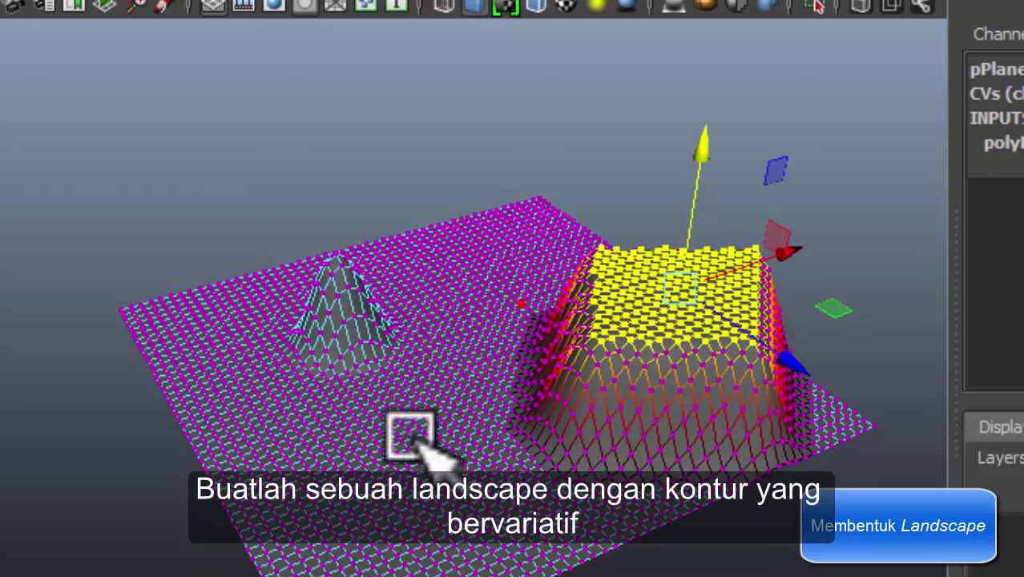
click(459, 535)
mouse_move(469, 444)
mouse_down()
mouse_move(475, 171)
mouse_move(492, 377)
mouse_move(602, 419)
mouse_up()
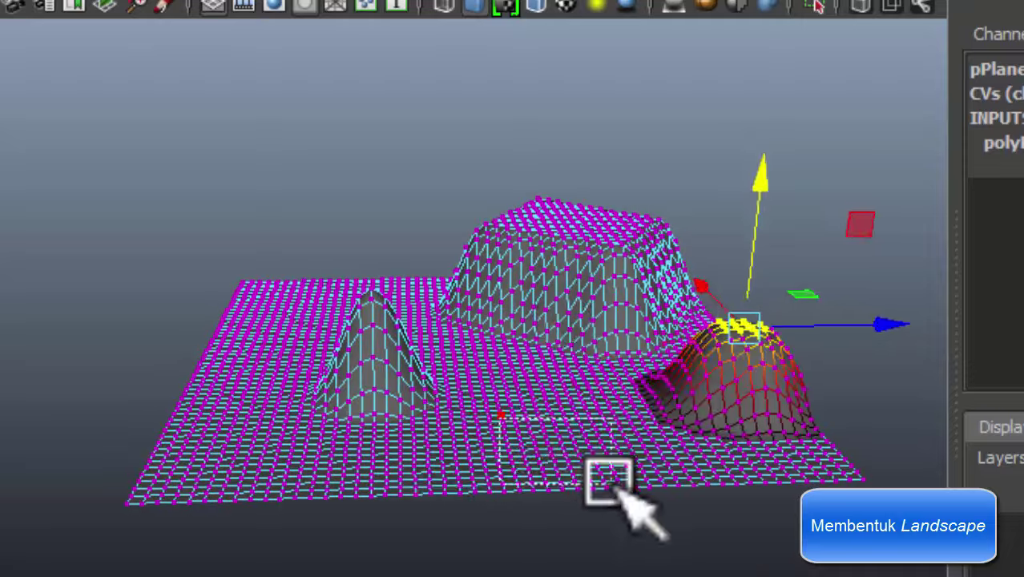
drag(501, 411, 617, 491)
drag(570, 318, 570, 281)
drag(126, 430, 338, 560)
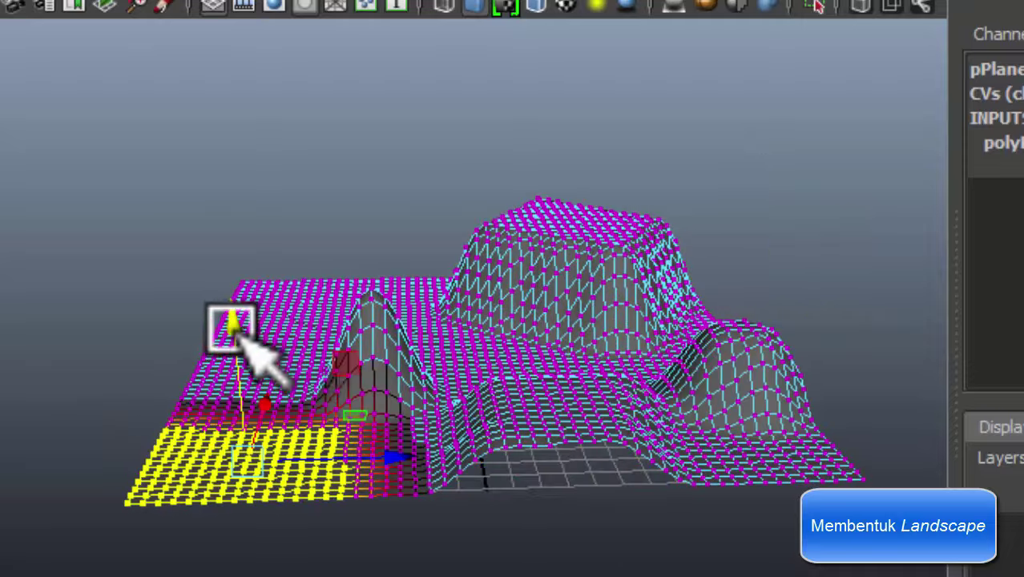
mouse_move(228, 329)
mouse_down()
mouse_move(223, 228)
mouse_move(244, 325)
mouse_move(548, 332)
mouse_move(407, 434)
mouse_up()
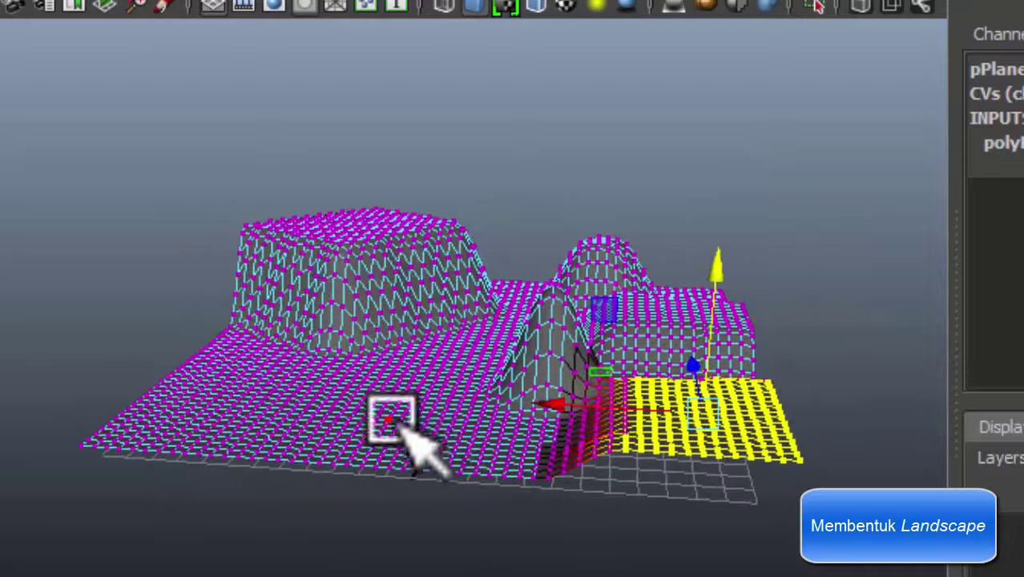
Step: Reshape the front-left ground and raise a bump in the middle of the plane
click(410, 435)
mouse_move(404, 332)
mouse_down()
mouse_move(411, 252)
mouse_move(366, 383)
mouse_move(178, 475)
mouse_up()
drag(179, 475, 340, 559)
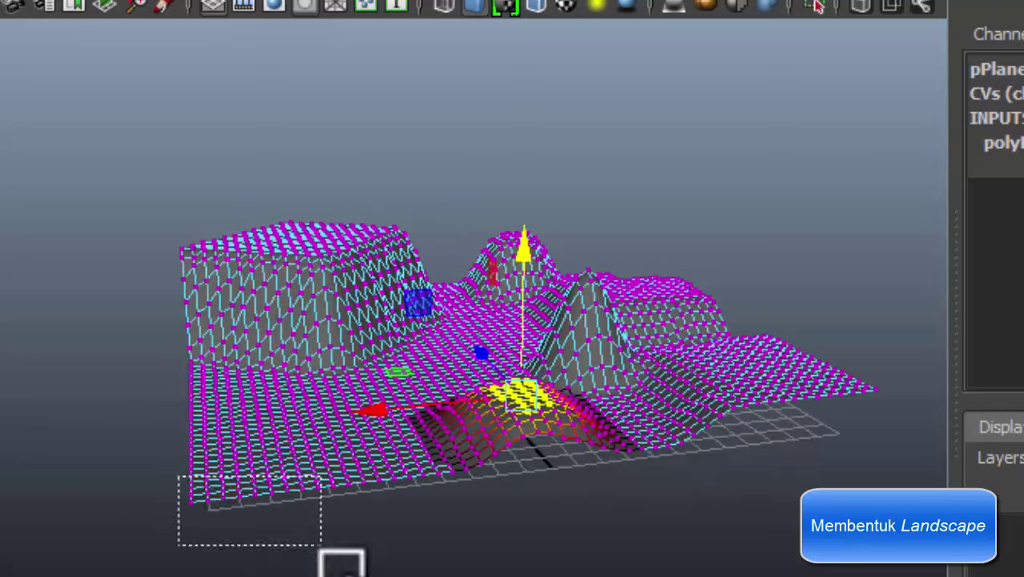
drag(258, 340, 263, 412)
click(361, 419)
drag(361, 320, 352, 256)
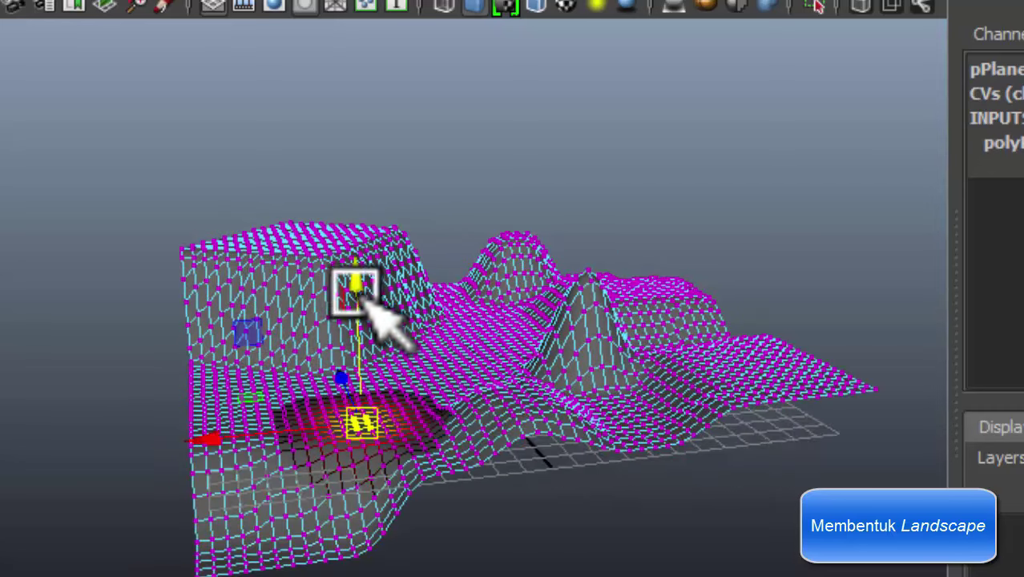
Step: Push dips into the middle and front-middle terrain and raise a bump at front right
click(469, 366)
mouse_move(458, 304)
mouse_down()
mouse_move(457, 212)
mouse_move(461, 406)
mouse_move(400, 411)
mouse_up()
click(400, 411)
mouse_move(418, 281)
mouse_down()
mouse_move(427, 386)
mouse_move(599, 517)
mouse_up()
click(600, 521)
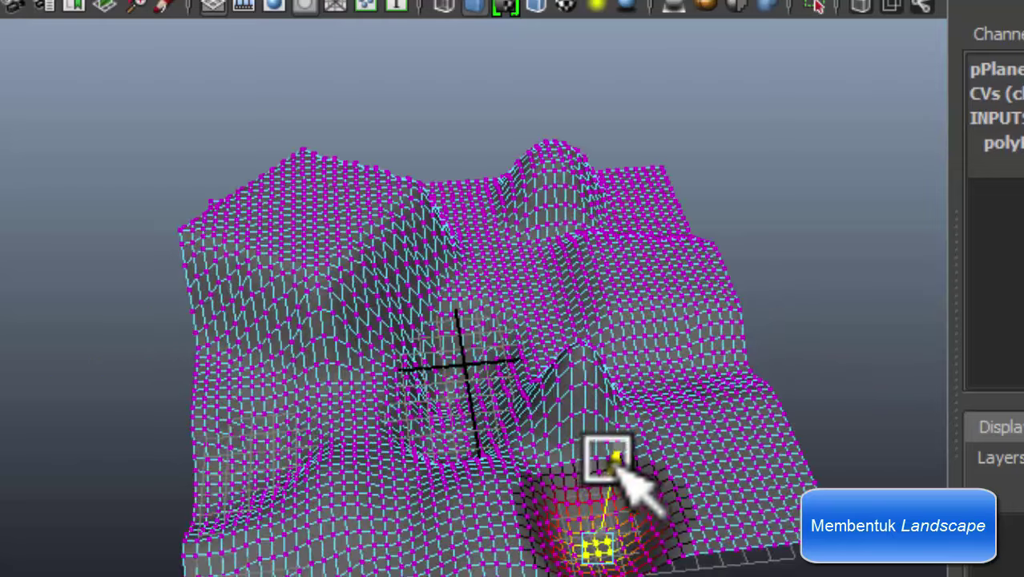
click(715, 463)
drag(714, 457, 761, 354)
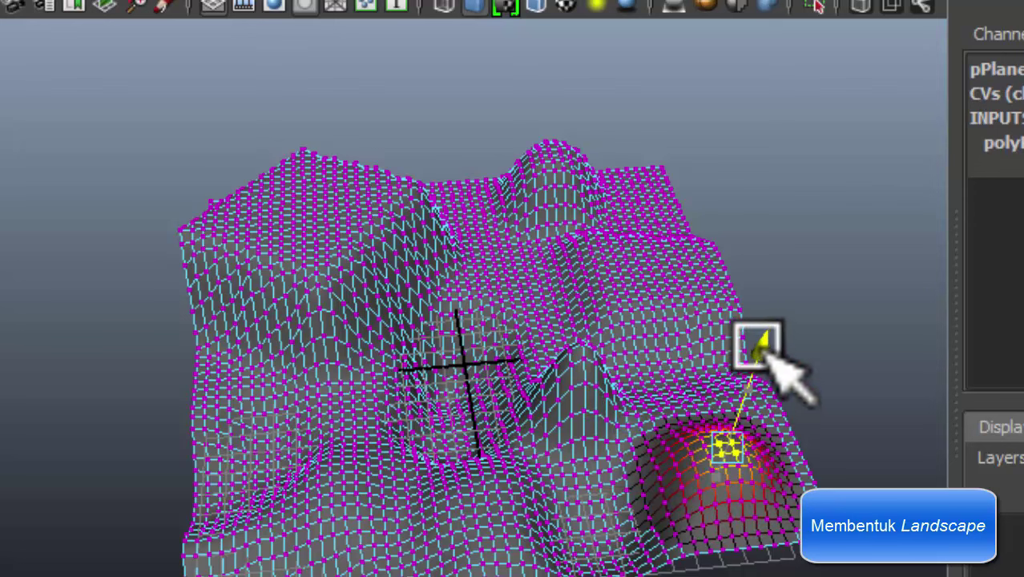
Step: Reshape the middle terrain and pull a peak up at the back left
click(512, 277)
drag(519, 240, 523, 155)
click(284, 210)
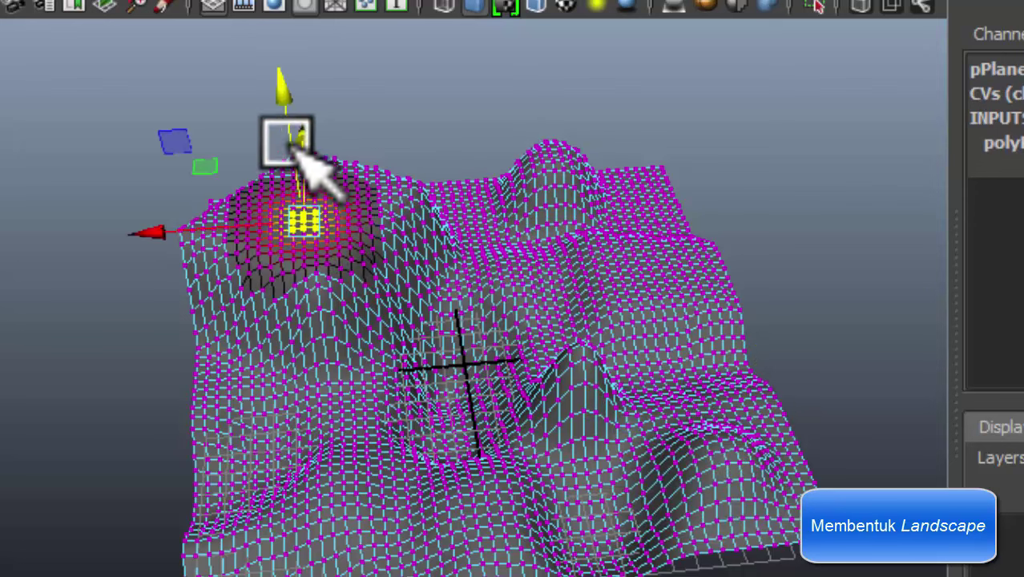
mouse_move(286, 137)
mouse_down()
mouse_move(300, 55)
mouse_move(285, 40)
mouse_up()
Step: Pull the right-hand vertices into two tall ridges and raise a narrow spike at the left edge
alt+drag(487, 180, 636, 260)
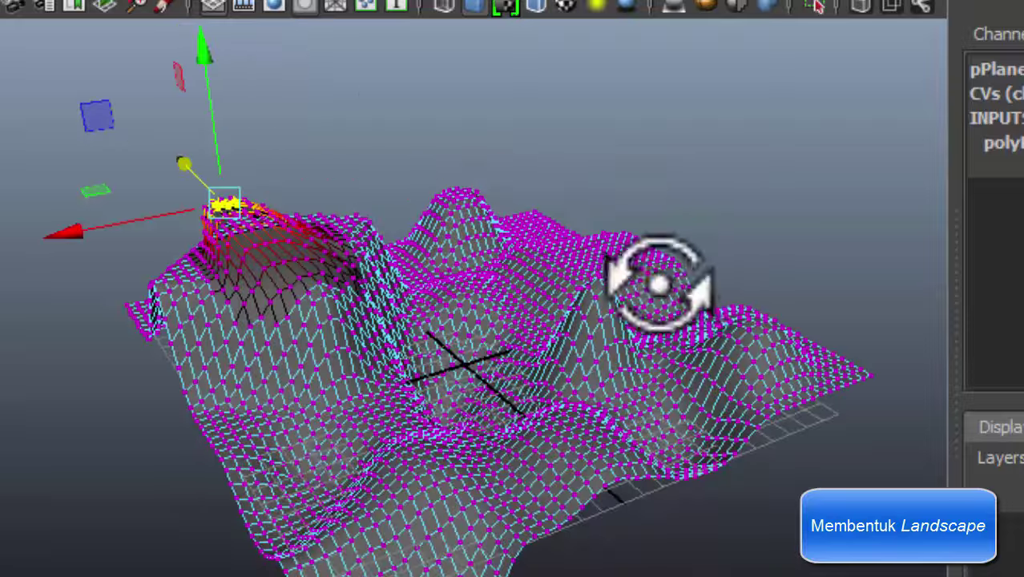
alt+drag(679, 314, 704, 183)
drag(669, 136, 689, 4)
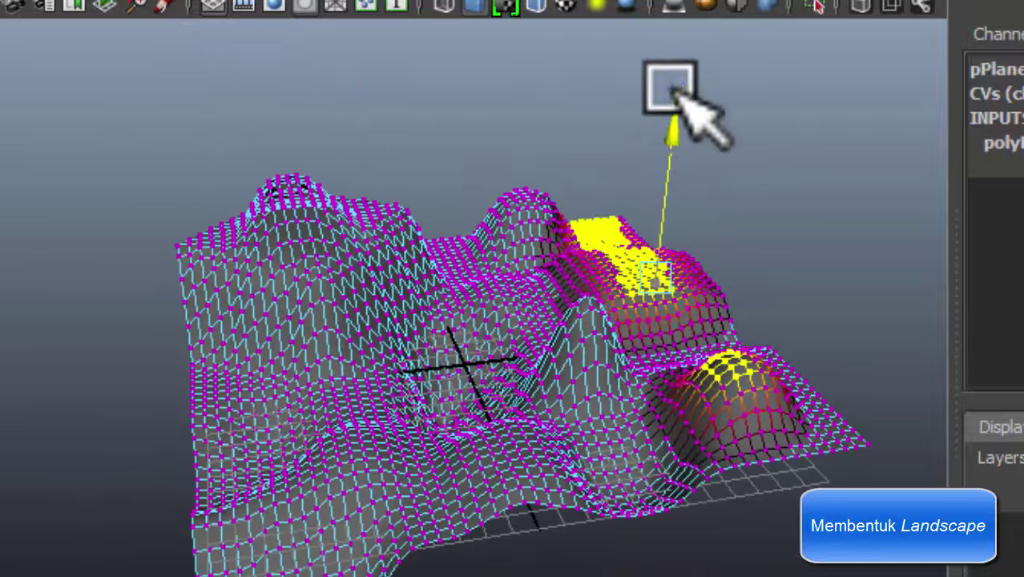
drag(677, 112, 679, 76)
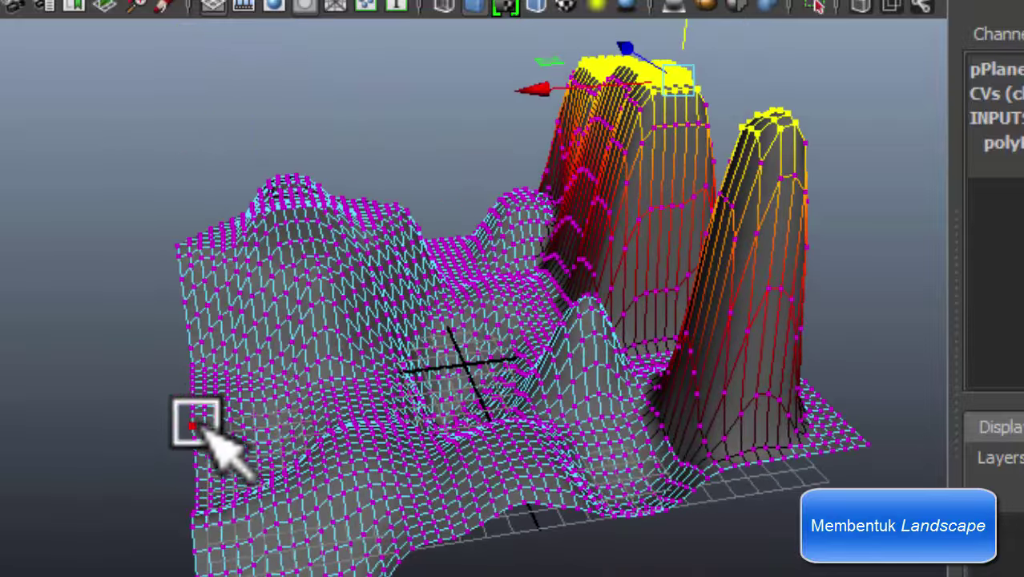
drag(196, 424, 240, 472)
drag(187, 251, 182, 7)
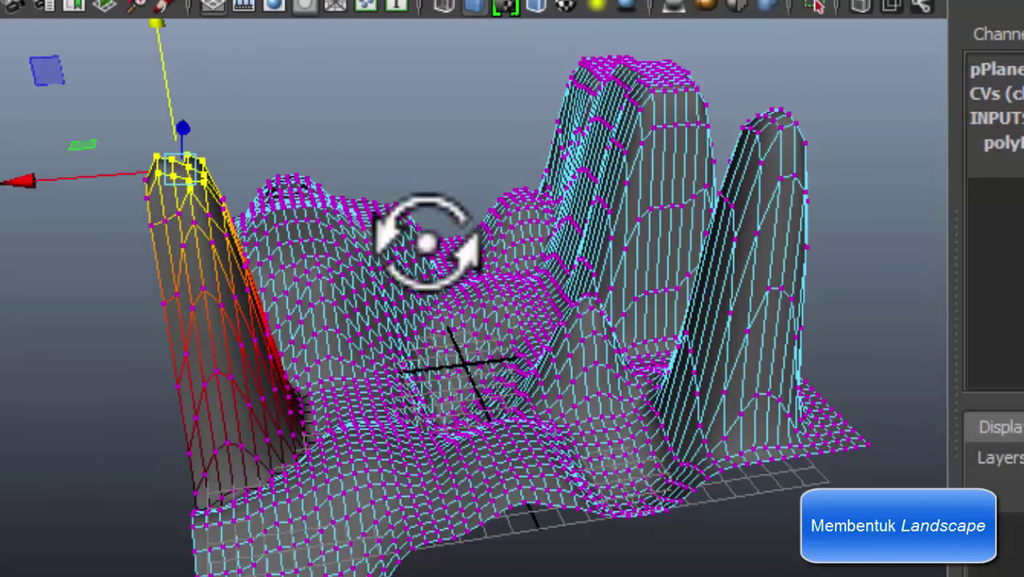
mouse_move(426, 240)
alt+mouse_down()
mouse_move(399, 210)
mouse_move(674, 304)
mouse_move(630, 297)
alt+mouse_up()
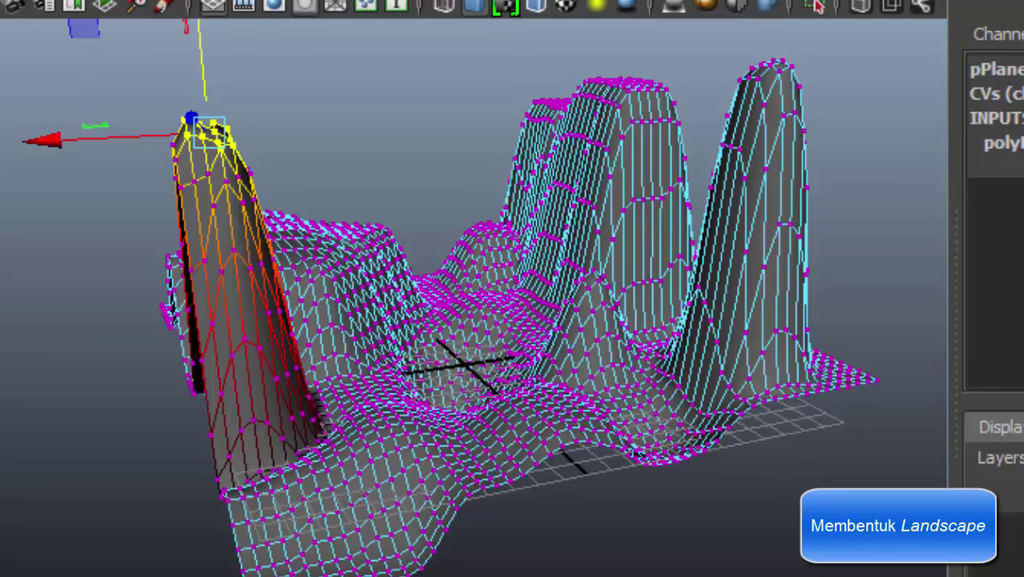
mouse_move(342, 192)
alt+mouse_down()
mouse_move(311, 295)
mouse_move(491, 115)
alt+mouse_up()
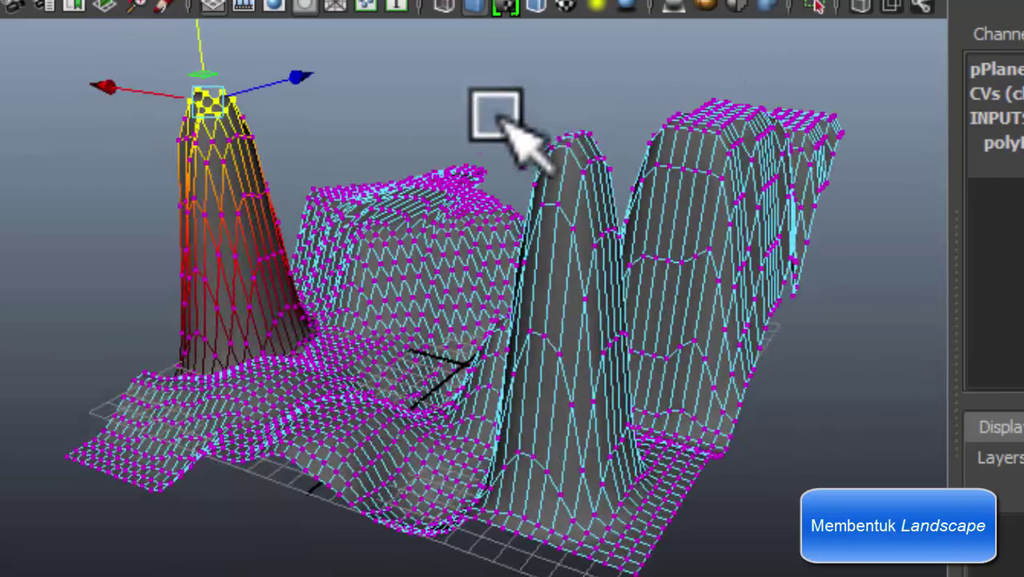
click(606, 233)
mouse_move(606, 233)
alt+mouse_down()
mouse_move(793, 218)
mouse_move(922, 221)
mouse_move(249, 238)
mouse_move(423, 315)
mouse_move(235, 327)
mouse_move(160, 286)
mouse_move(472, 254)
mouse_move(457, 247)
mouse_move(480, 192)
alt+mouse_up()
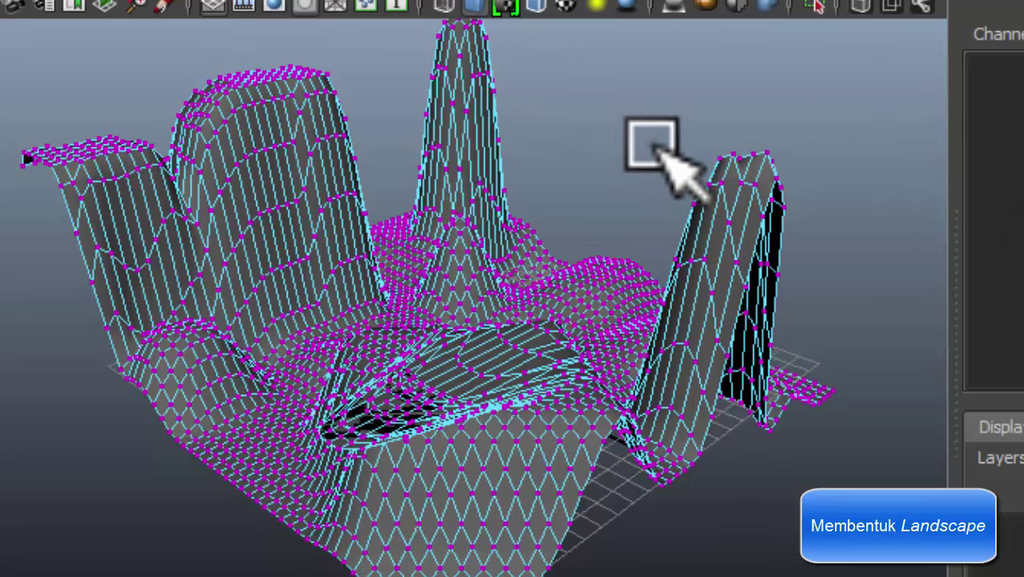
mouse_move(655, 146)
alt+mouse_down()
mouse_move(659, 238)
mouse_move(647, 274)
mouse_move(560, 221)
alt+mouse_up()
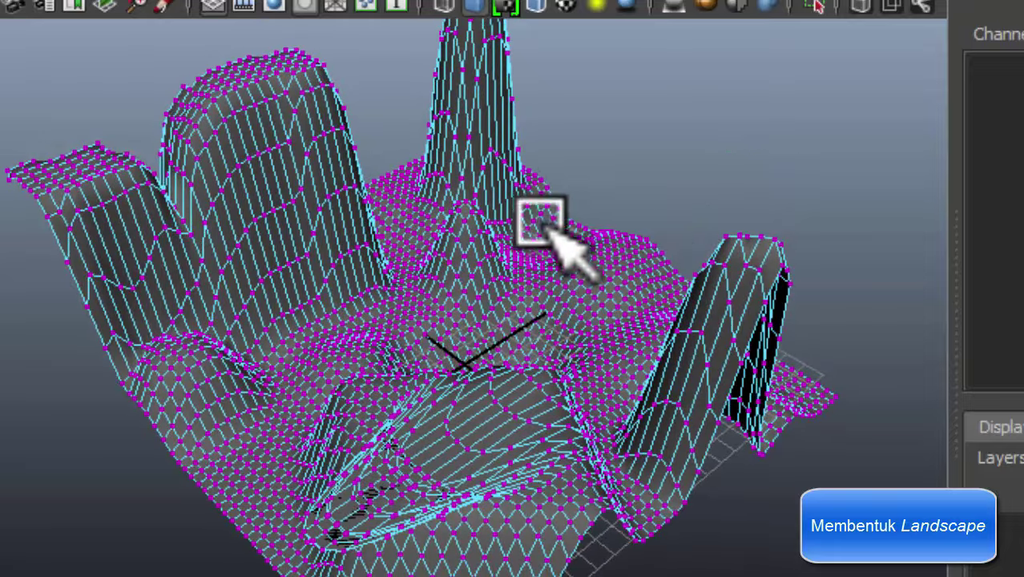
mouse_move(582, 186)
alt+mouse_down()
mouse_move(640, 103)
mouse_move(613, 118)
alt+mouse_up()
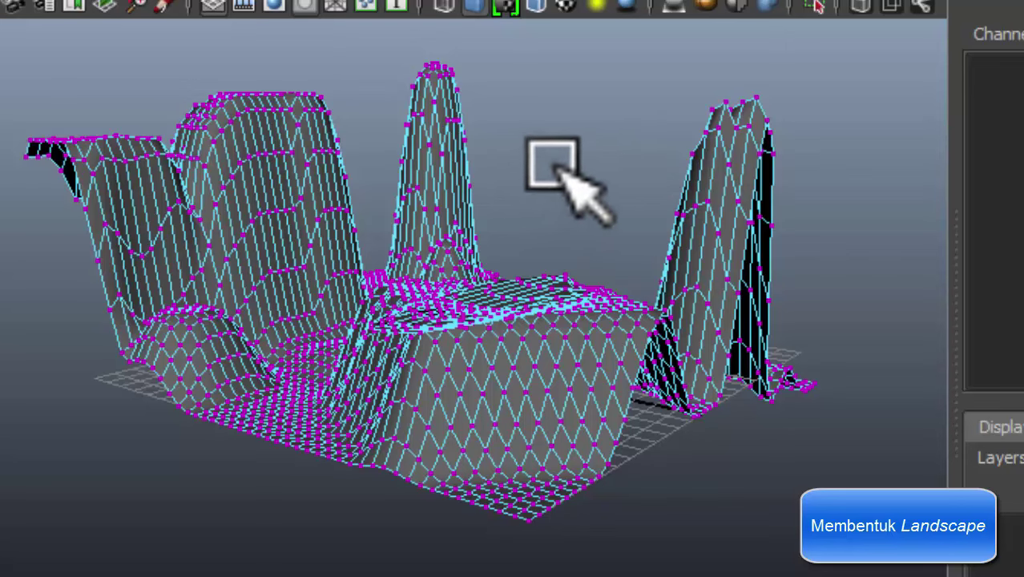
mouse_move(558, 170)
alt+mouse_down()
mouse_move(549, 187)
mouse_move(593, 144)
alt+mouse_up()
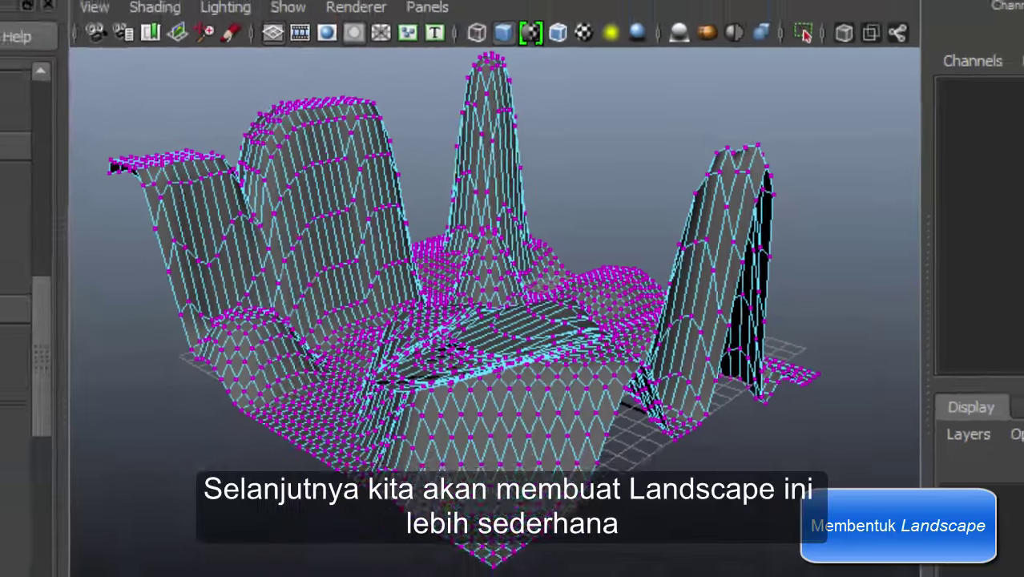
click(399, 24)
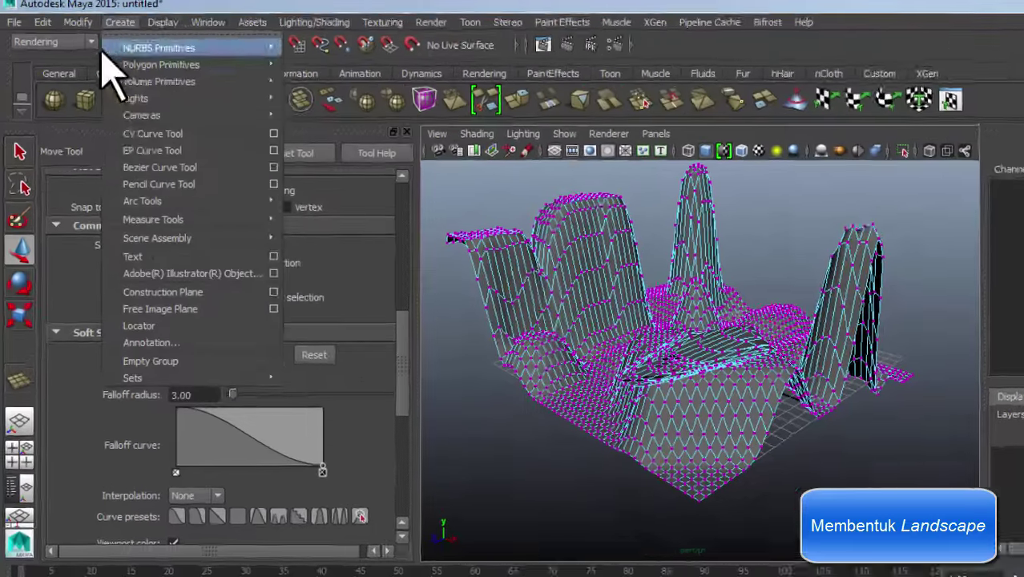
Step: Switch to the Polygons menu set and apply Mesh > Triangulate to the landscape
click(87, 42)
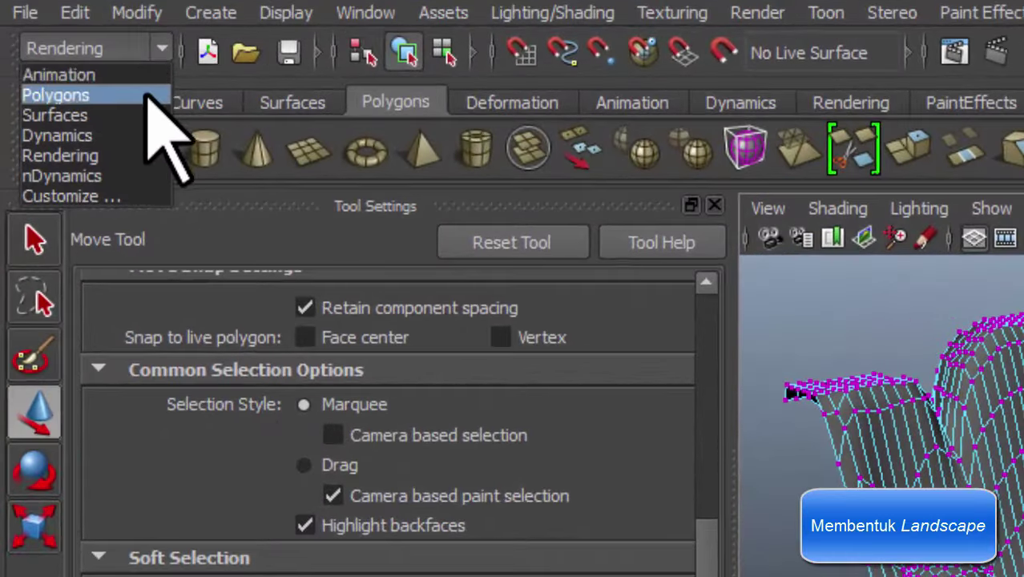
click(72, 66)
click(757, 13)
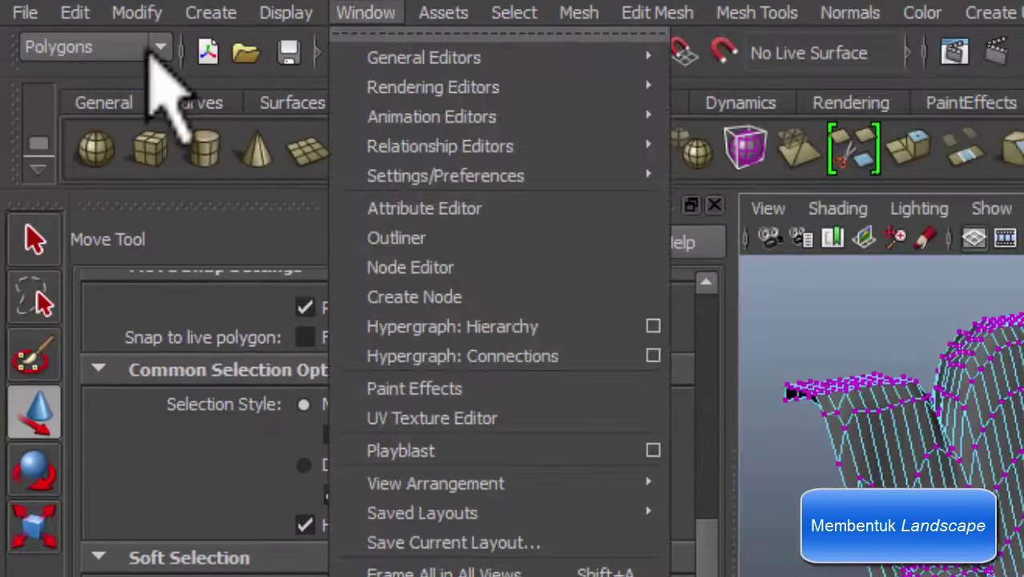
click(157, 48)
click(158, 60)
click(514, 13)
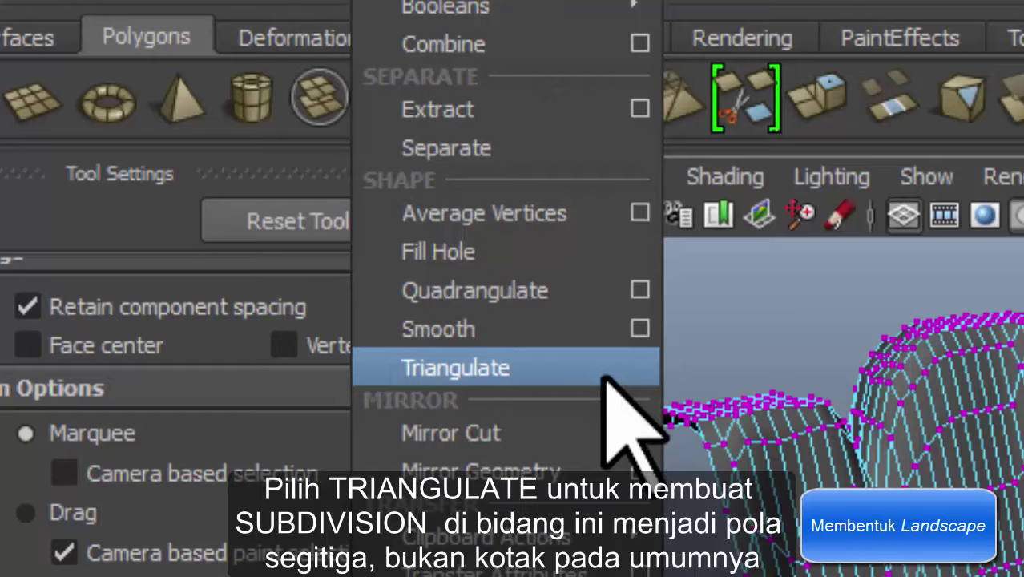
click(606, 373)
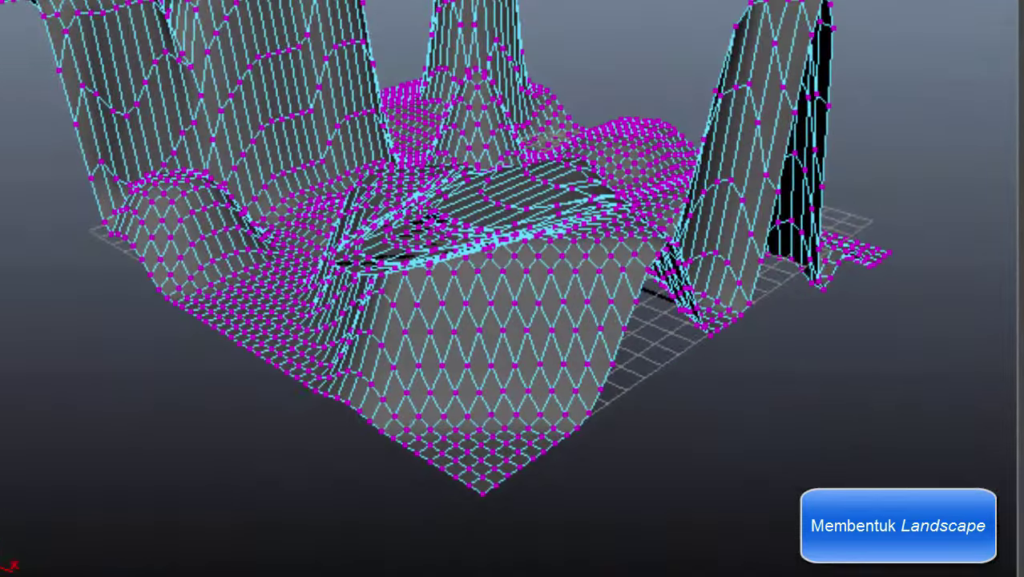
alt+drag(513, 321, 449, 328)
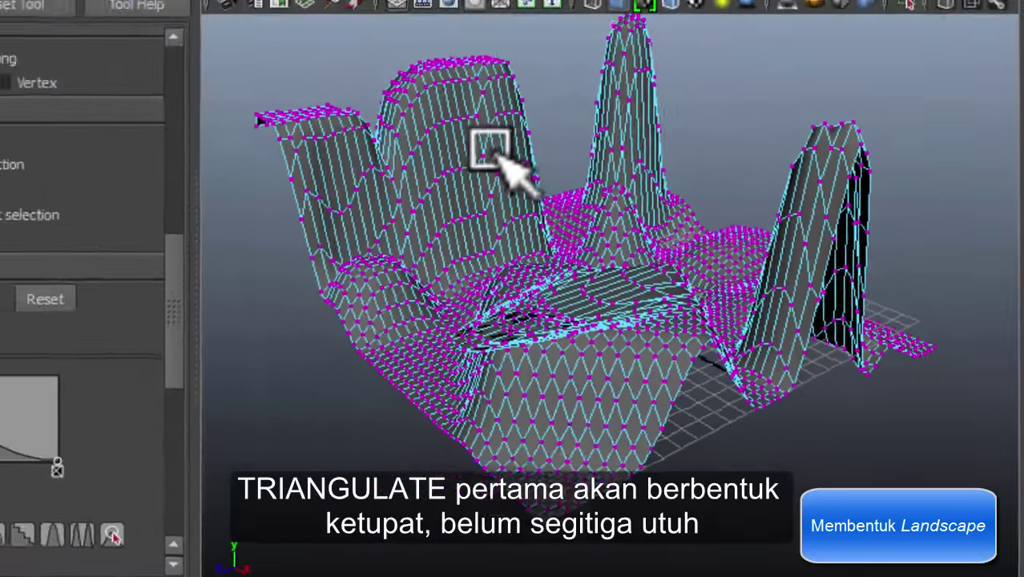
right_drag(543, 189, 612, 164)
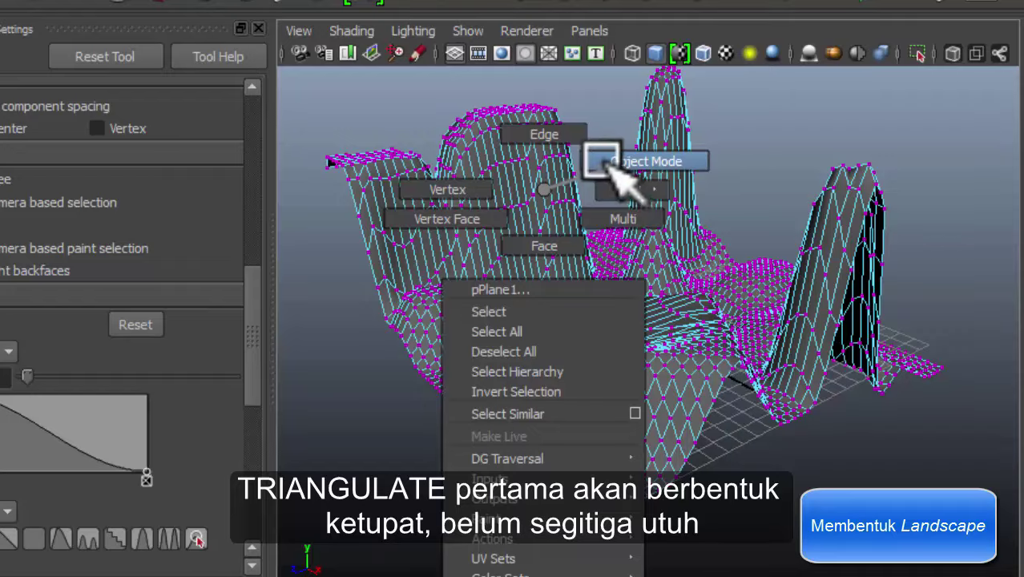
Step: Return to object mode, triangulate the landscape again and reselect pPlane1
click(553, 157)
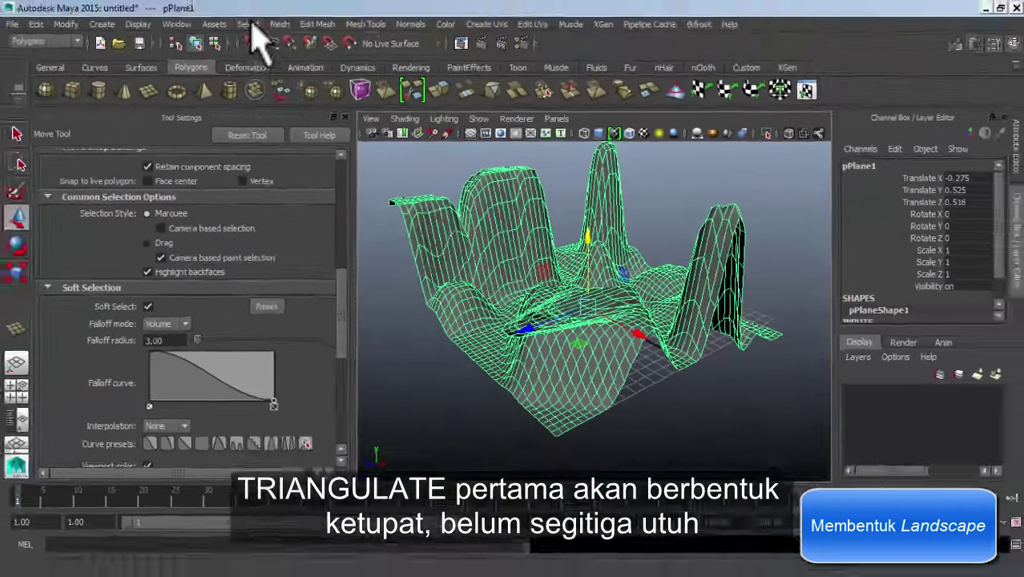
click(251, 24)
mouse_move(279, 24)
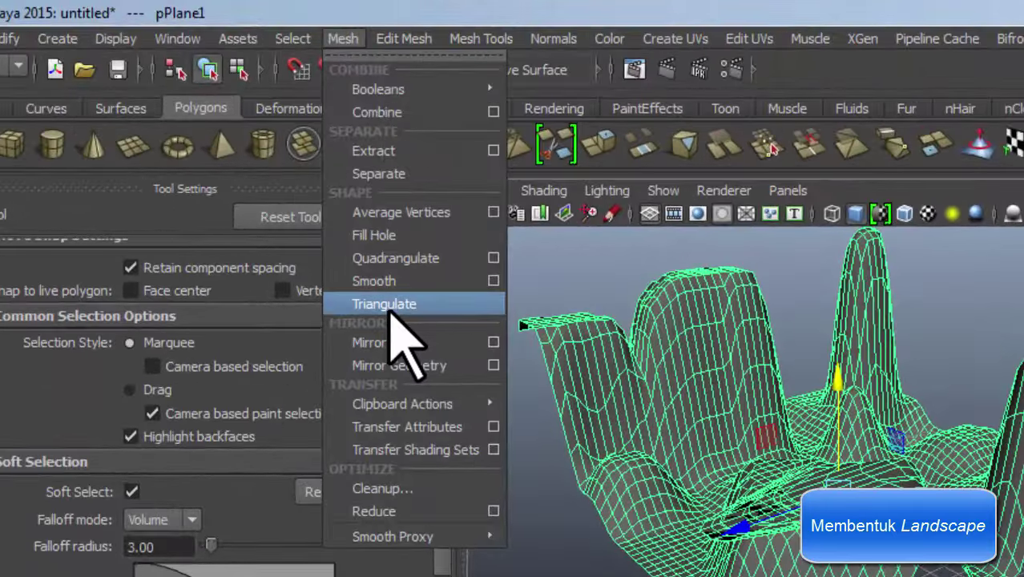
click(390, 309)
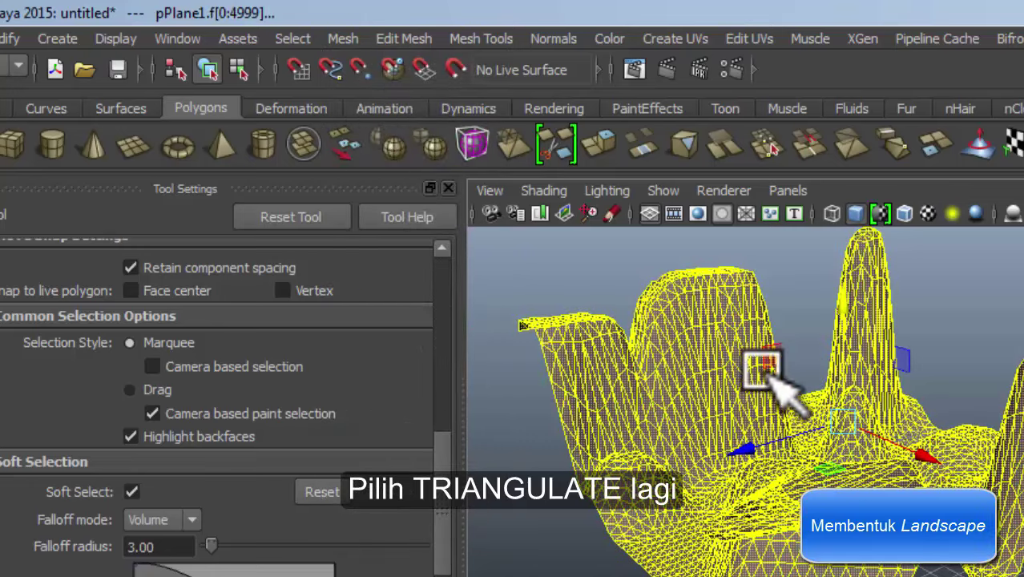
key(F8)
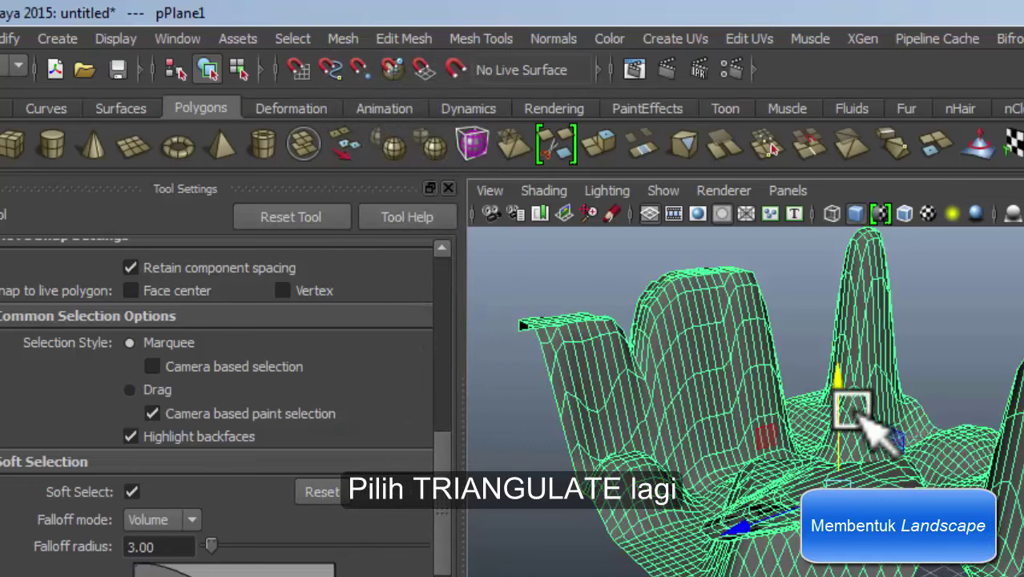
drag(635, 253, 848, 377)
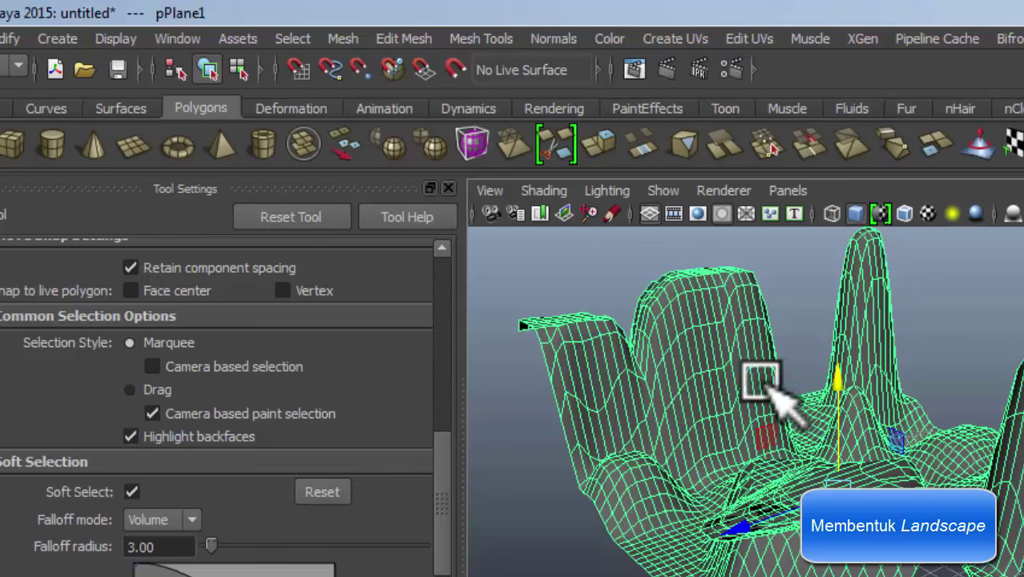
click(797, 277)
click(799, 375)
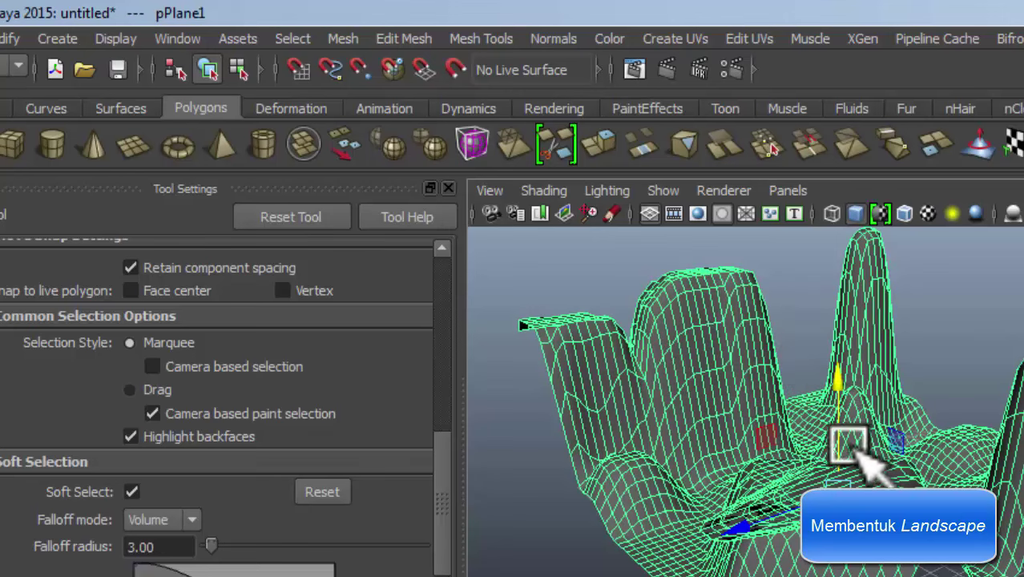
mouse_move(868, 446)
alt+mouse_down()
mouse_move(625, 457)
mouse_move(617, 343)
alt+mouse_up()
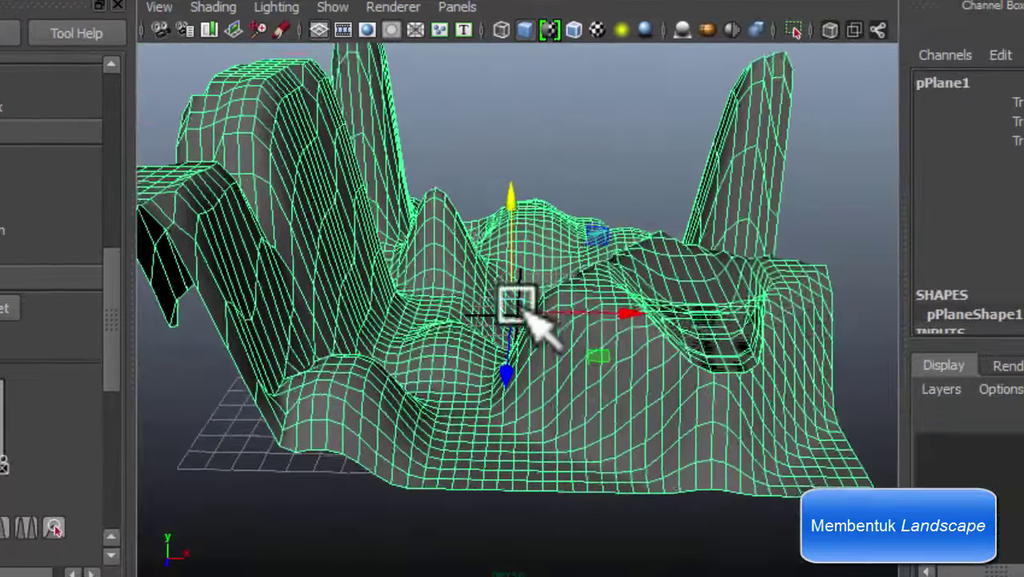
Step: With the Move tool in vertex mode, raise the central dip into a bump
key(w)
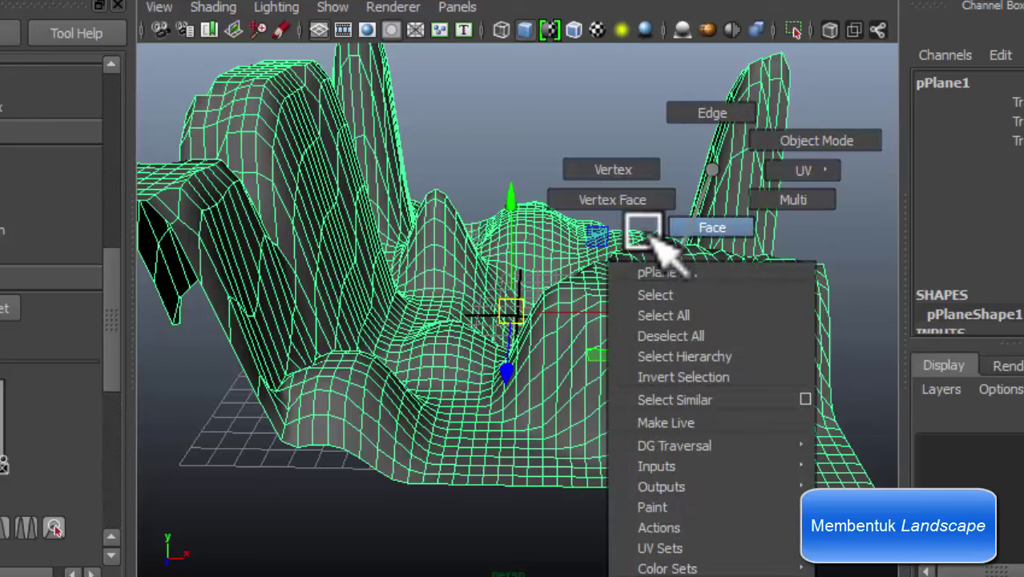
right_drag(712, 297, 633, 173)
click(708, 308)
drag(713, 240, 742, 130)
mouse_move(686, 241)
alt+mouse_down()
mouse_move(793, 341)
mouse_move(830, 303)
mouse_move(640, 286)
mouse_move(624, 388)
mouse_move(540, 293)
mouse_move(609, 280)
alt+mouse_up()
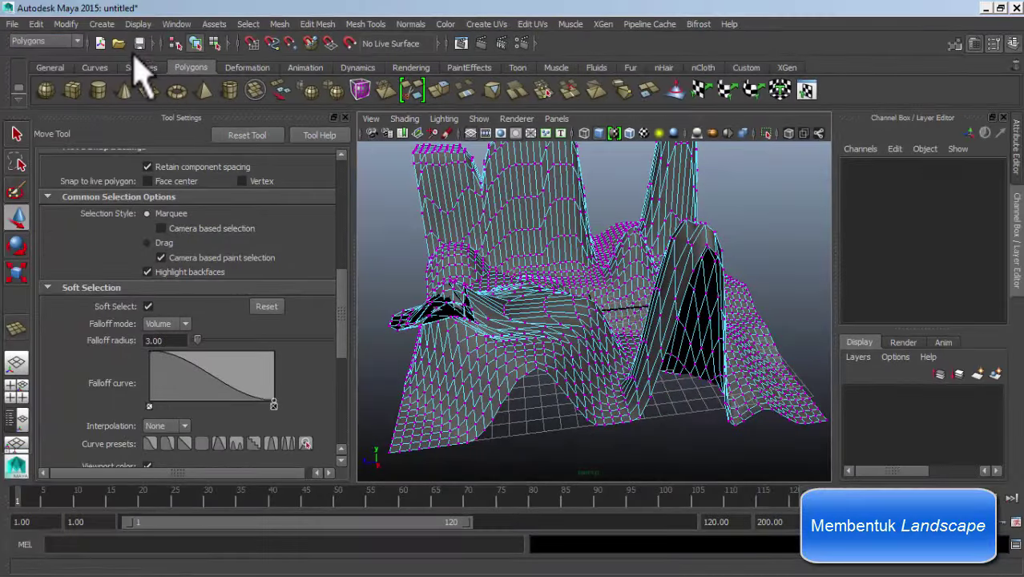
Step: Apply Mesh > Reduce to the landscape, then triangulate and reduce it again
click(299, 26)
click(257, 27)
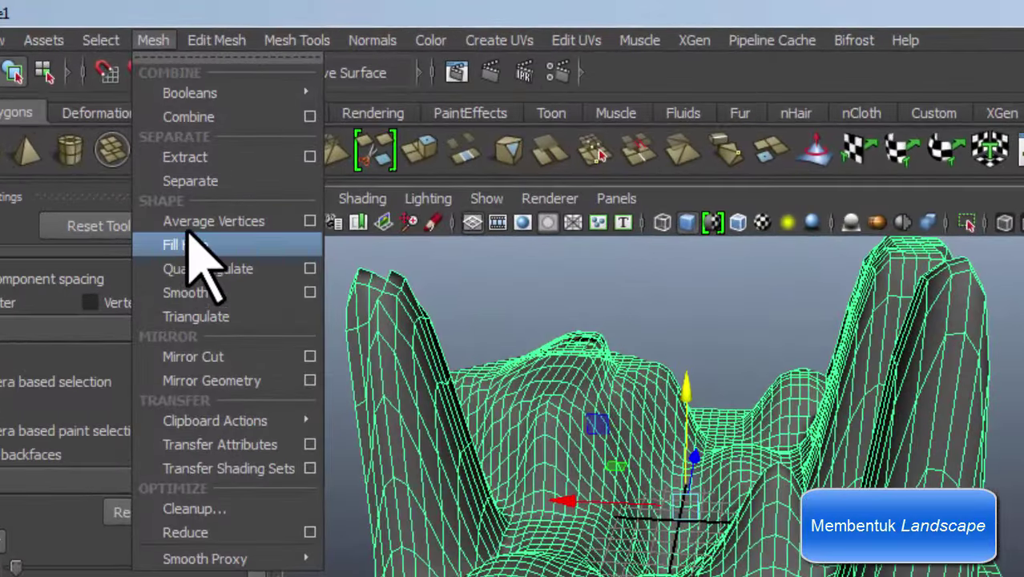
click(224, 532)
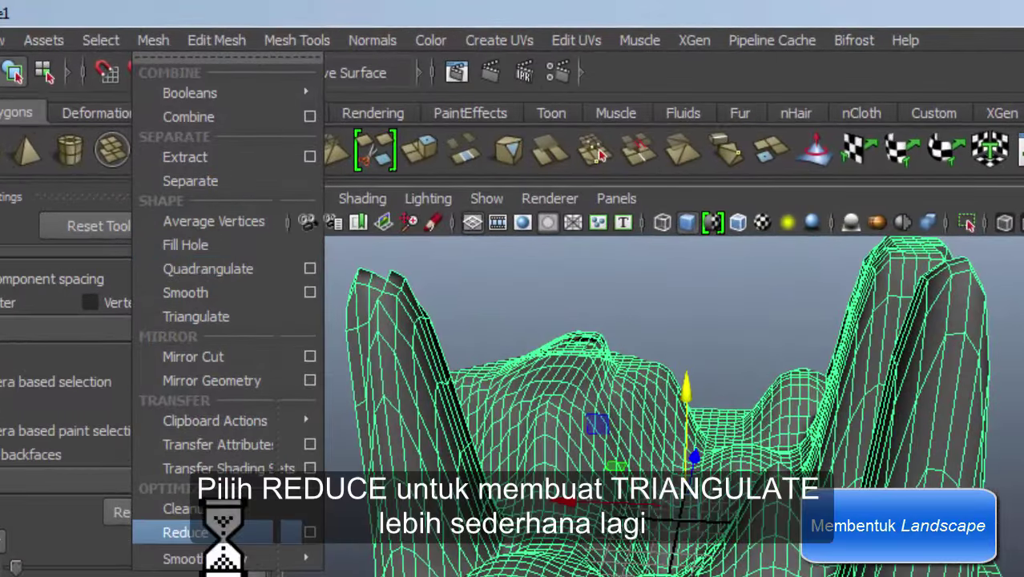
click(153, 40)
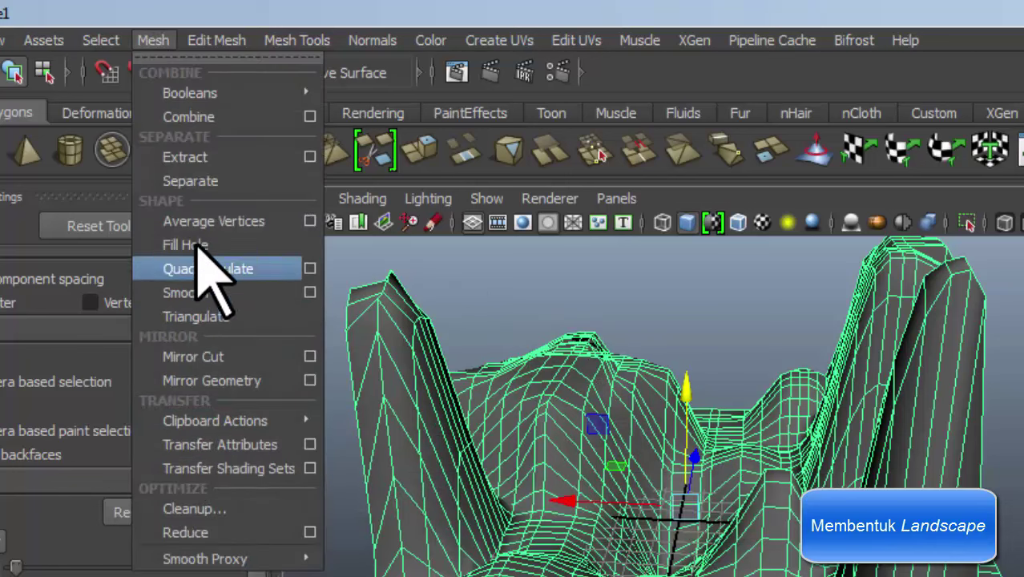
click(119, 40)
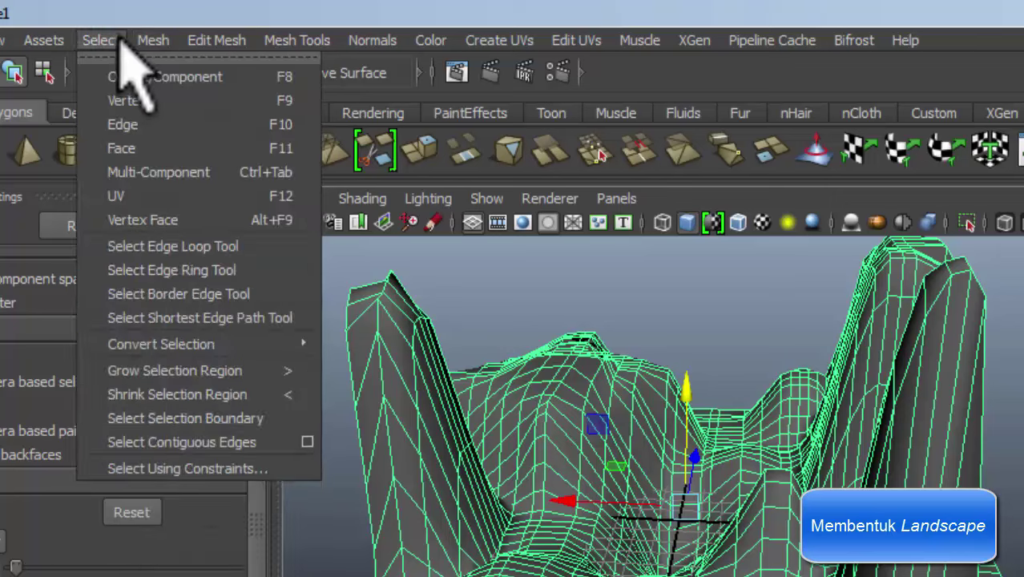
mouse_move(197, 316)
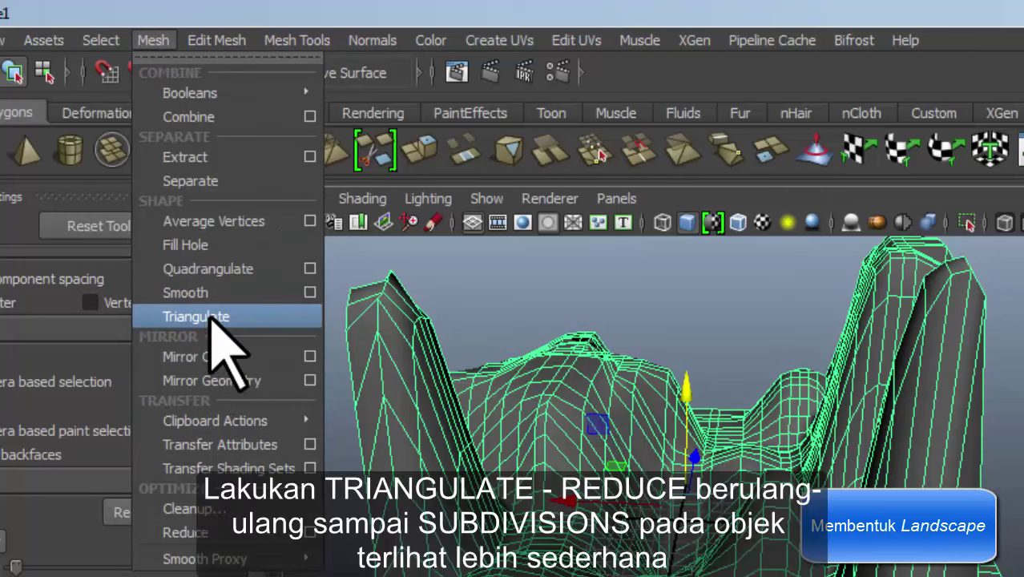
click(209, 316)
click(155, 42)
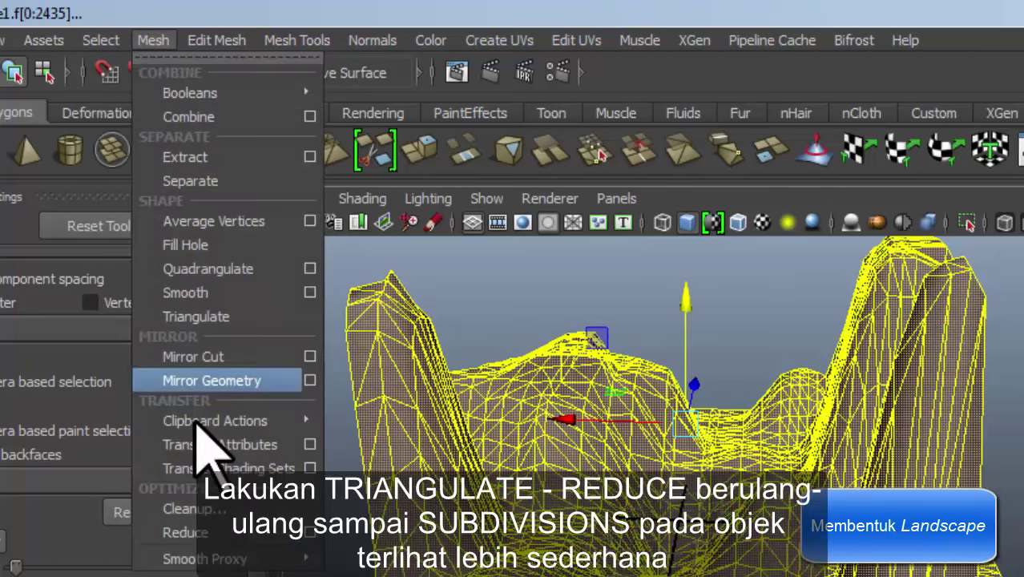
click(192, 532)
Step: Switch to shaded display, reduce the mesh further and triangulate the reduced landscape once more
key(5)
mouse_move(526, 309)
alt+mouse_down()
mouse_move(710, 388)
mouse_move(777, 366)
alt+mouse_up()
click(777, 365)
mouse_move(716, 372)
alt+mouse_down()
mouse_move(457, 389)
mouse_move(553, 360)
mouse_move(686, 343)
alt+mouse_up()
click(156, 40)
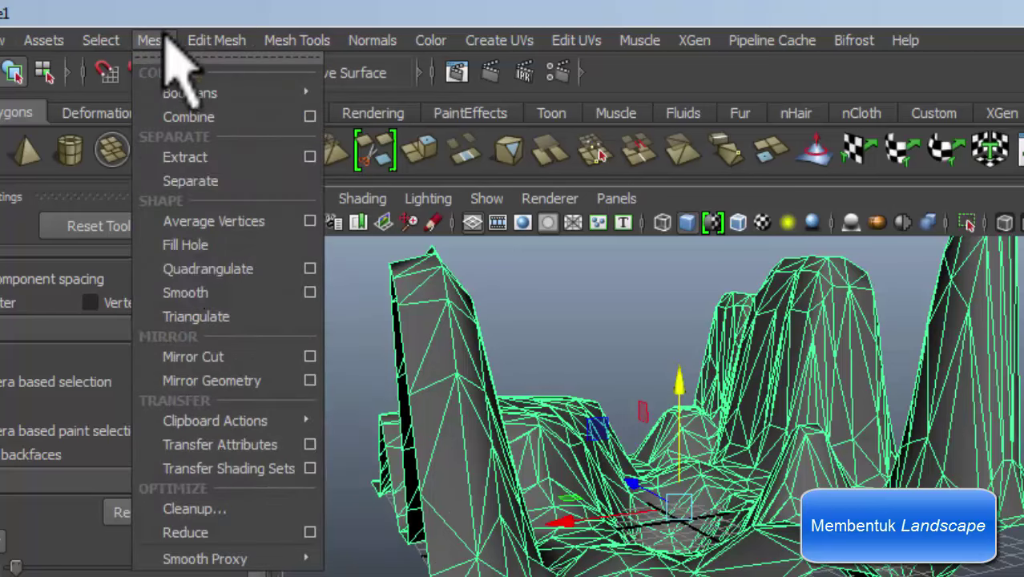
click(241, 532)
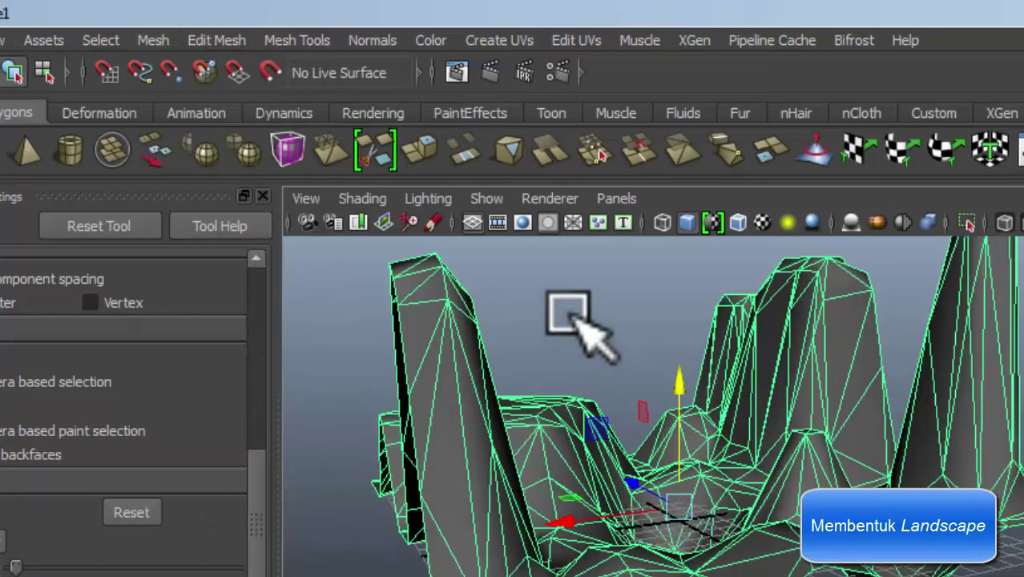
click(569, 313)
mouse_move(568, 313)
alt+mouse_down()
mouse_move(503, 343)
mouse_move(549, 457)
alt+mouse_up()
click(100, 40)
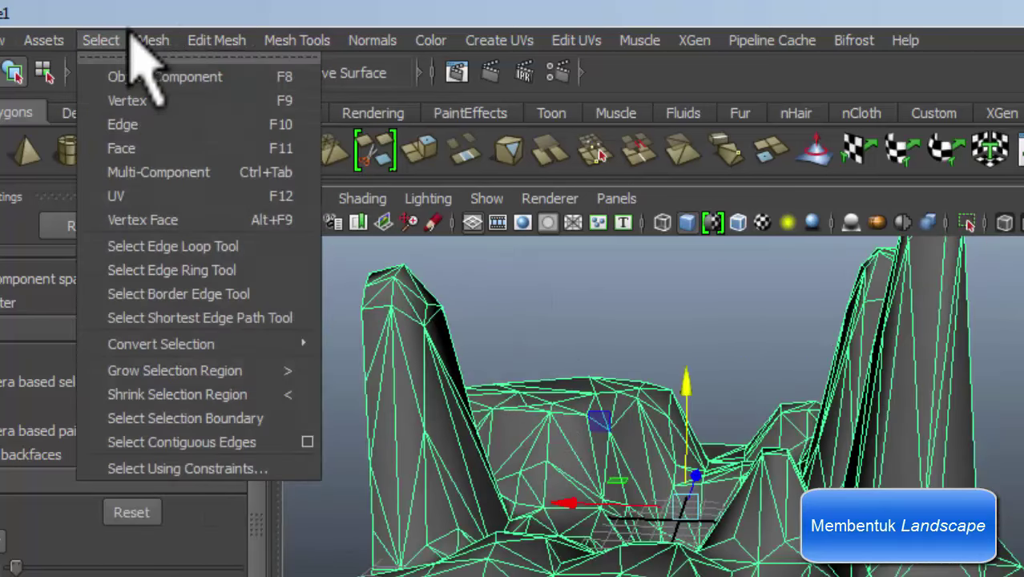
click(200, 314)
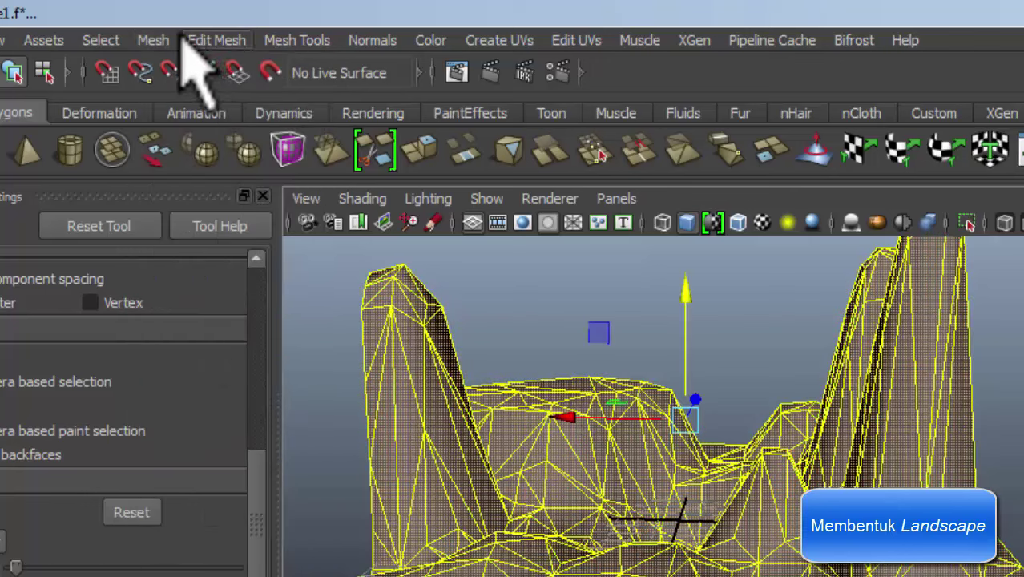
click(153, 40)
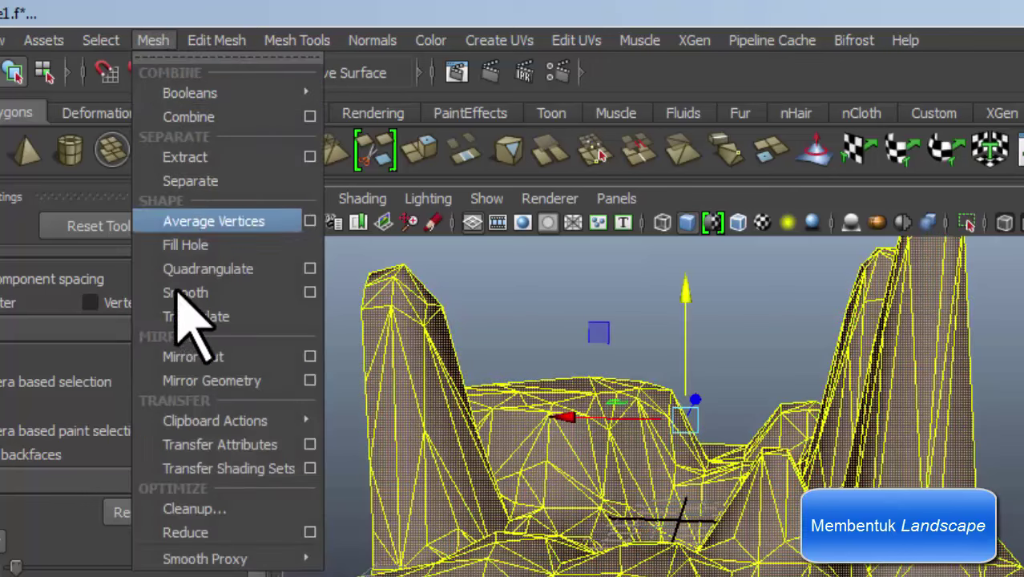
Step: Apply Mesh > Cleanup to the low-poly terrain and orbit to inspect it
click(207, 517)
mouse_move(561, 353)
alt+mouse_down()
mouse_move(633, 354)
mouse_move(735, 320)
mouse_move(731, 274)
alt+mouse_up()
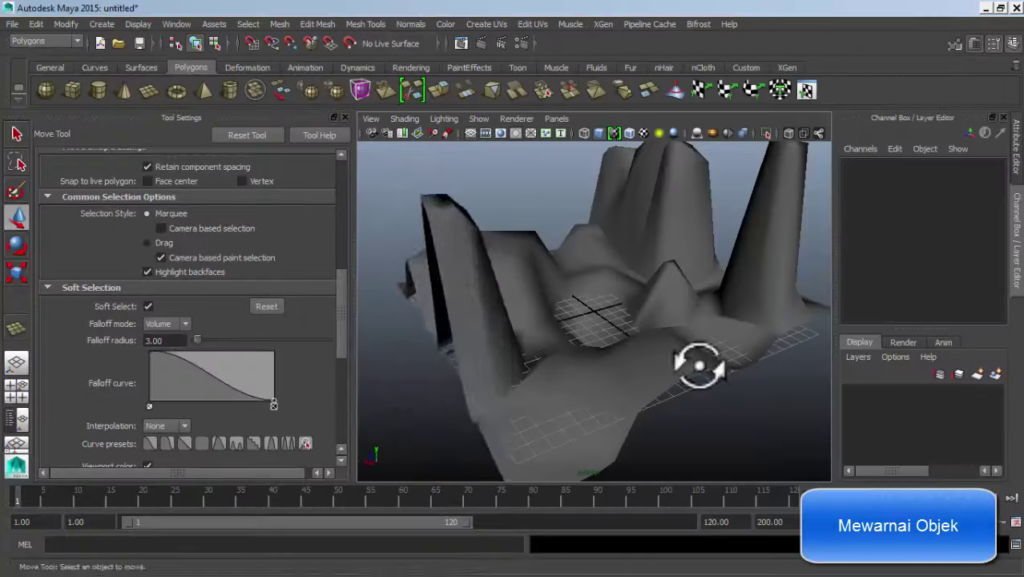
Step: Tumble around the grey low-poly terrain and open Hypershade from Window > Rendering Editors
mouse_move(697, 361)
alt+mouse_down()
mouse_move(598, 327)
mouse_move(589, 410)
mouse_move(678, 439)
alt+mouse_up()
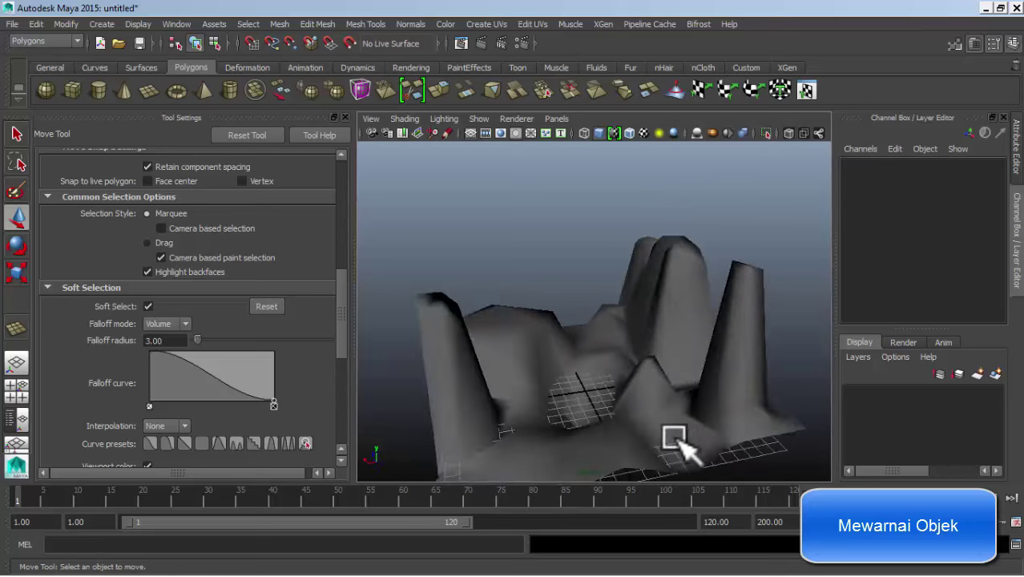
mouse_move(678, 439)
alt+middle_down()
mouse_move(679, 343)
mouse_move(667, 356)
alt+middle_up()
alt+drag(666, 356, 617, 377)
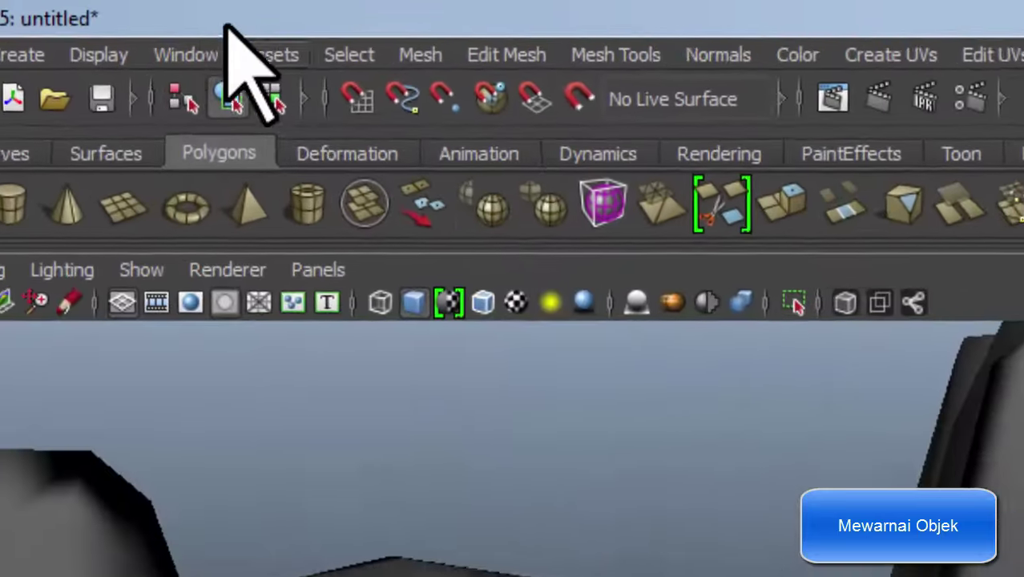
click(172, 24)
mouse_move(266, 145)
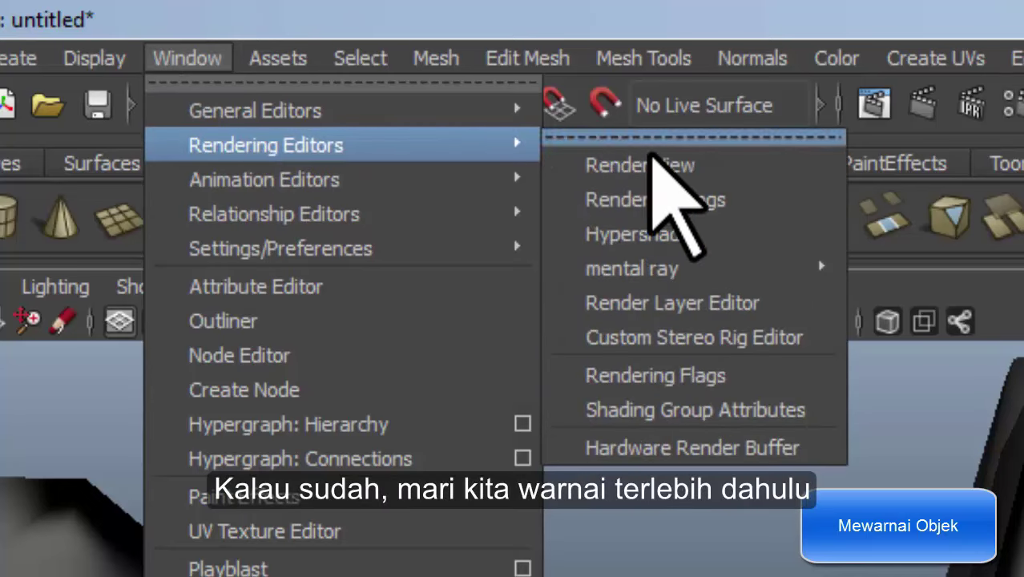
click(662, 234)
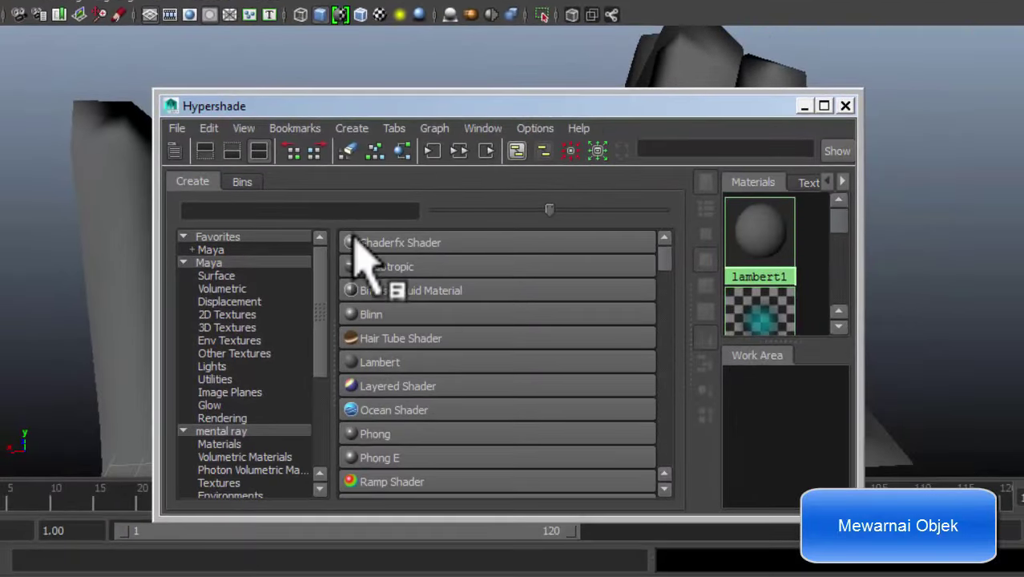
Step: Create a Lambert material from Favorites > Maya and open the new lambert2's attributes
scroll(577, 305, down, 1)
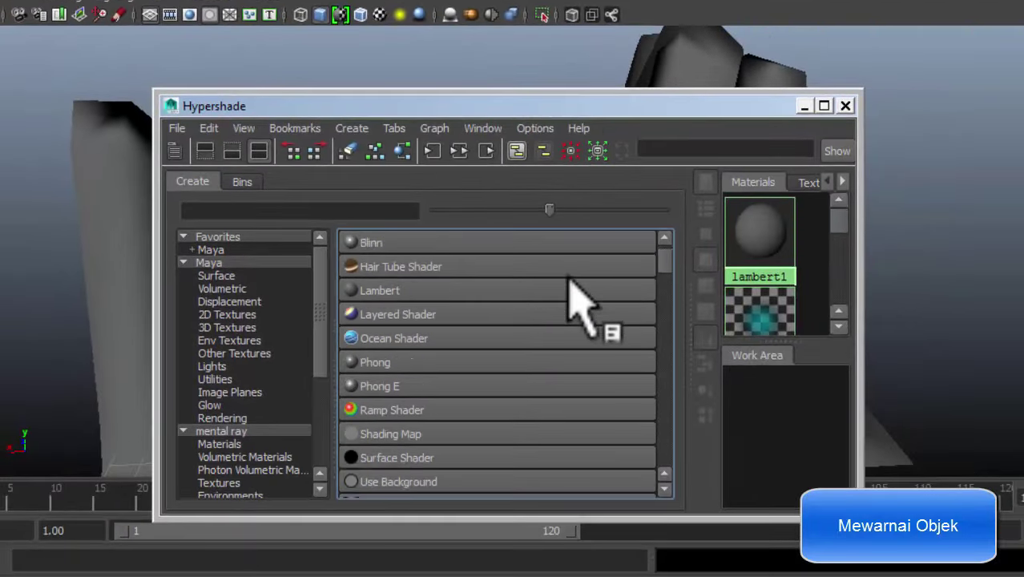
scroll(570, 285, down, 1)
scroll(571, 282, down, 1)
click(213, 249)
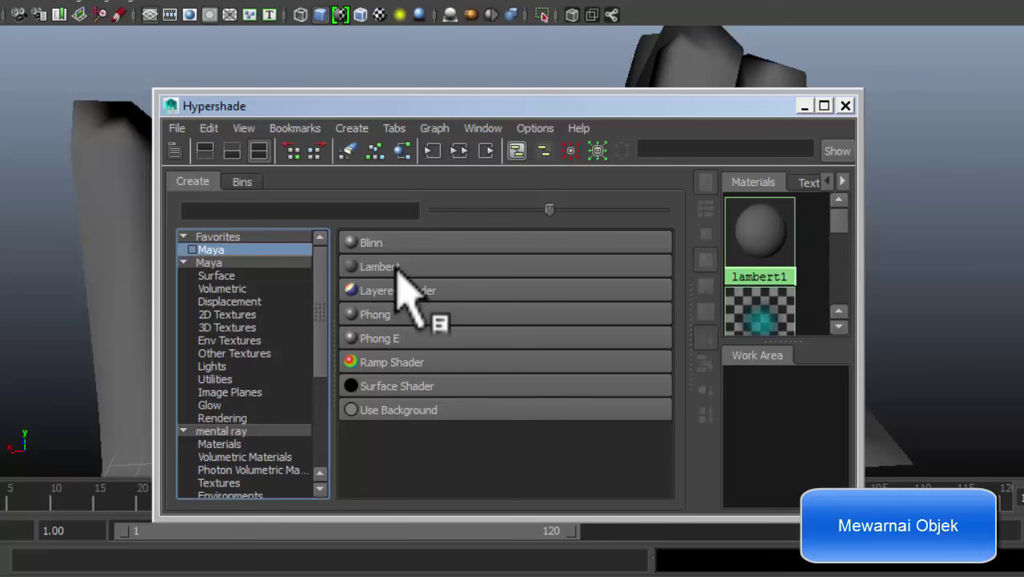
click(397, 267)
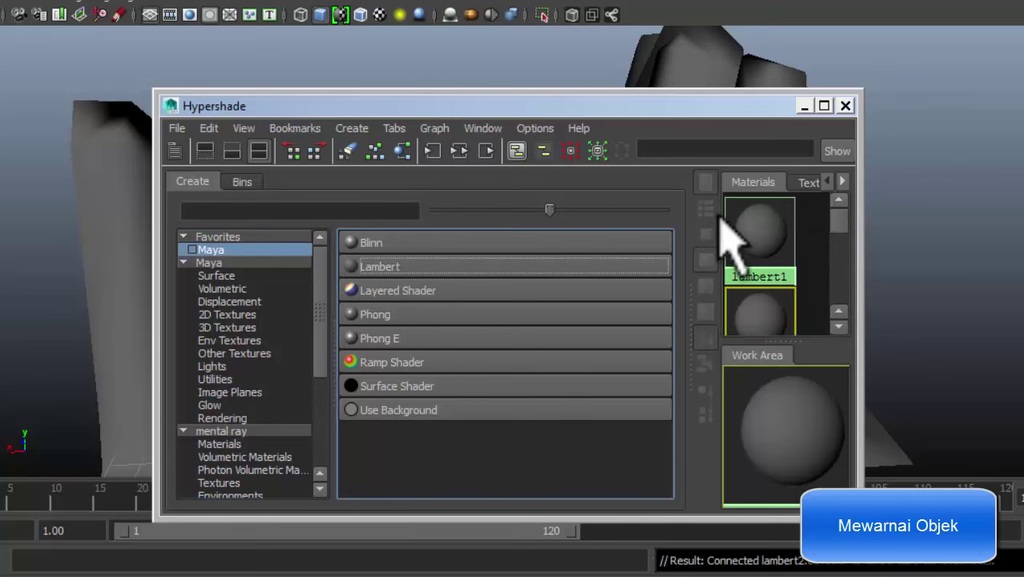
drag(687, 212, 400, 240)
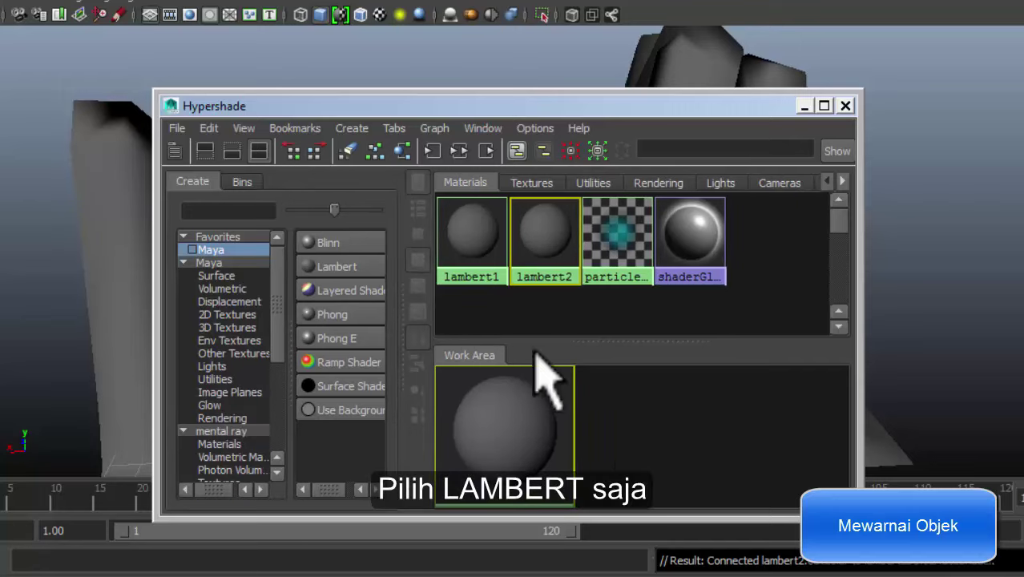
double_click(531, 431)
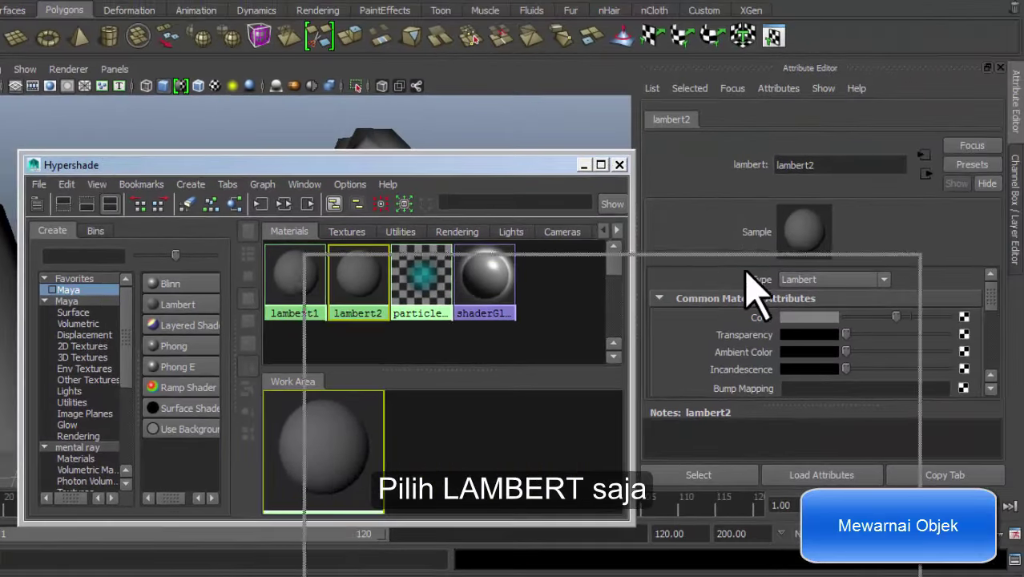
Step: Set lambert2's Color to bright green (HSV about 114.9, 1.0, 1.0) in the Color Chooser
mouse_move(753, 285)
mouse_down()
mouse_move(833, 285)
mouse_move(839, 354)
mouse_up()
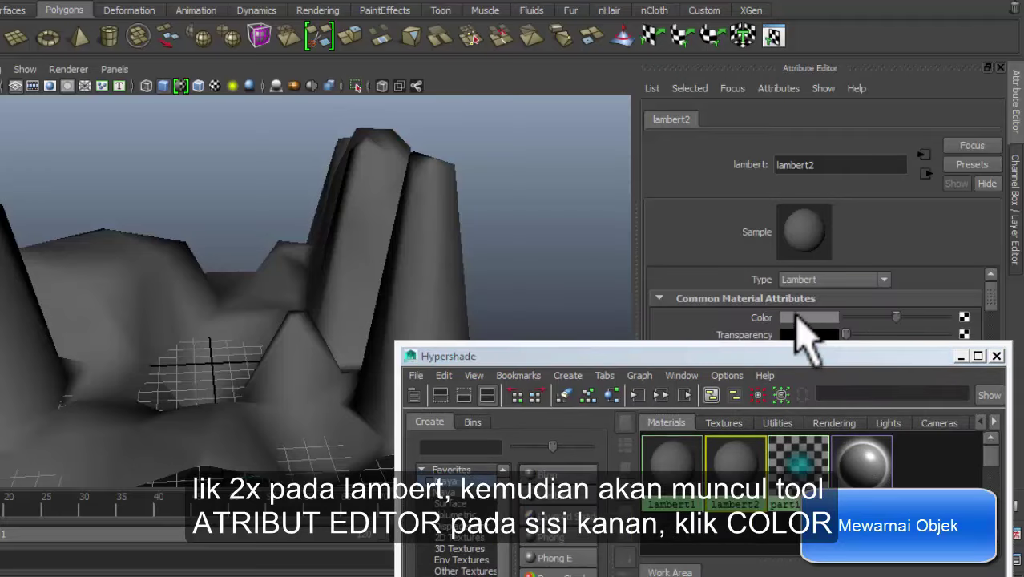
click(797, 318)
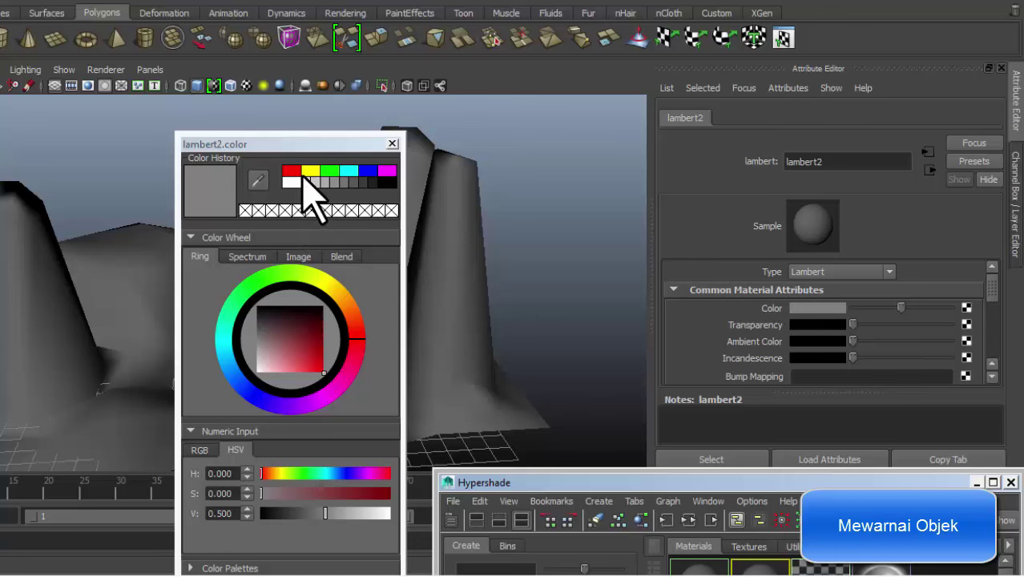
click(315, 170)
click(265, 285)
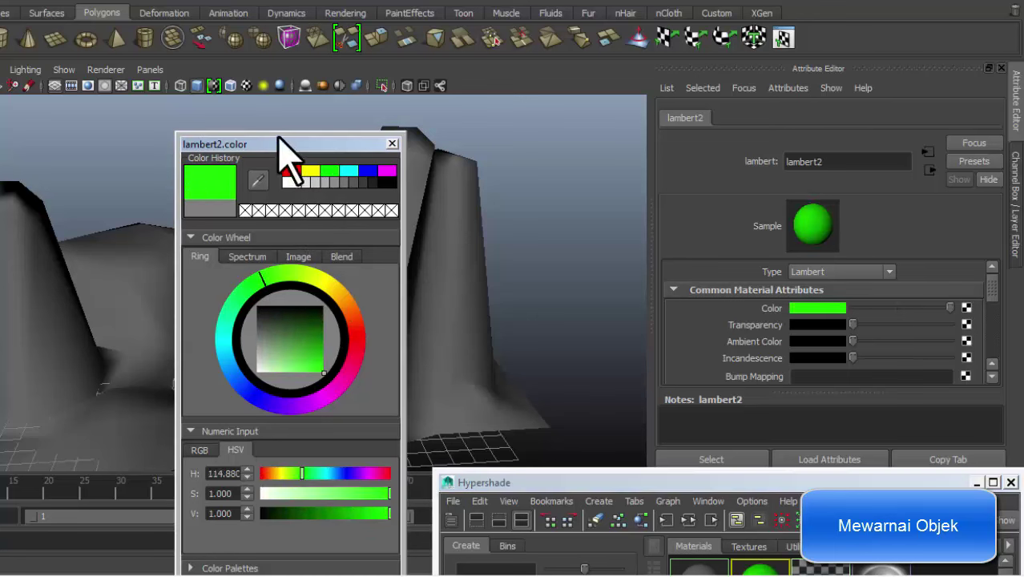
drag(280, 143, 346, 40)
click(360, 492)
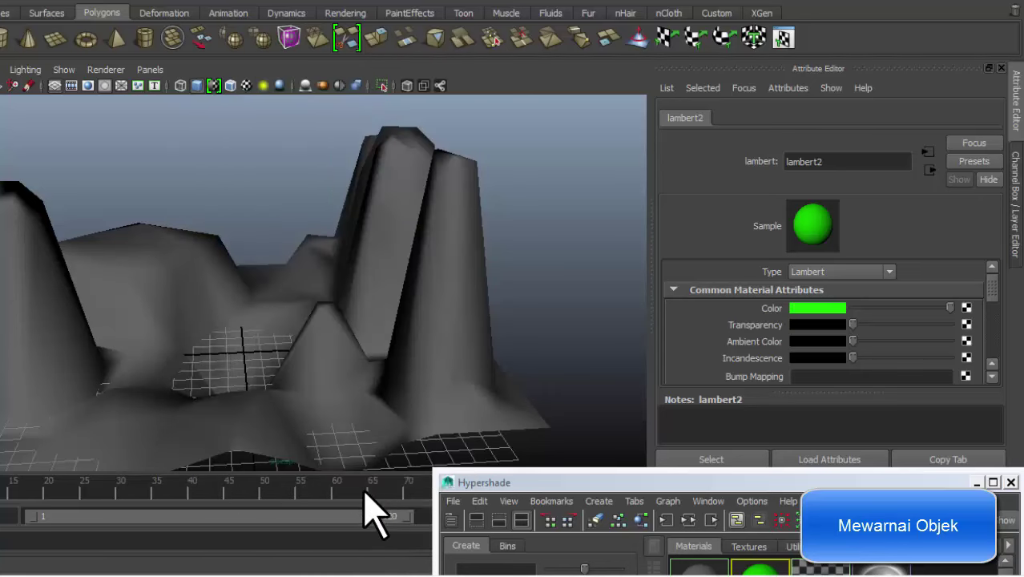
drag(759, 473, 775, 392)
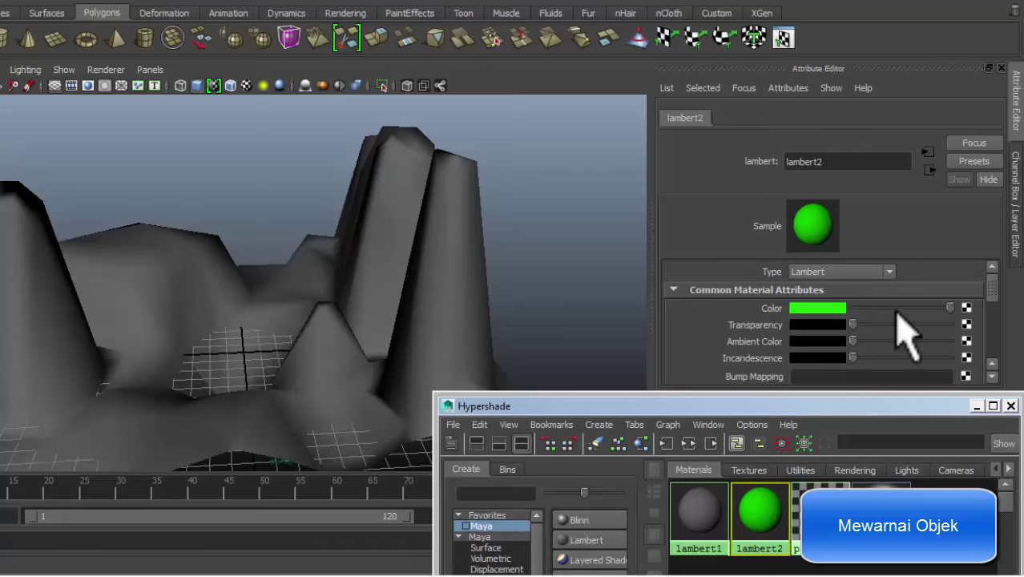
Step: Assign lambert2 to the selected landscape and connect a Ramp texture to its Color
drag(839, 405, 727, 45)
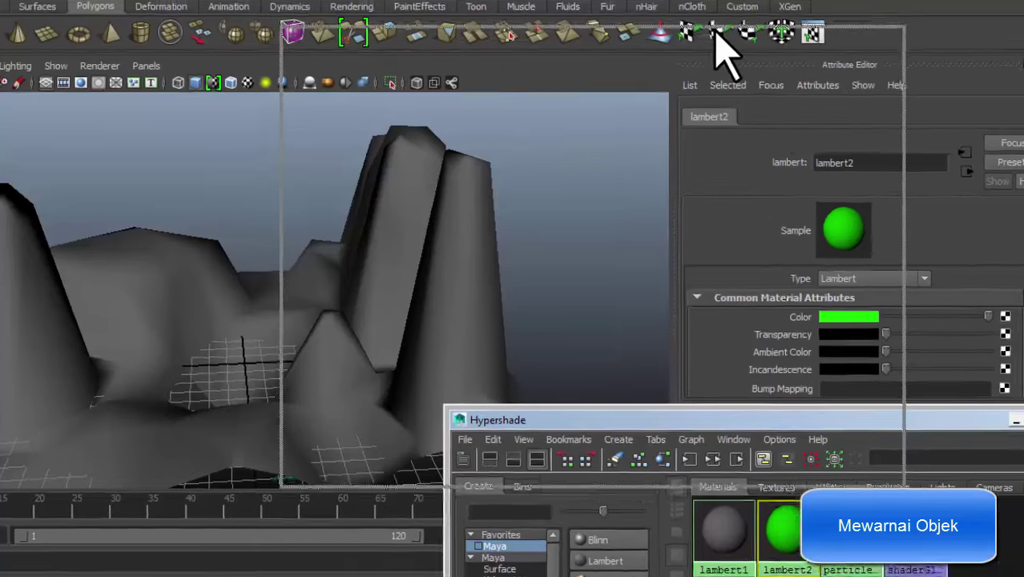
middle_drag(677, 409, 92, 420)
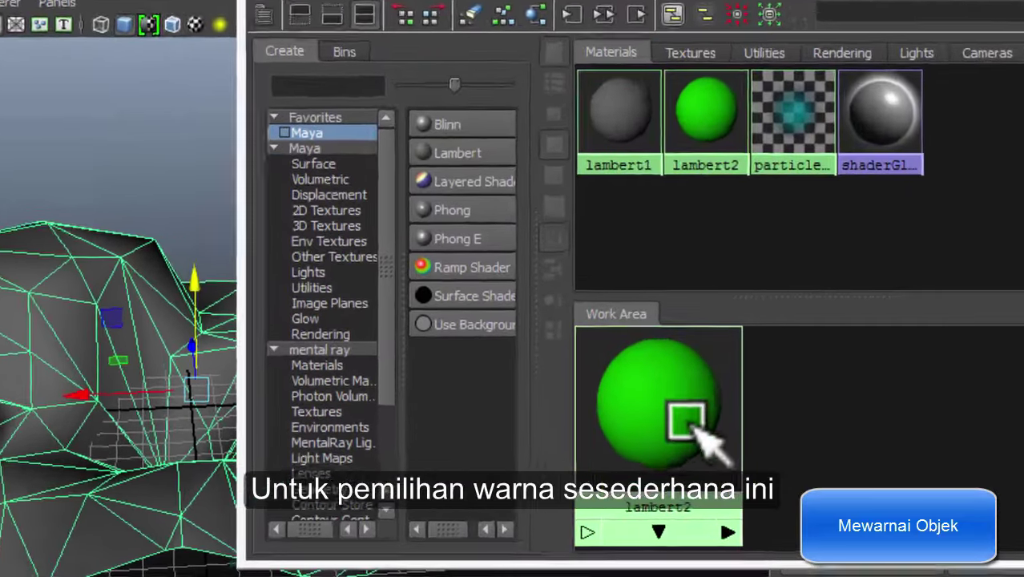
right_drag(716, 385, 705, 383)
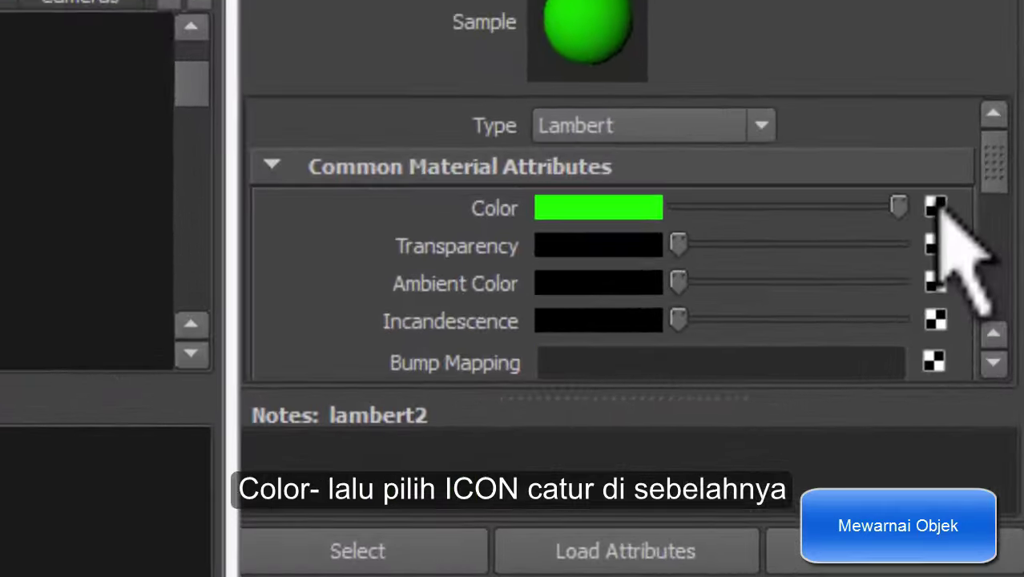
click(916, 250)
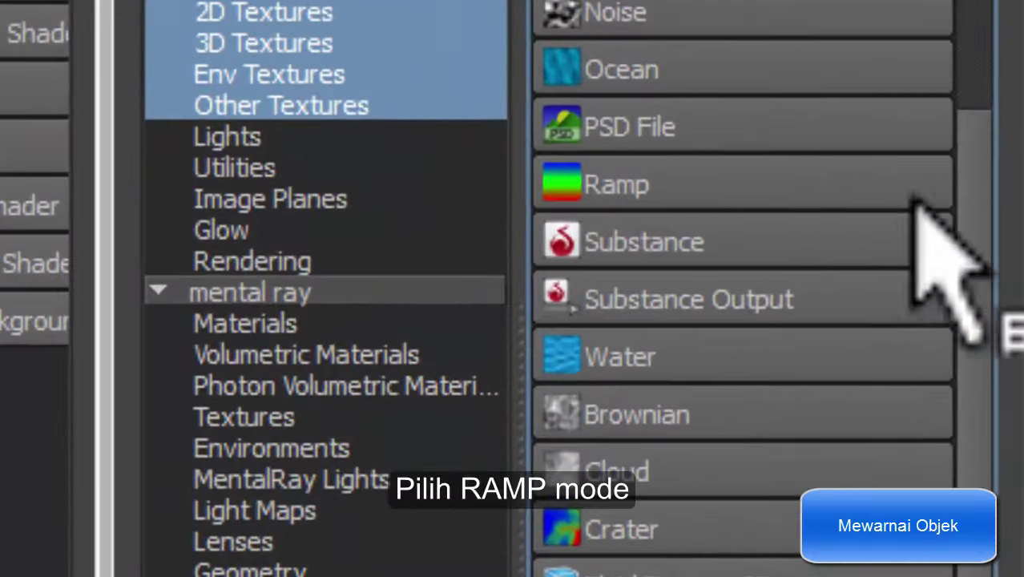
click(713, 453)
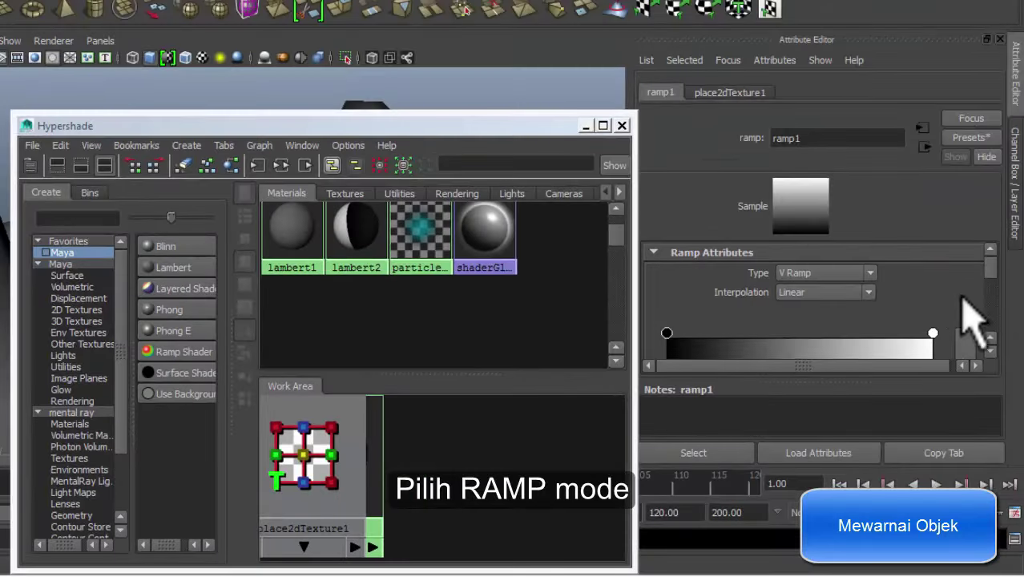
Step: In the enlarged ramp1 editor, set the left colour to green and the right colour to red
scroll(993, 305, down, 3)
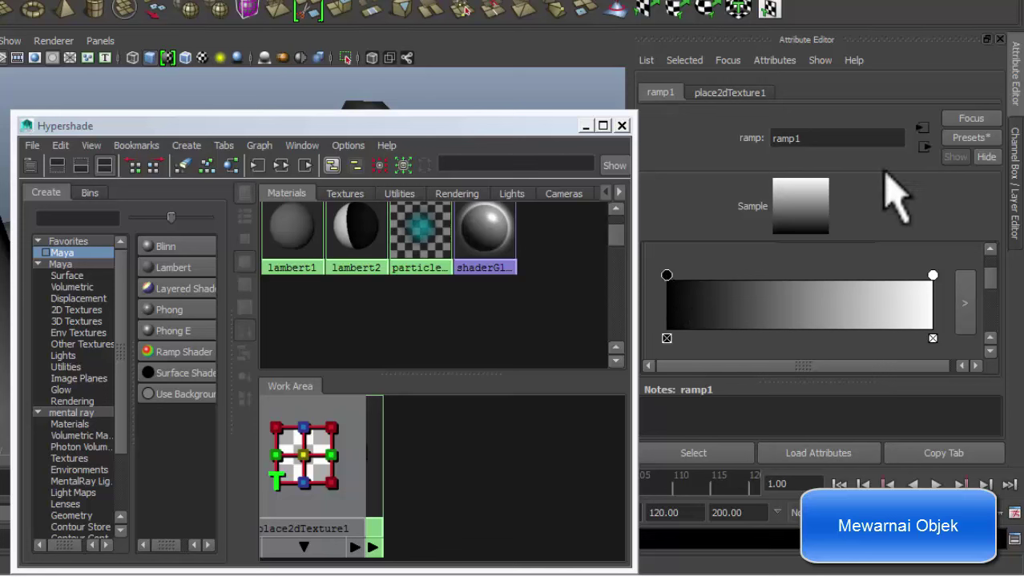
scroll(990, 304, down, 2)
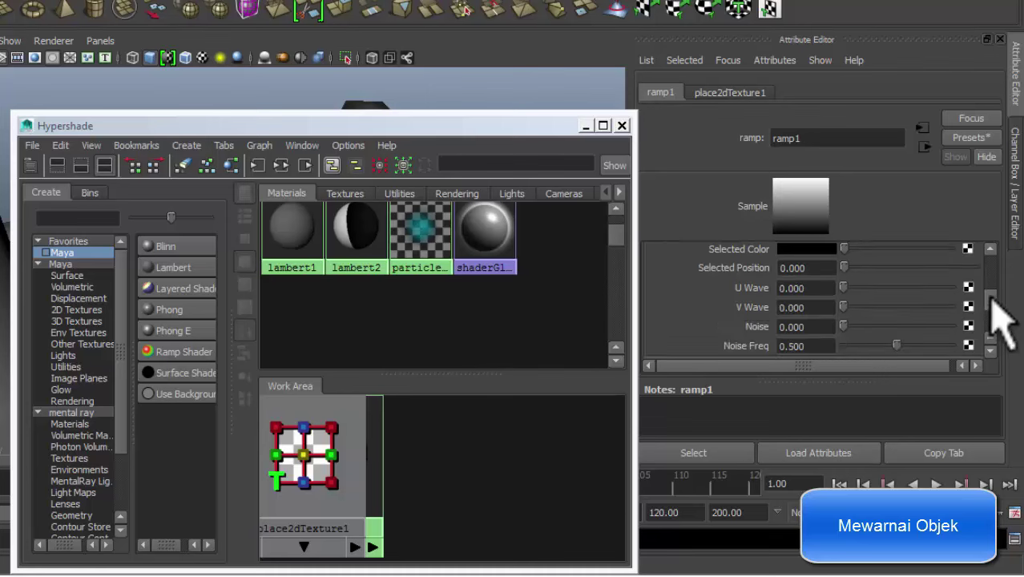
scroll(990, 309, up, 2)
click(966, 300)
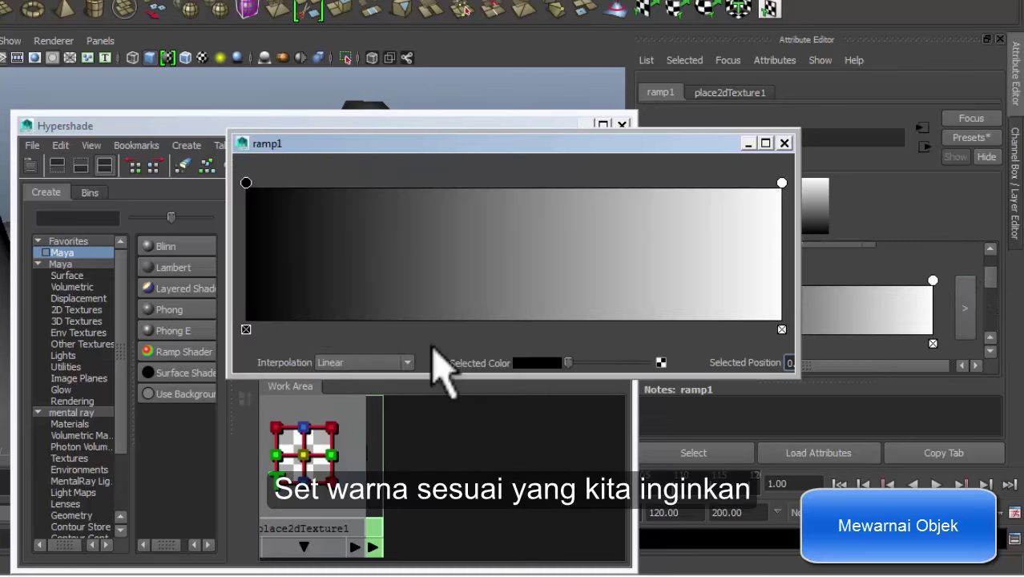
click(525, 365)
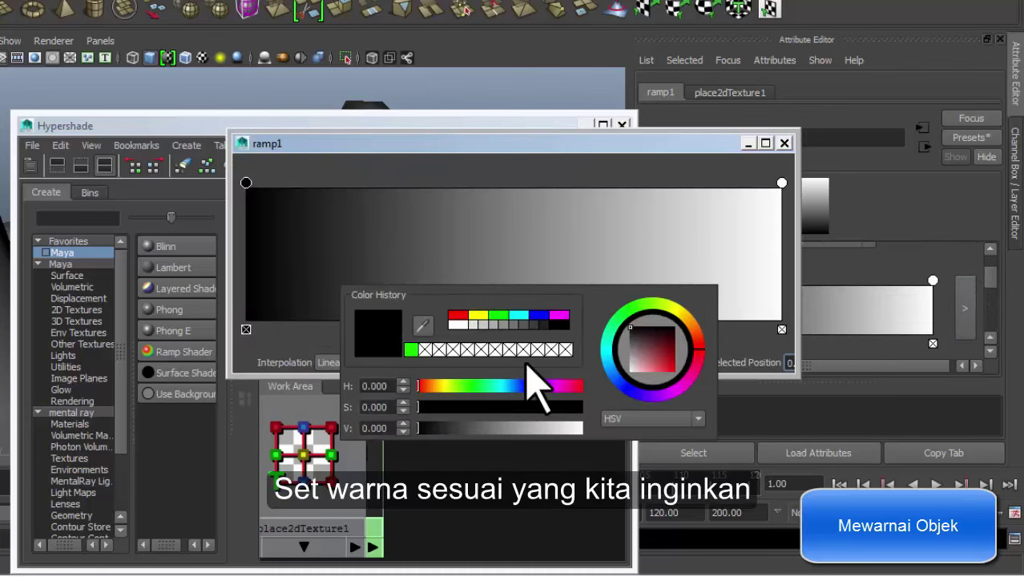
click(413, 350)
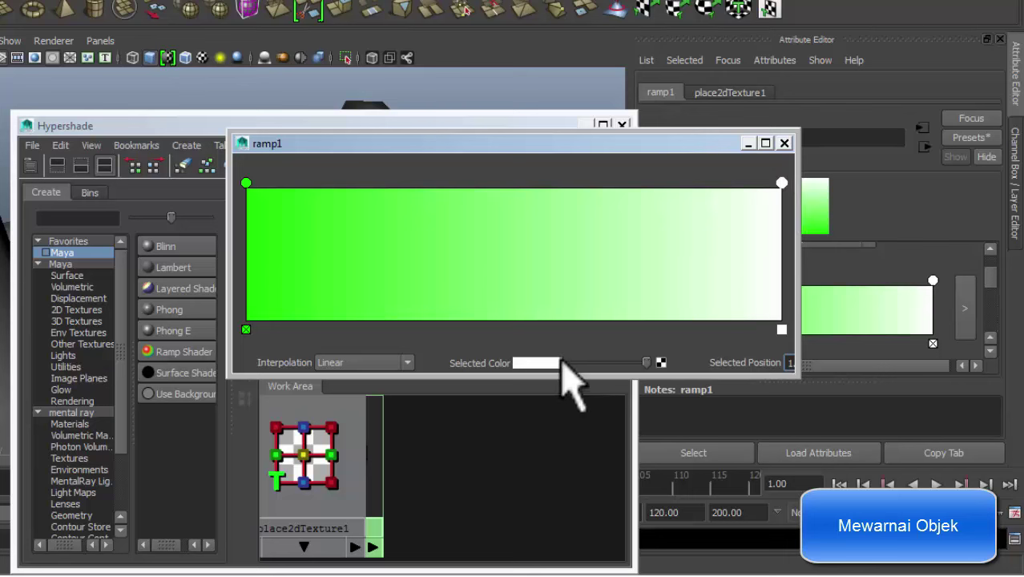
click(553, 362)
drag(535, 405, 602, 405)
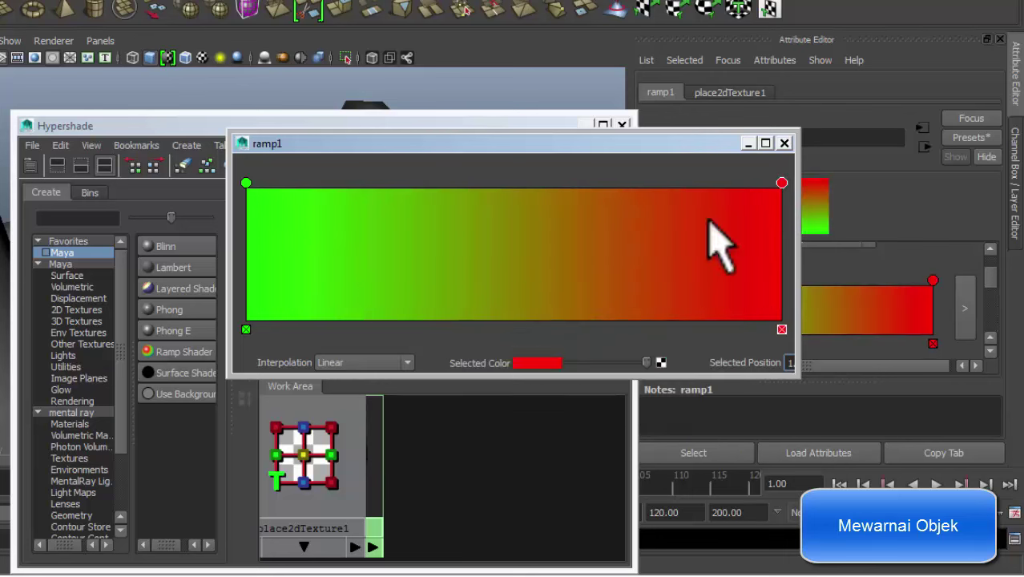
click(785, 143)
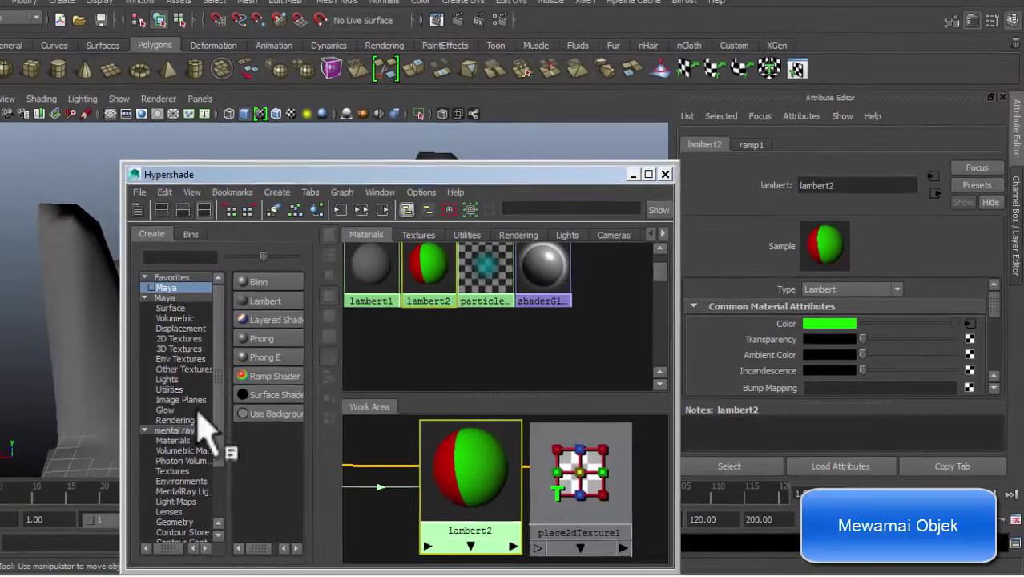
Step: Assign the lambert2 ramp material to the terrain plane pPlane1
click(99, 354)
right_click(471, 448)
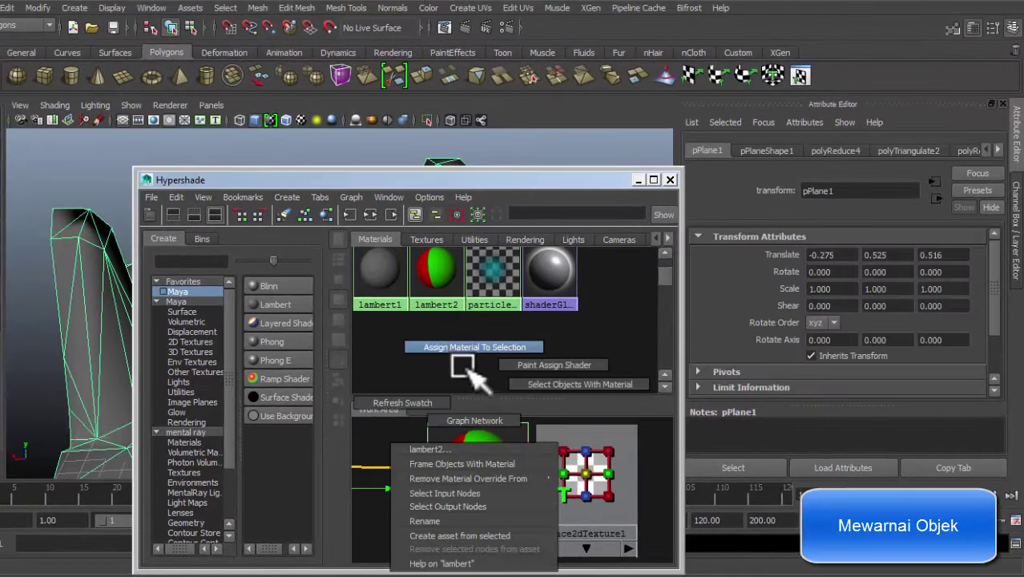
right_drag(479, 445, 465, 349)
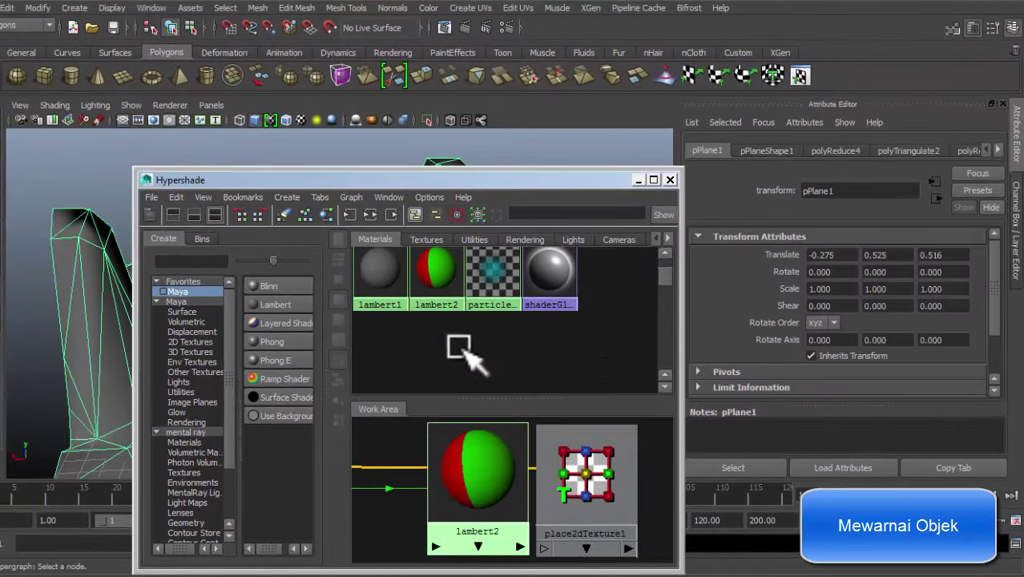
click(481, 458)
click(64, 319)
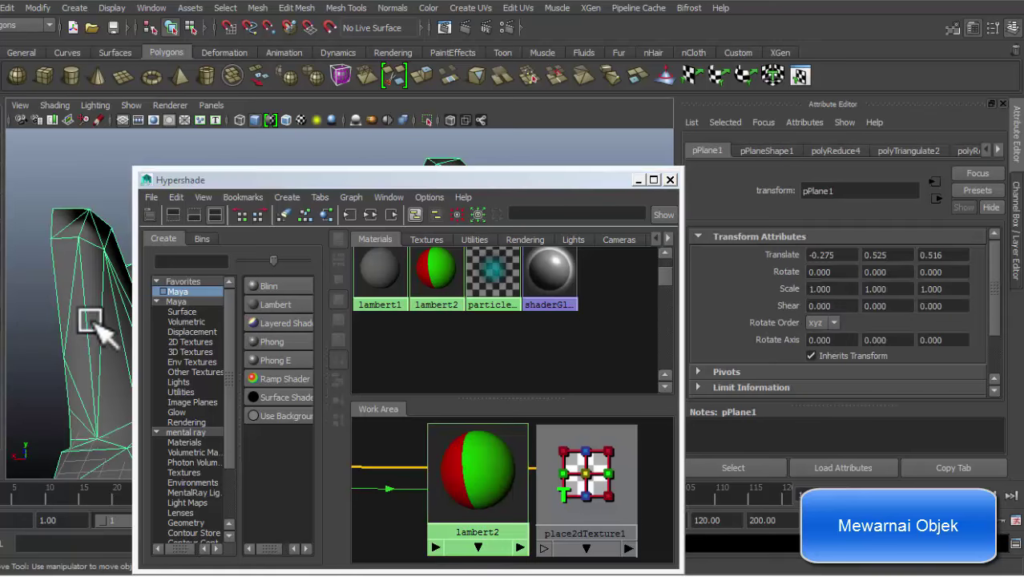
right_drag(489, 383, 485, 353)
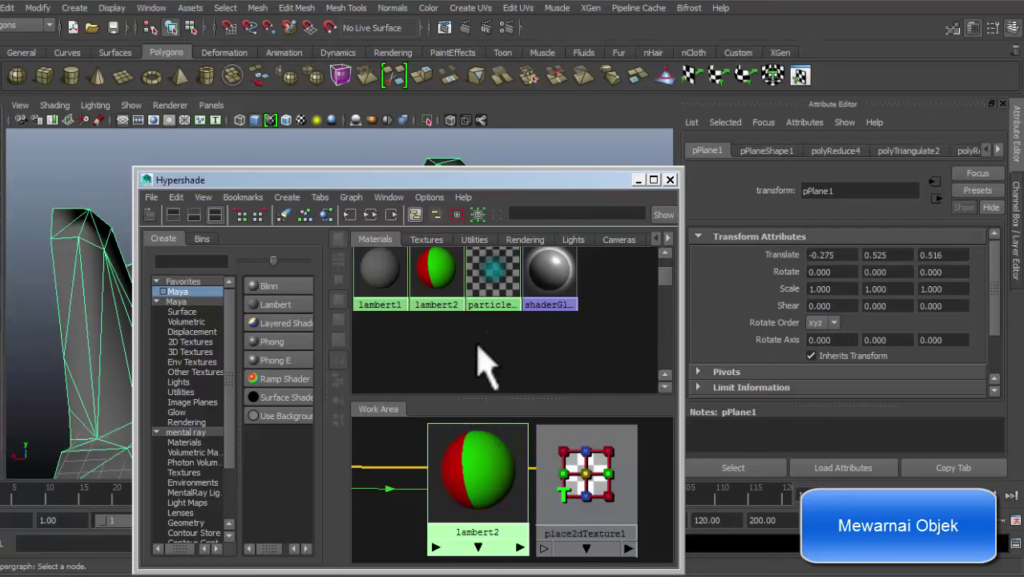
click(48, 253)
mouse_move(381, 183)
mouse_down()
mouse_move(637, 226)
mouse_move(723, 362)
mouse_up()
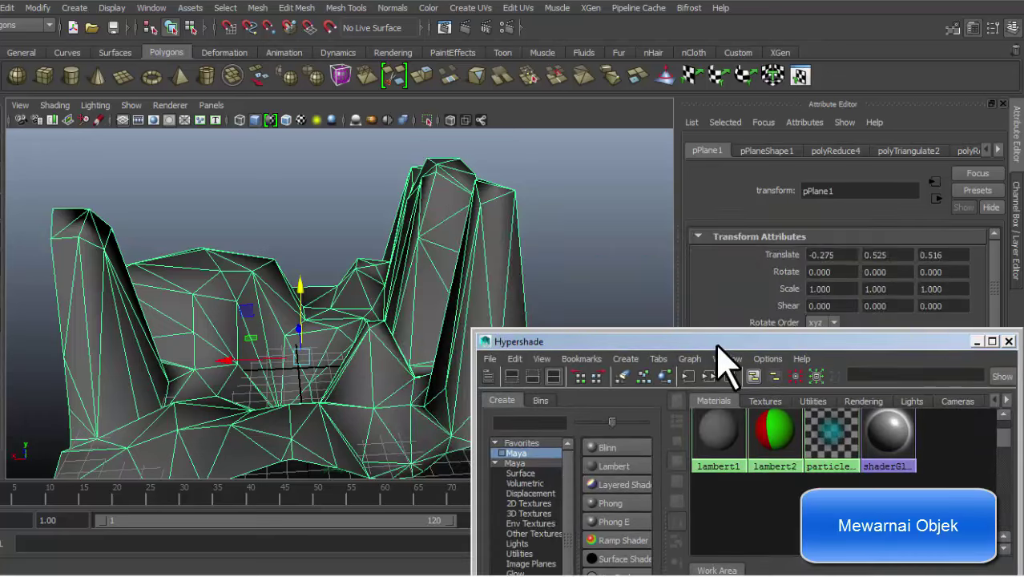
middle_drag(453, 333, 430, 335)
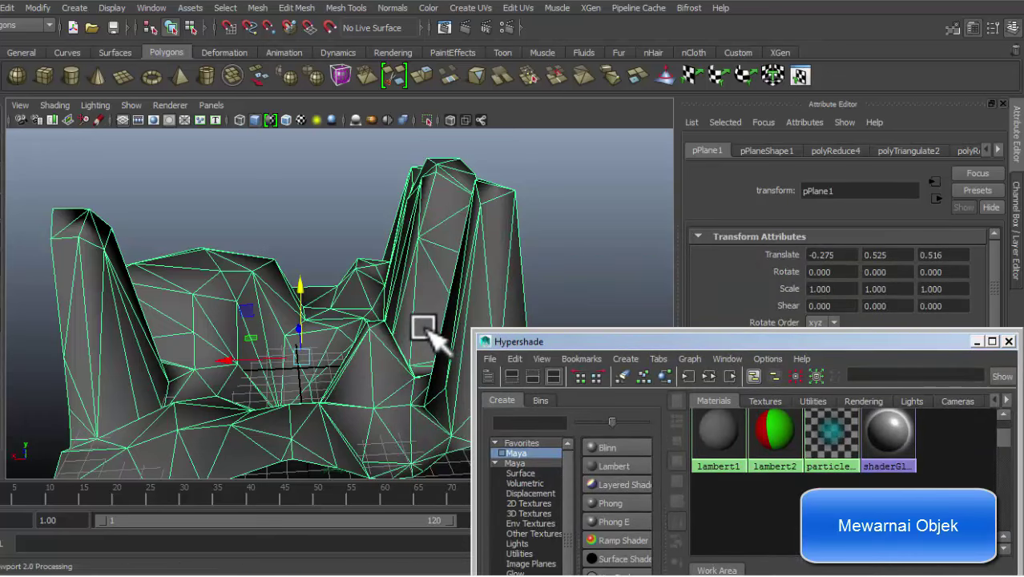
Step: Switch the viewport to textured shading and orbit to a low, close view of the terrain
key(4)
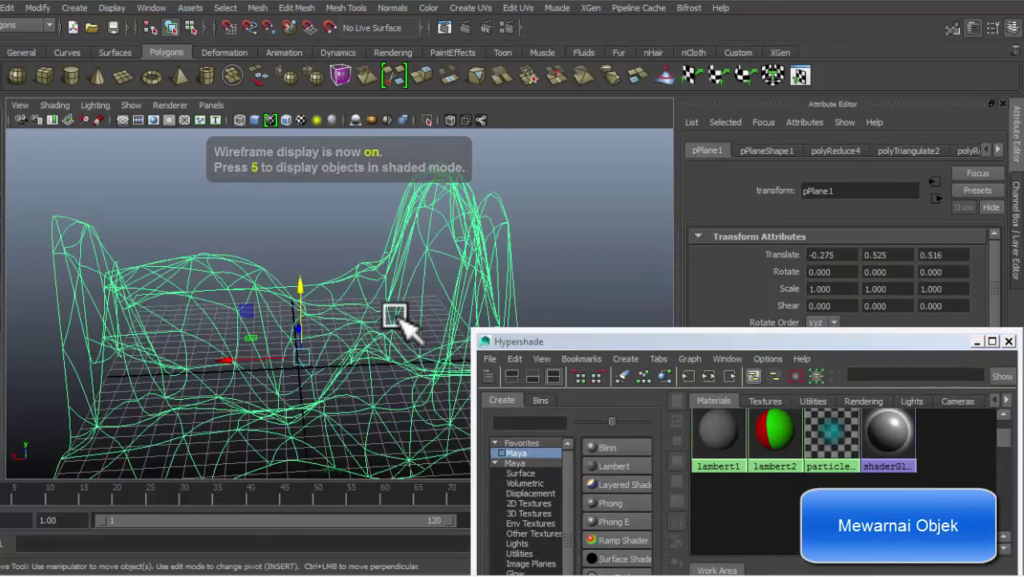
key(1)
key(6)
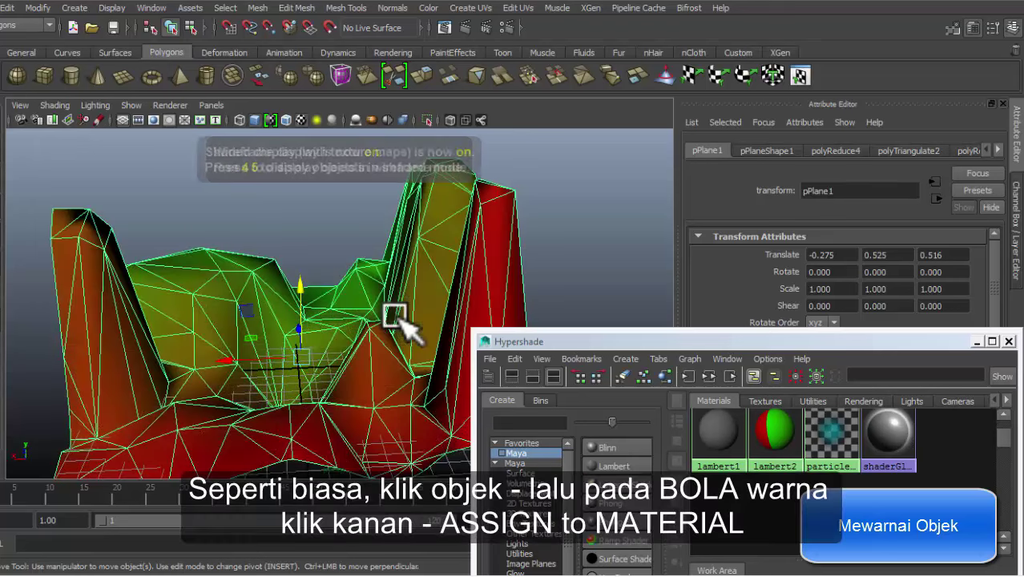
click(589, 263)
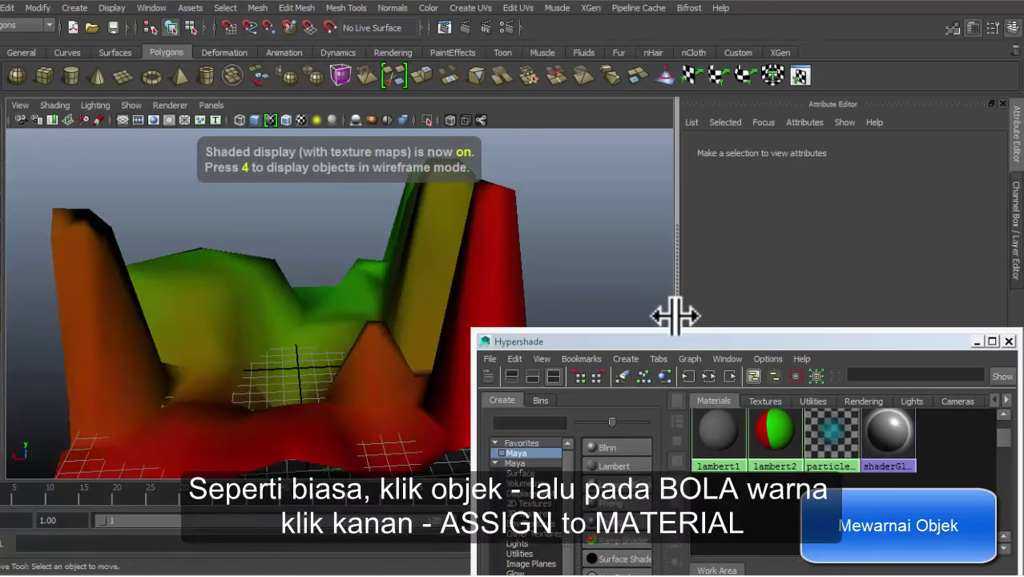
mouse_move(657, 316)
alt+mouse_down()
mouse_move(497, 325)
mouse_move(578, 304)
alt+mouse_up()
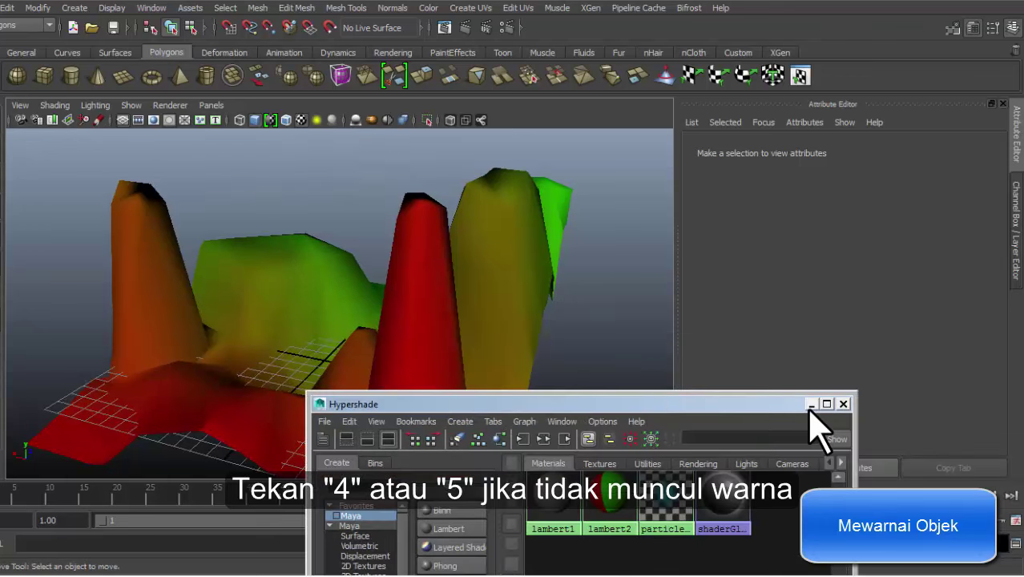
click(810, 405)
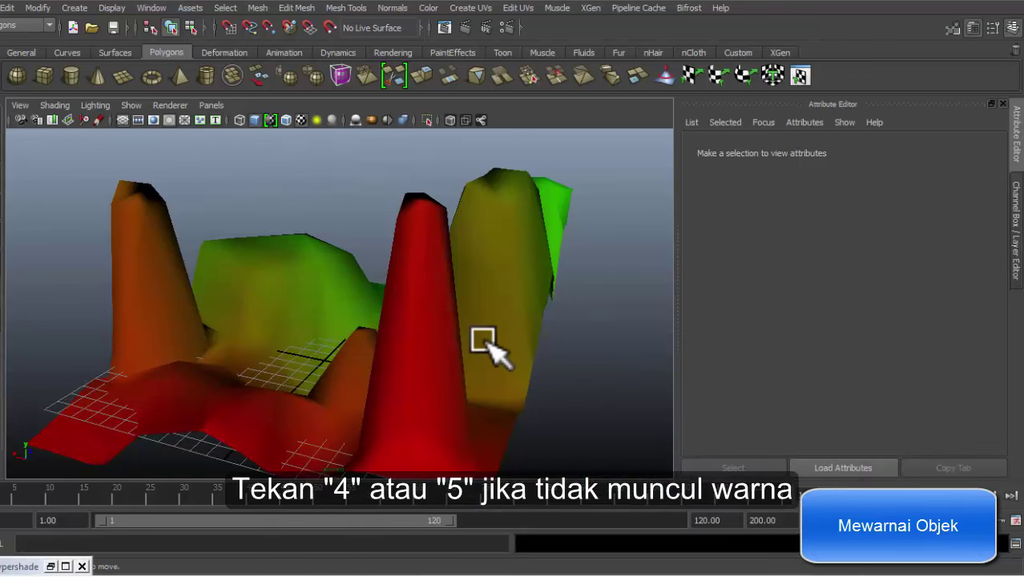
mouse_move(478, 273)
alt+mouse_down()
mouse_move(361, 354)
mouse_move(461, 354)
mouse_move(367, 328)
mouse_move(380, 335)
alt+mouse_up()
alt+middle_drag(380, 336, 518, 308)
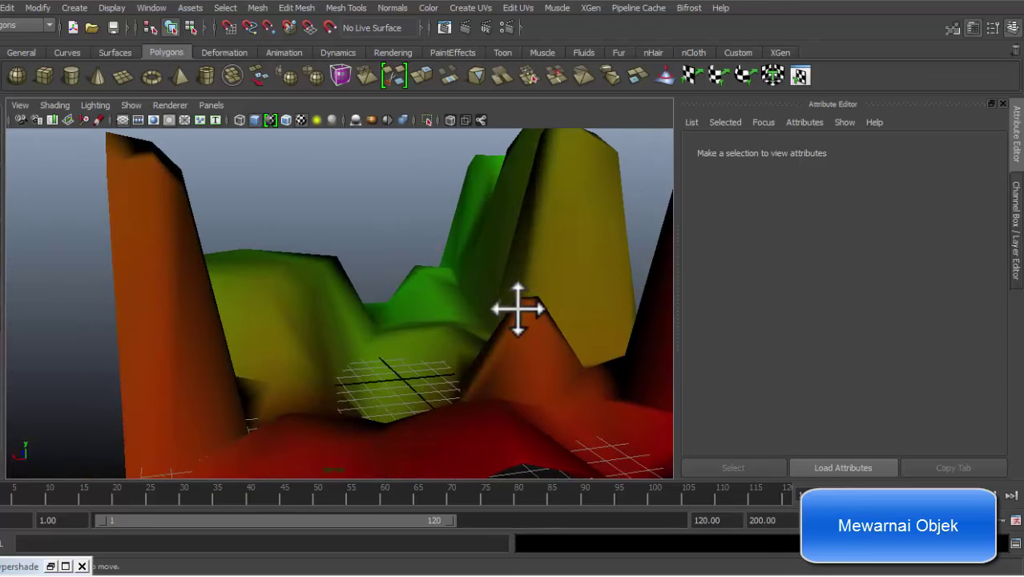
scroll(518, 308, down, 3)
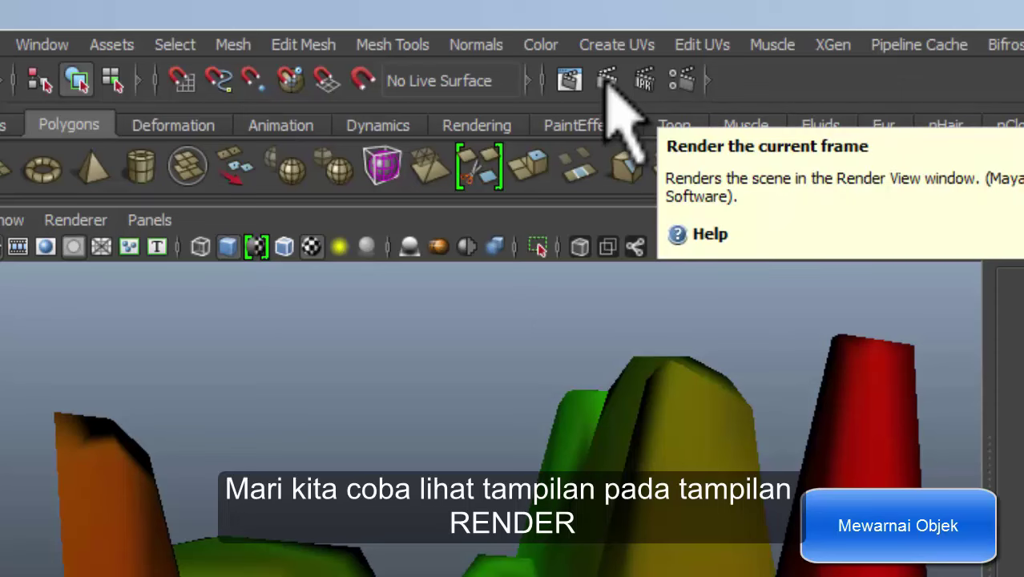
click(606, 77)
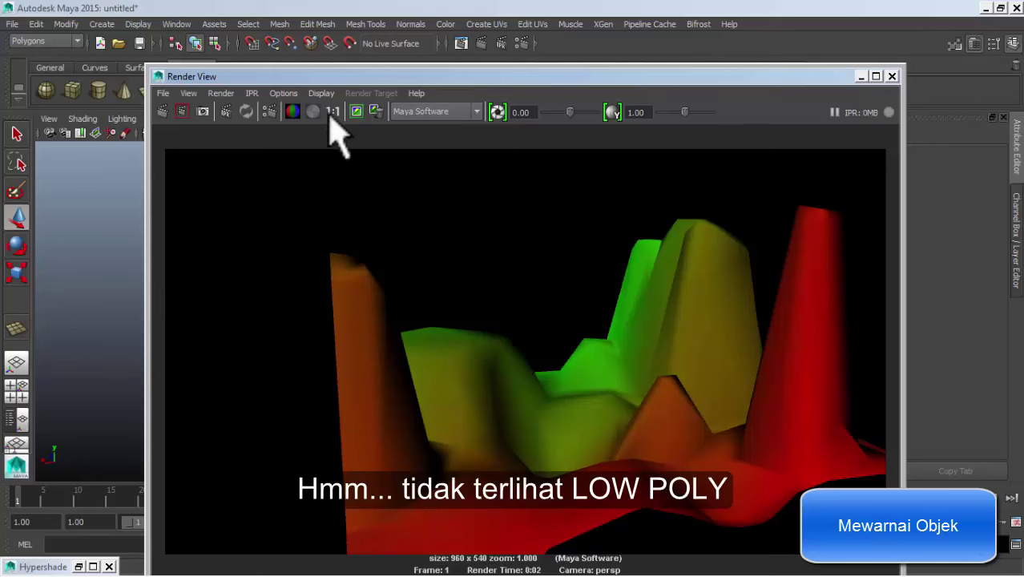
click(892, 77)
Step: Select the terrain and browse its mental ray attribute sections, then collapse them
click(572, 306)
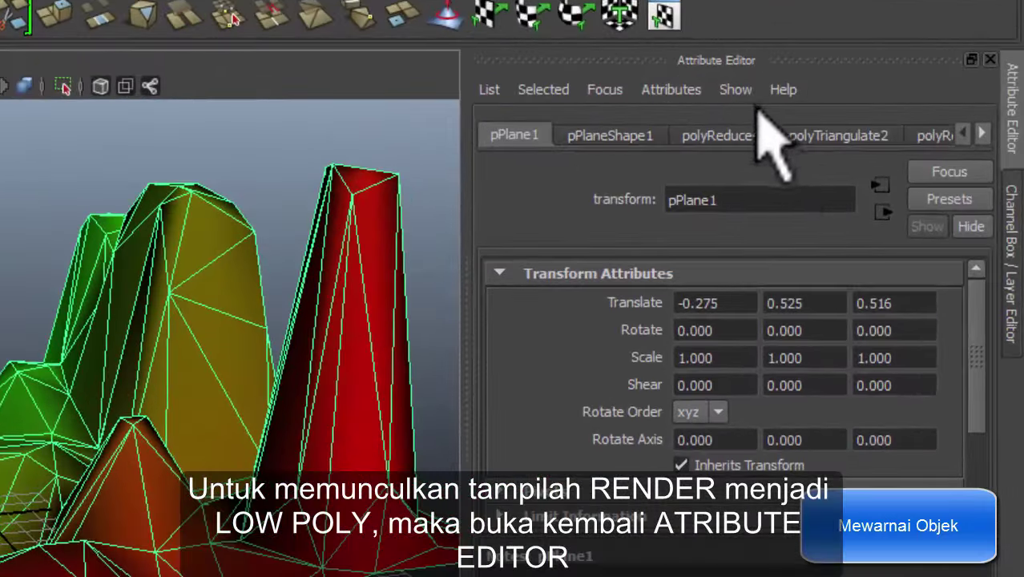
scroll(823, 427, down, 3)
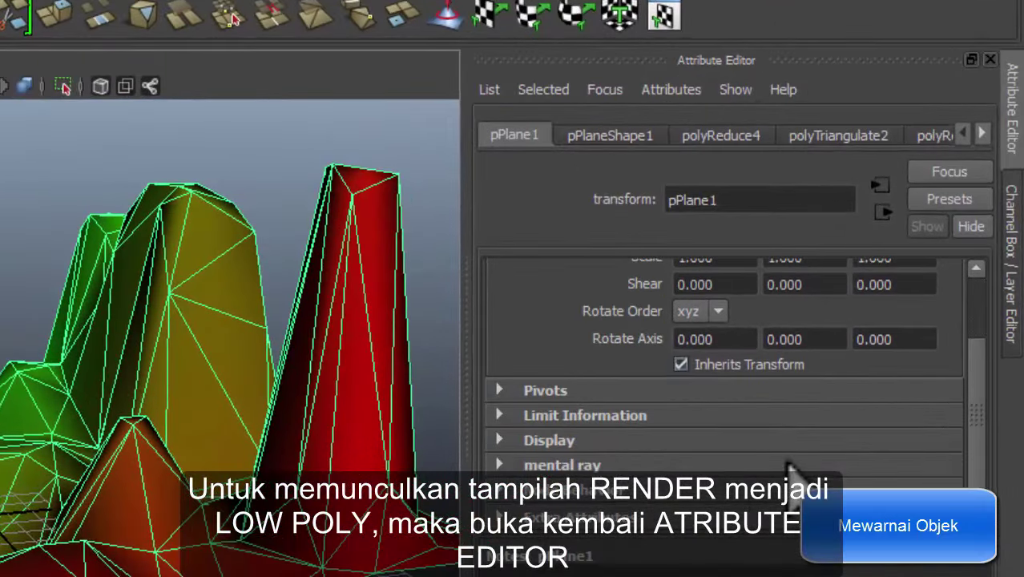
click(612, 465)
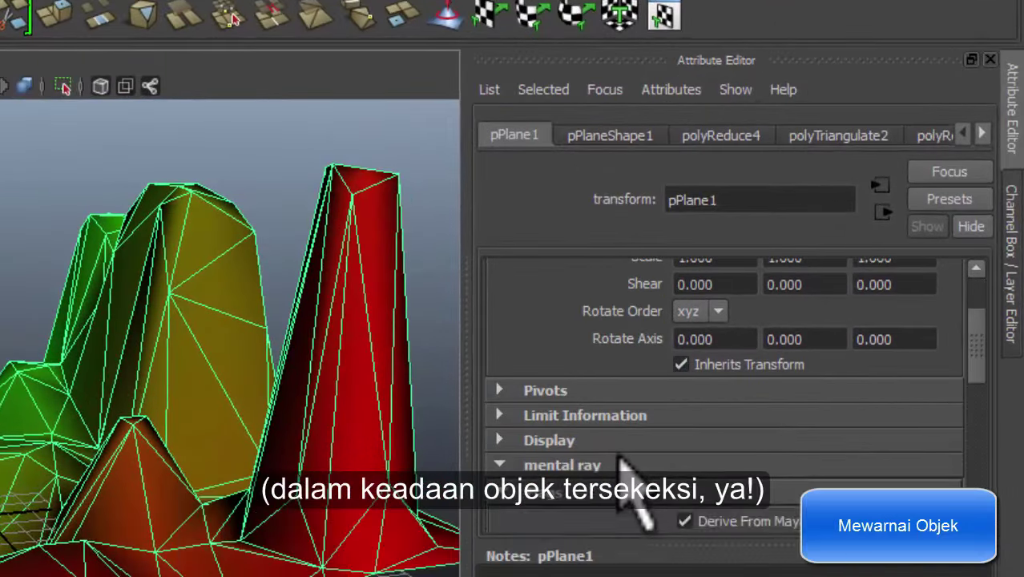
click(603, 491)
scroll(597, 468, down, 3)
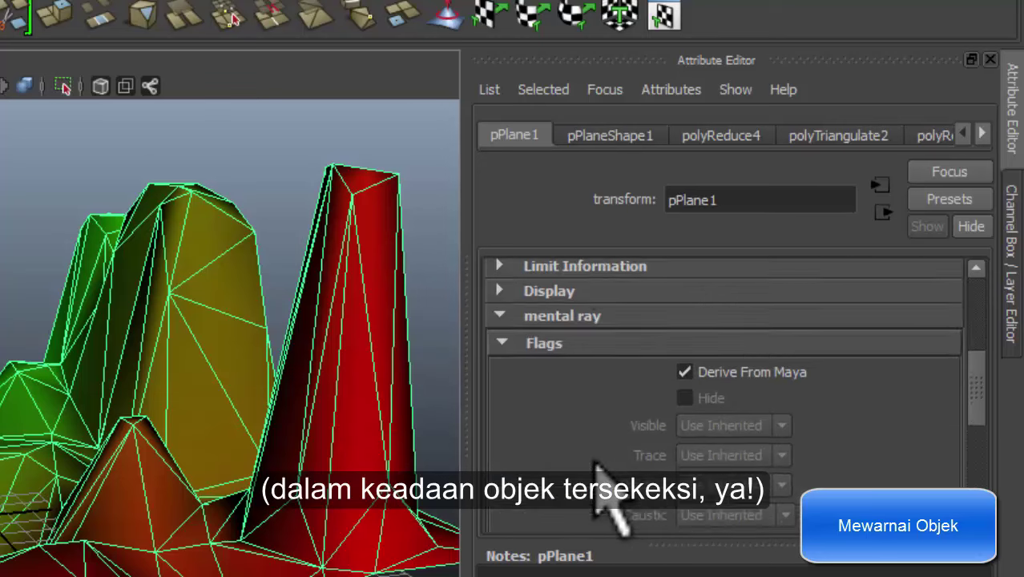
scroll(597, 466, down, 2)
scroll(596, 466, down, 2)
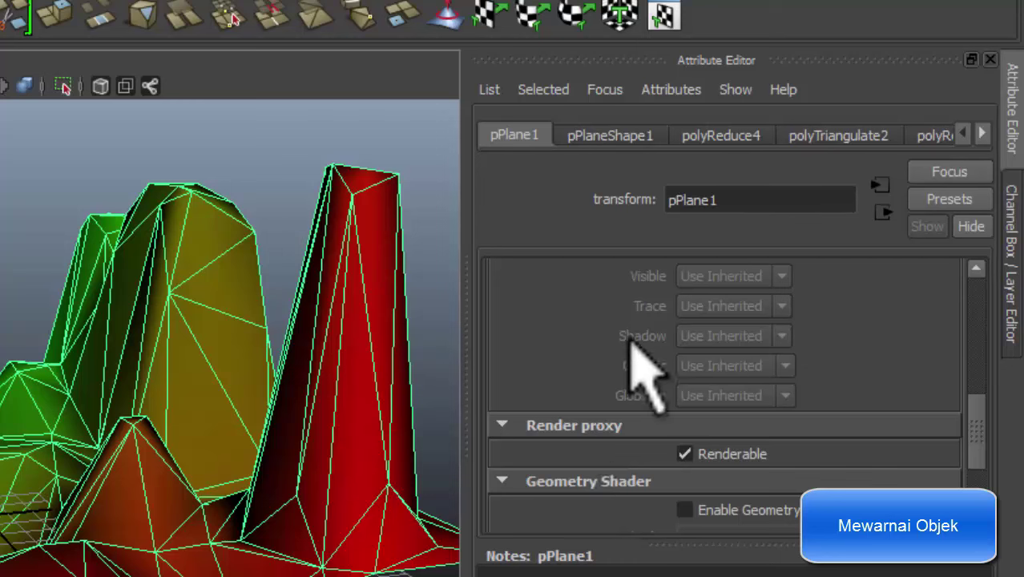
scroll(633, 305, up, 4)
scroll(633, 276, up, 3)
click(610, 273)
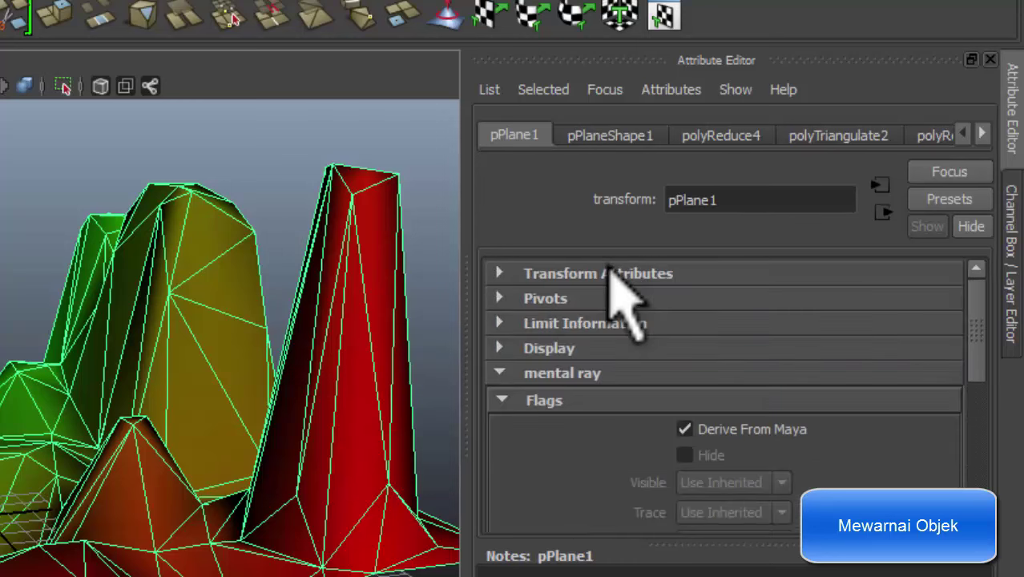
click(538, 399)
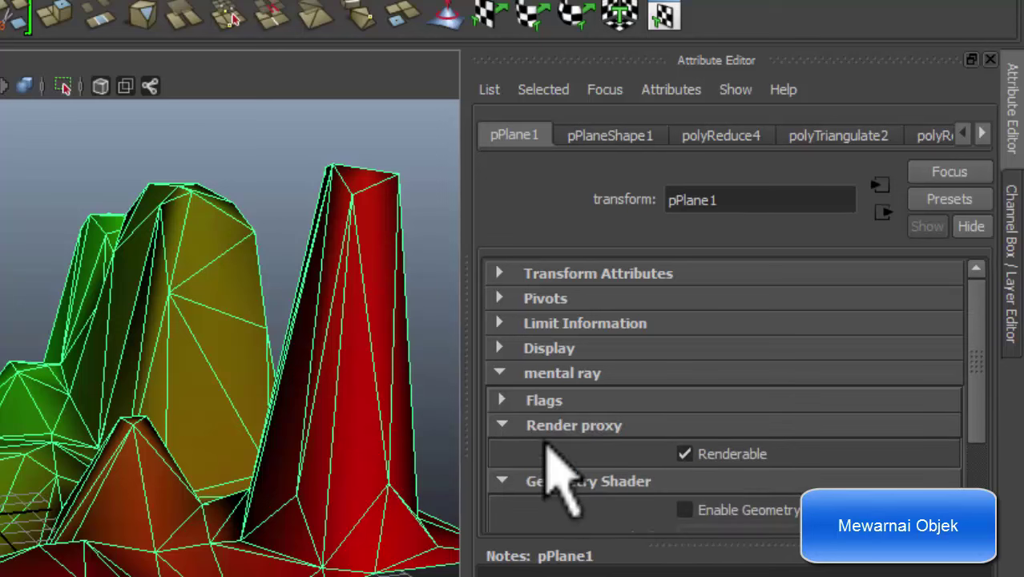
click(553, 425)
click(561, 450)
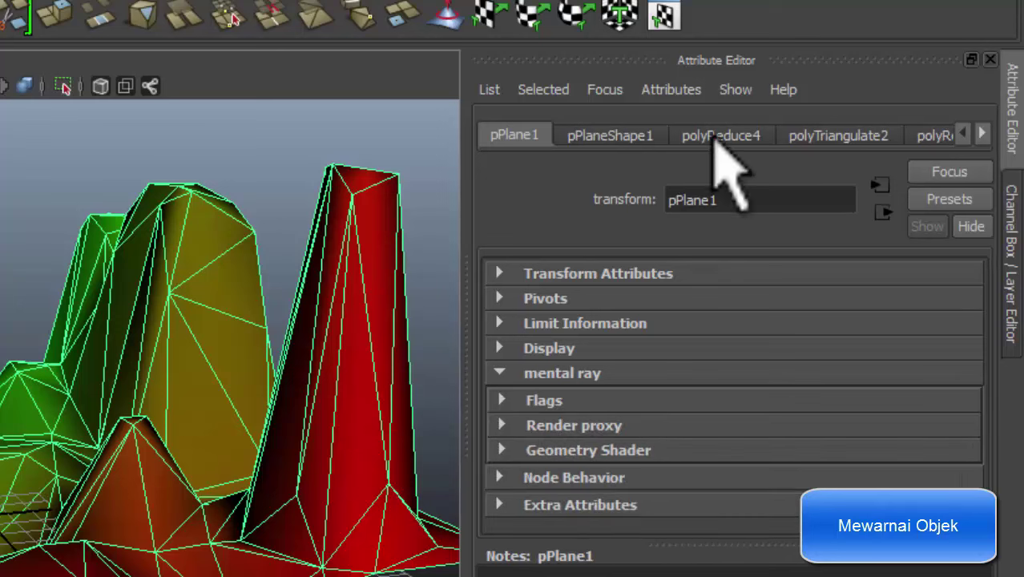
Step: Uncheck Smooth Shading in pPlaneShape1's Render Stats section
click(629, 135)
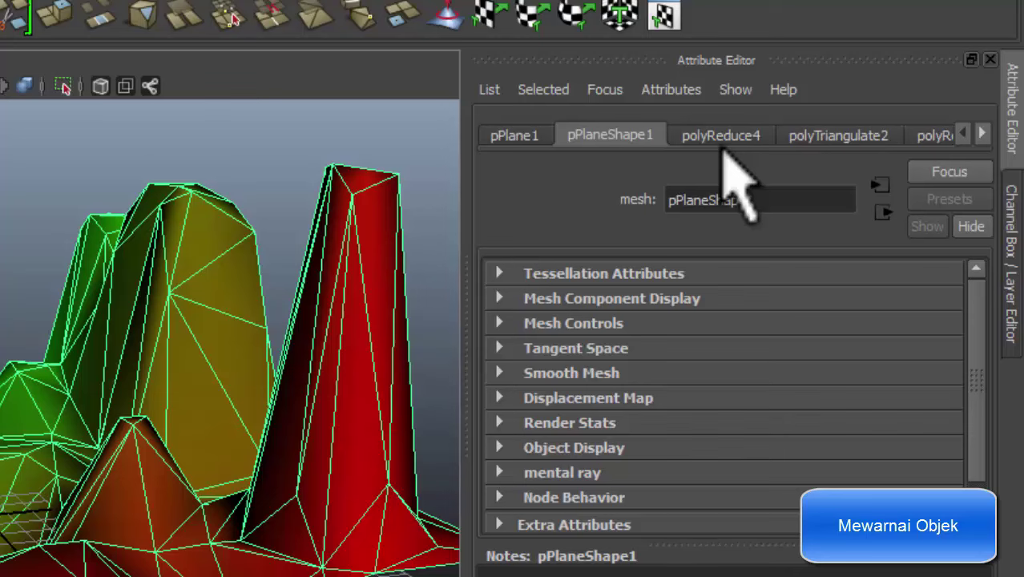
click(546, 447)
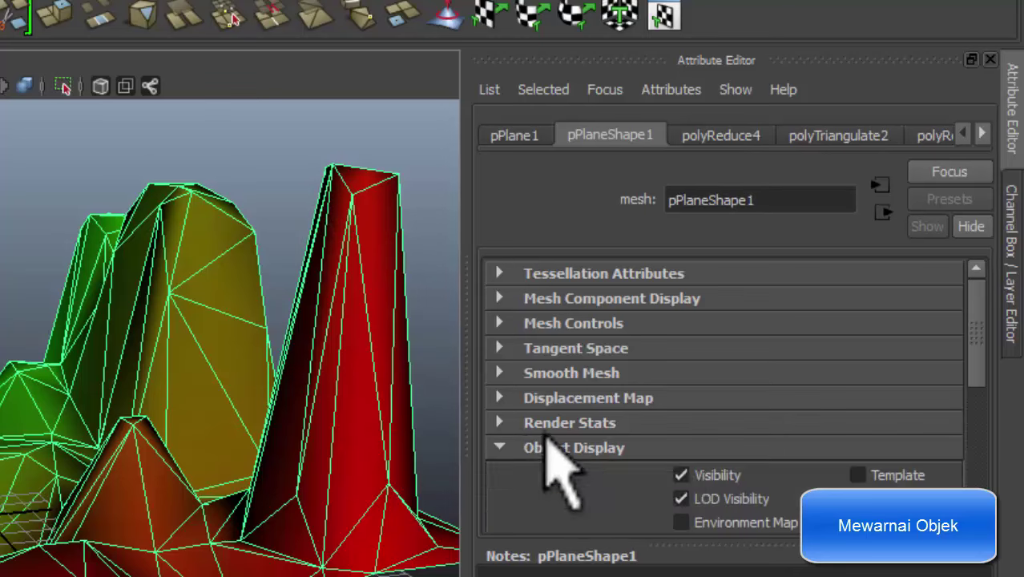
click(562, 423)
scroll(721, 468, down, 3)
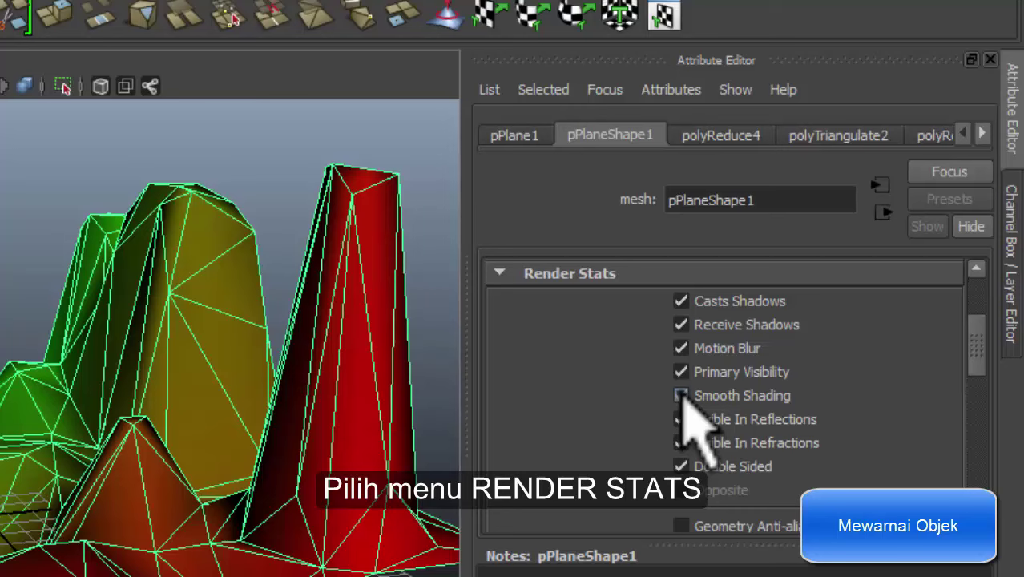
click(680, 395)
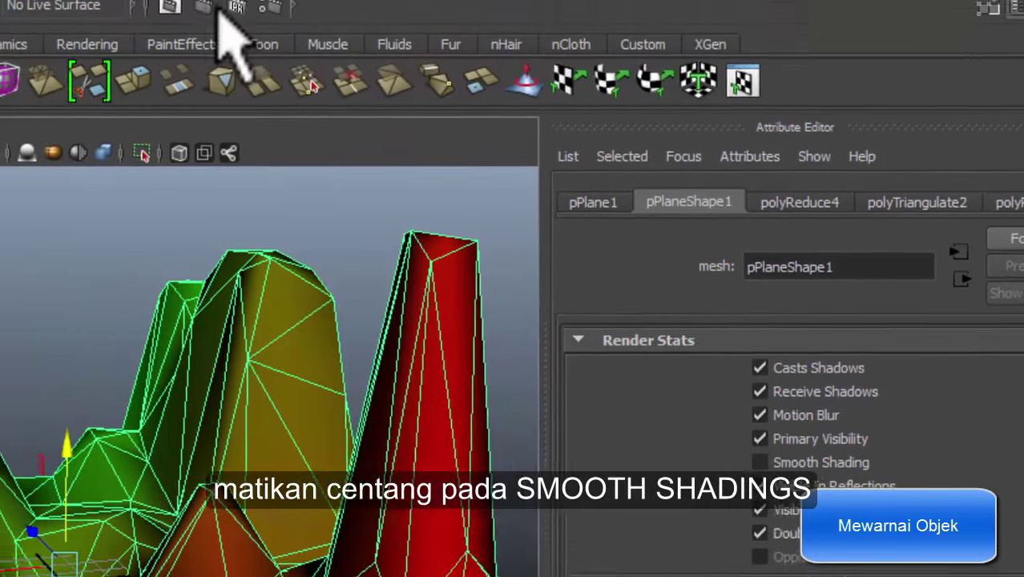
click(482, 44)
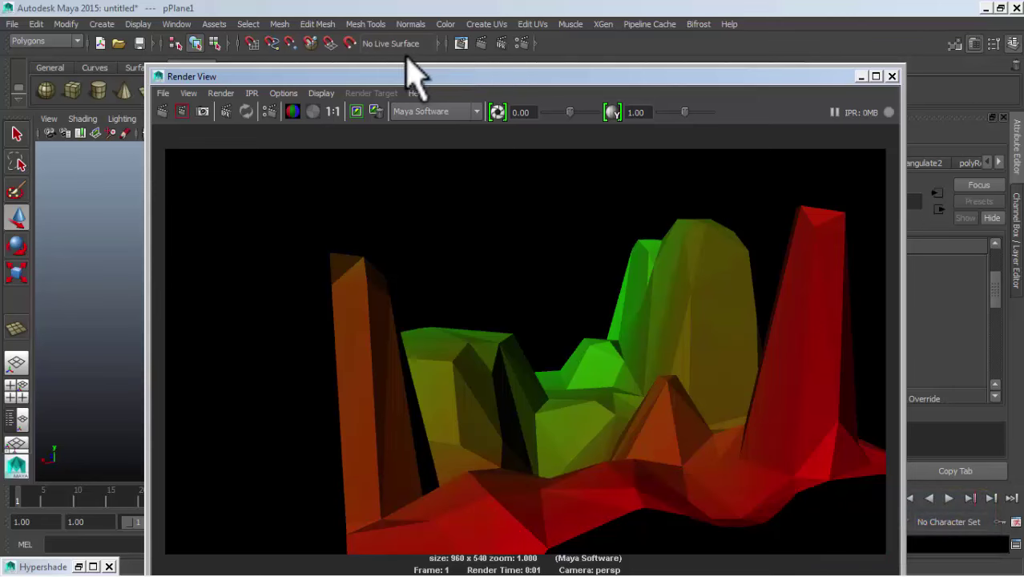
click(891, 76)
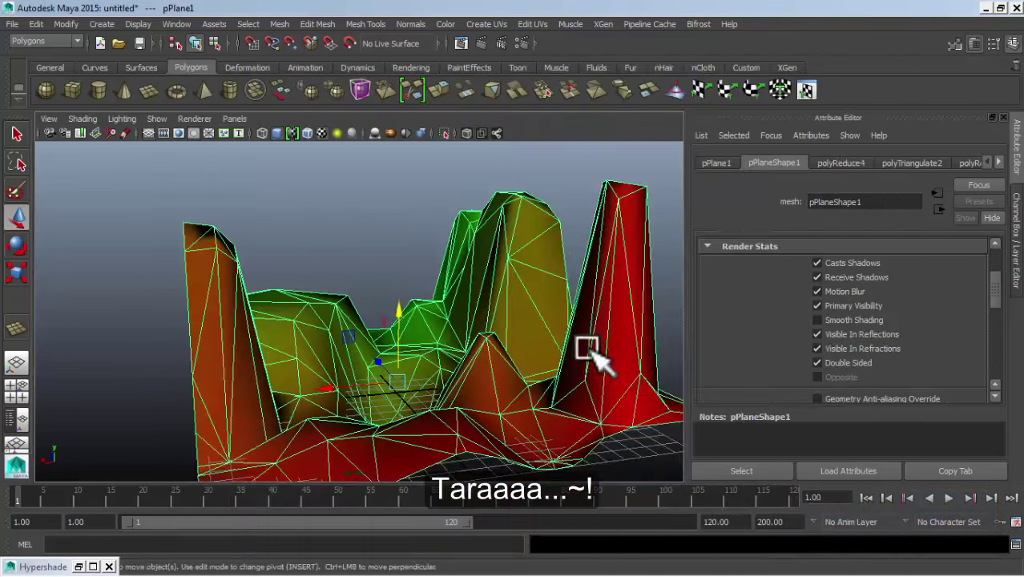
alt+drag(583, 348, 553, 343)
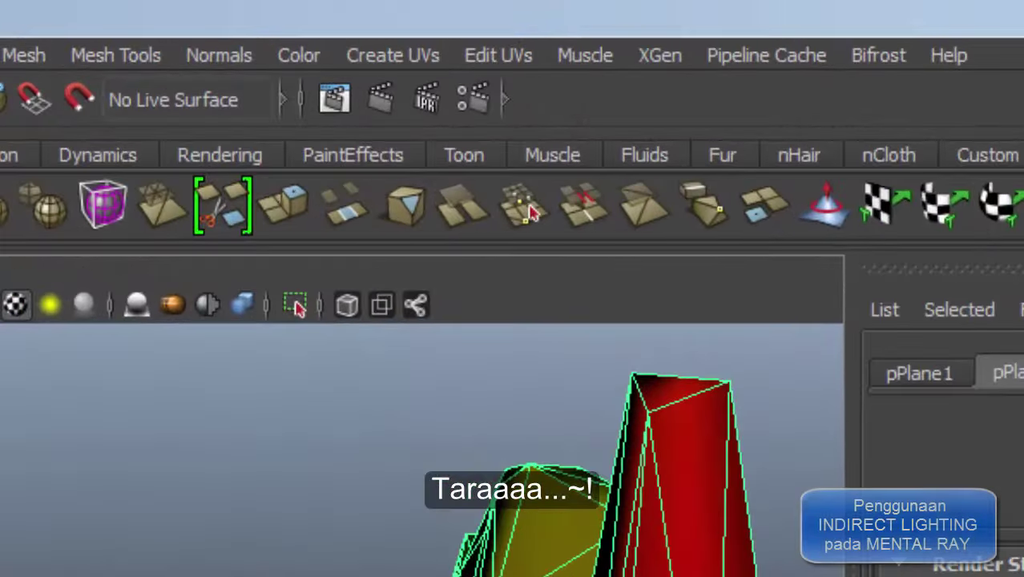
Step: Set Render Using to mental ray in Render Settings
click(467, 92)
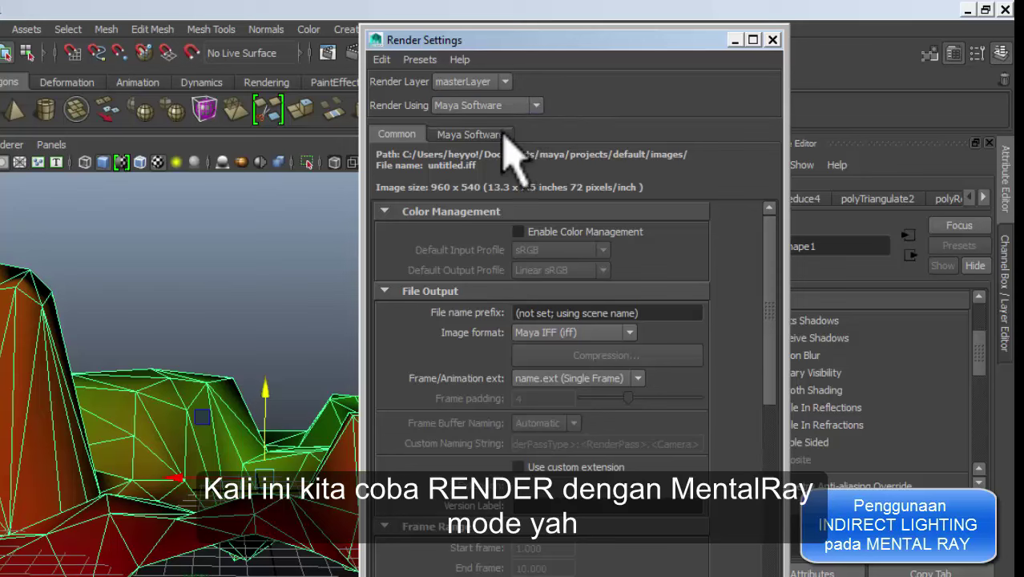
click(496, 134)
click(535, 105)
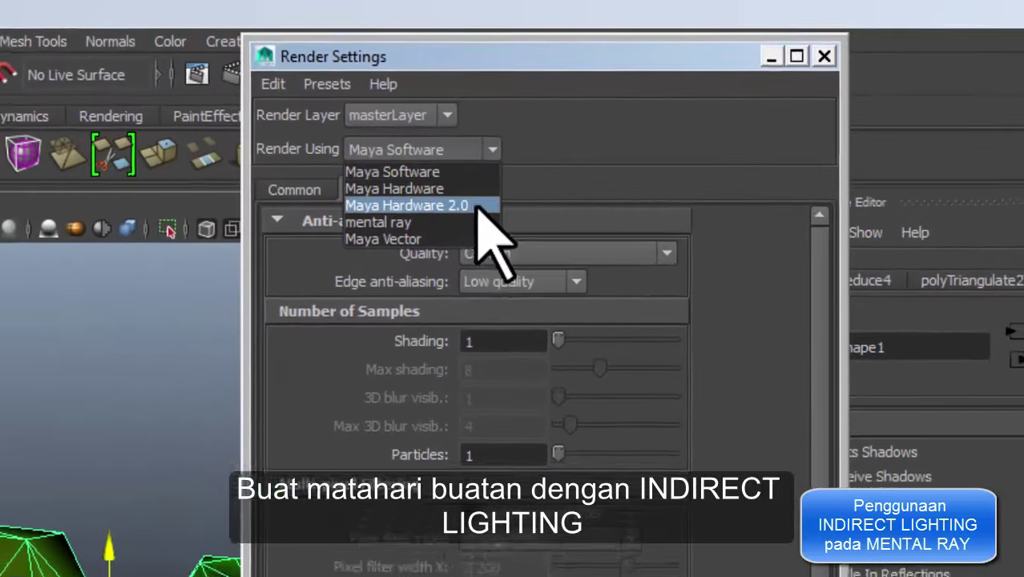
click(478, 222)
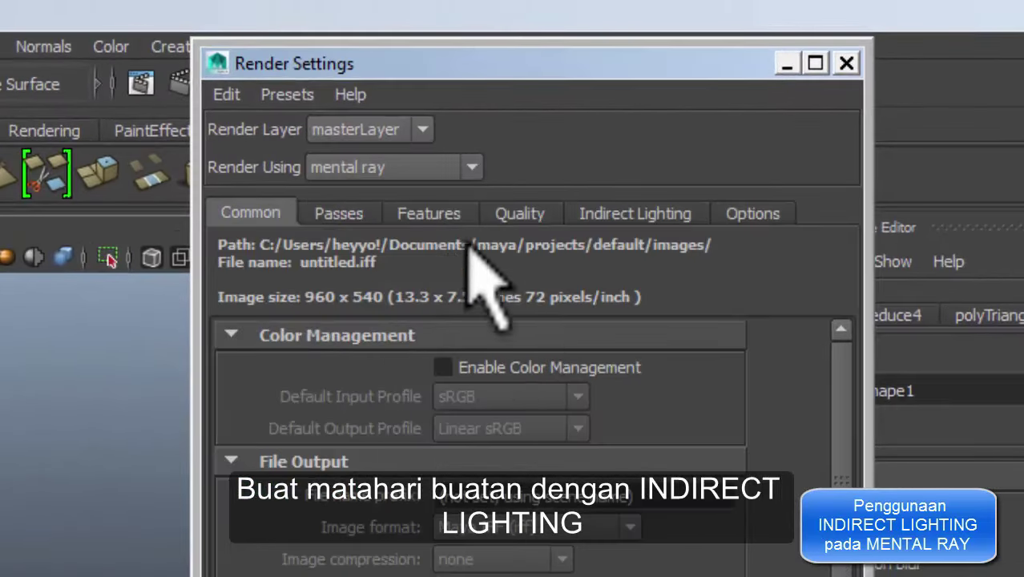
Step: Create Physical Sun and Sky under Indirect Lighting and check the sun marker
click(345, 213)
click(430, 223)
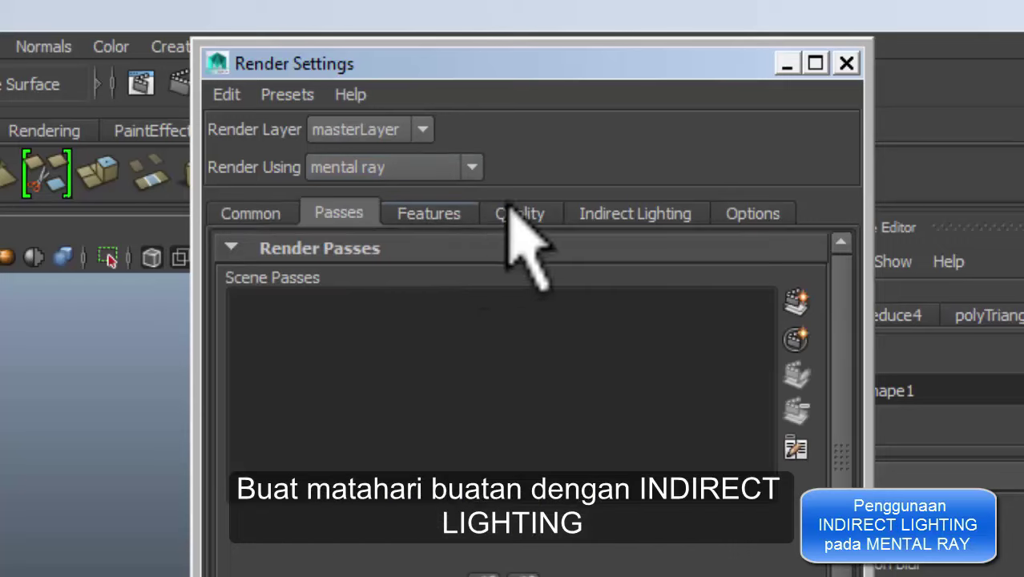
click(612, 215)
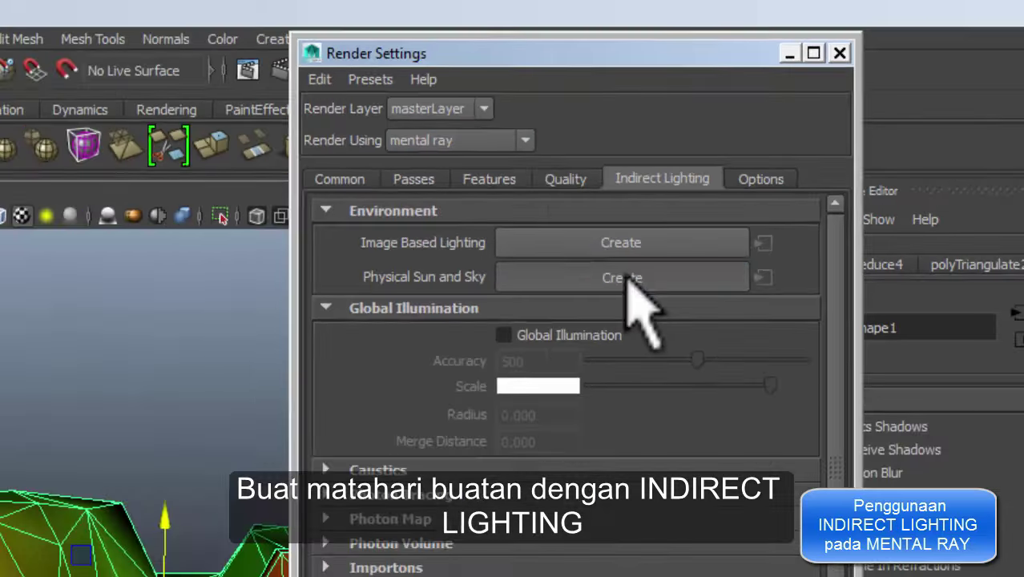
click(617, 325)
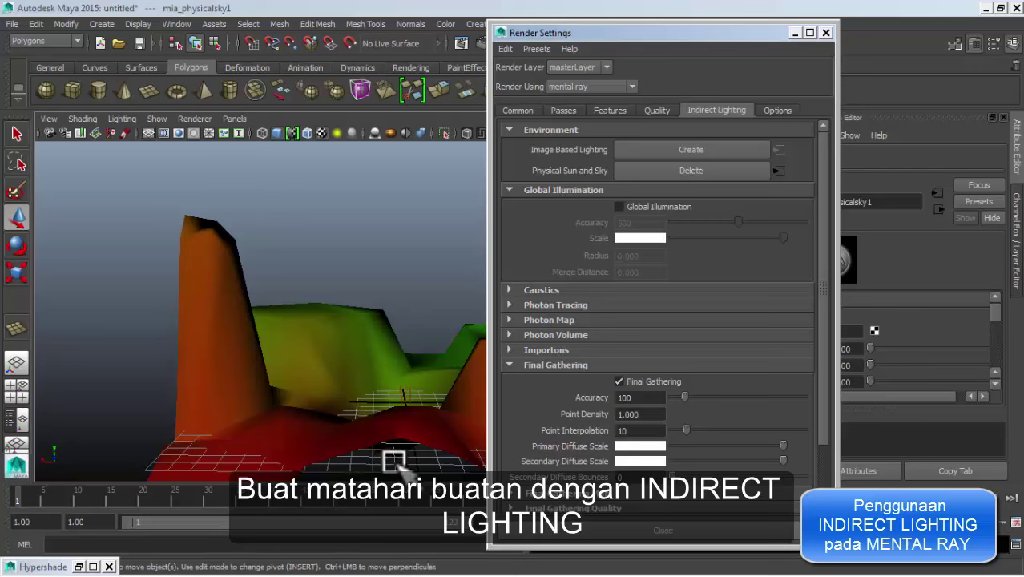
mouse_move(394, 460)
alt+mouse_down()
mouse_move(389, 423)
mouse_move(393, 451)
mouse_move(481, 404)
alt+mouse_up()
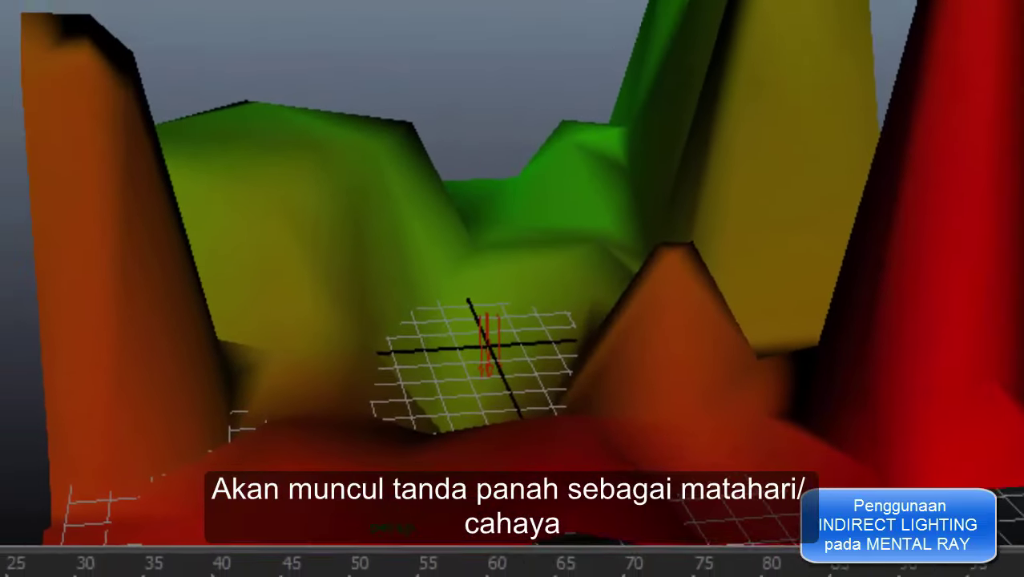
Step: Render the sun-lit faceted terrain in mental ray, close Render View, and reopen Render Settings
click(484, 44)
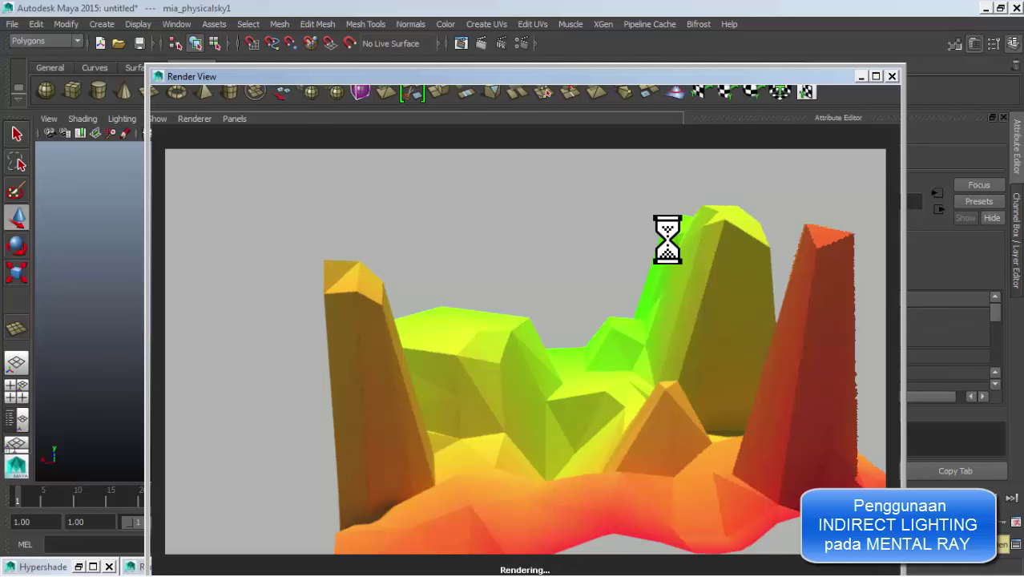
scroll(667, 239, down, 1)
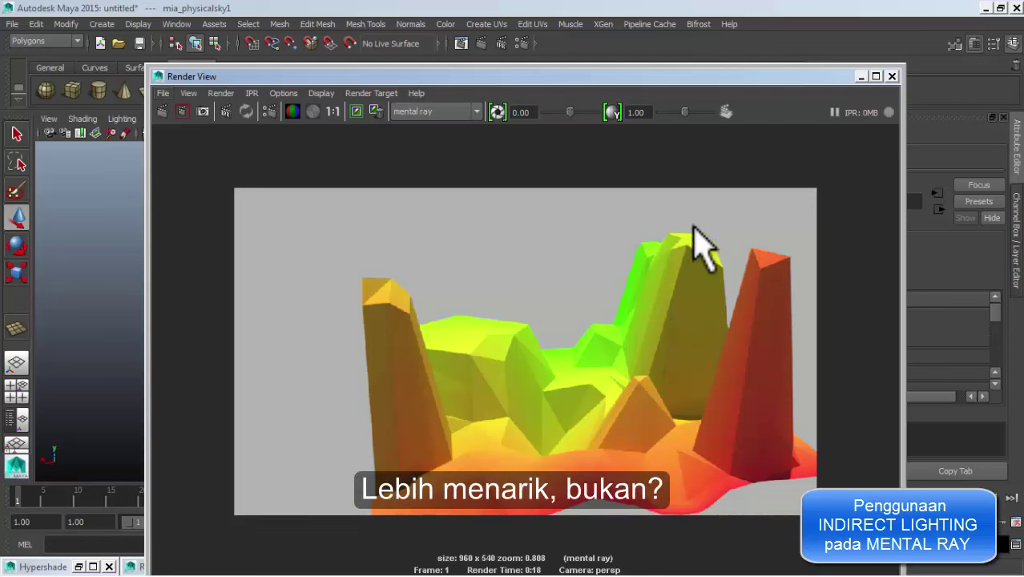
click(892, 77)
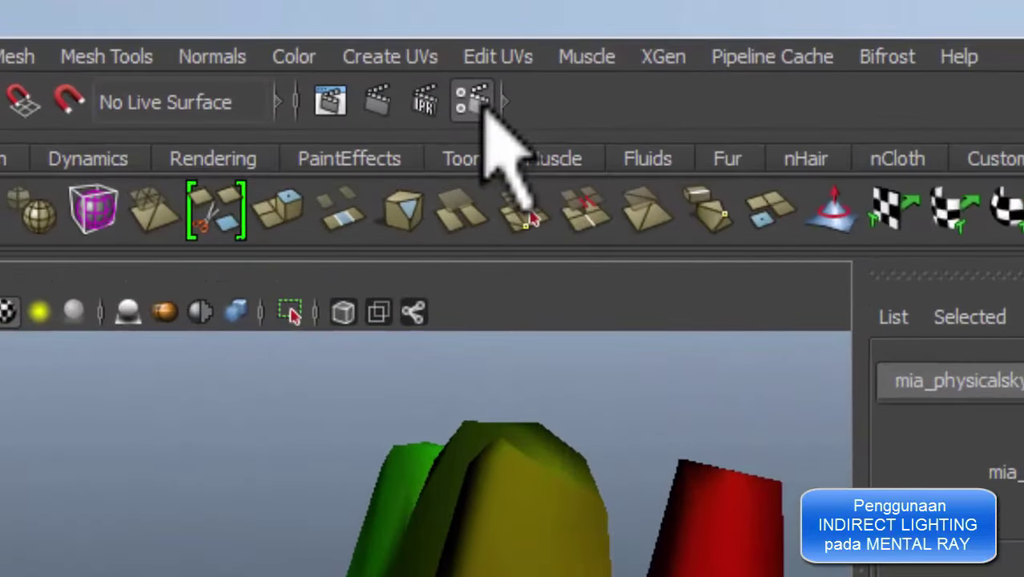
click(510, 56)
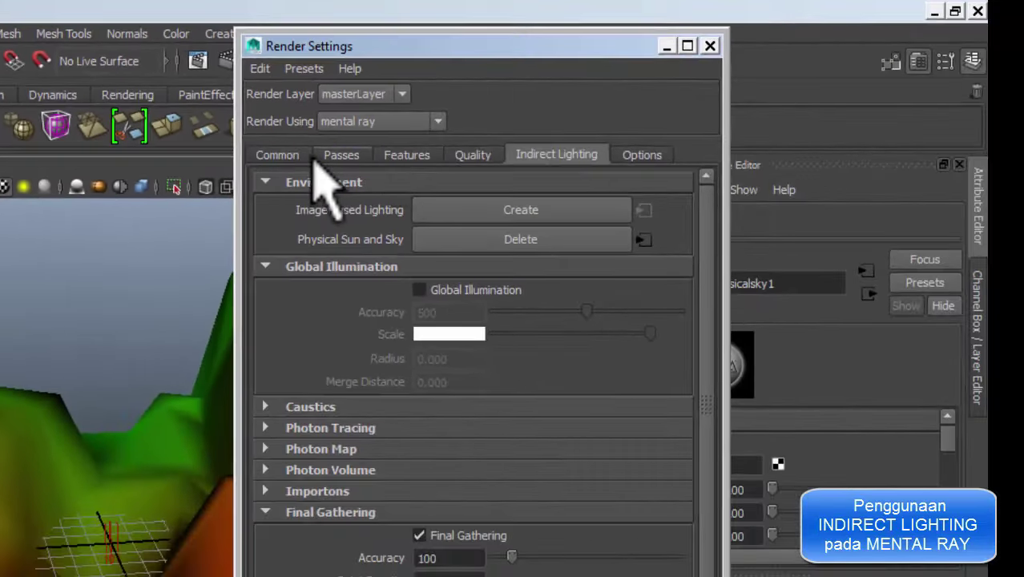
Step: Set the output image format to TIFF (tif) on the Common tab
click(369, 207)
click(474, 156)
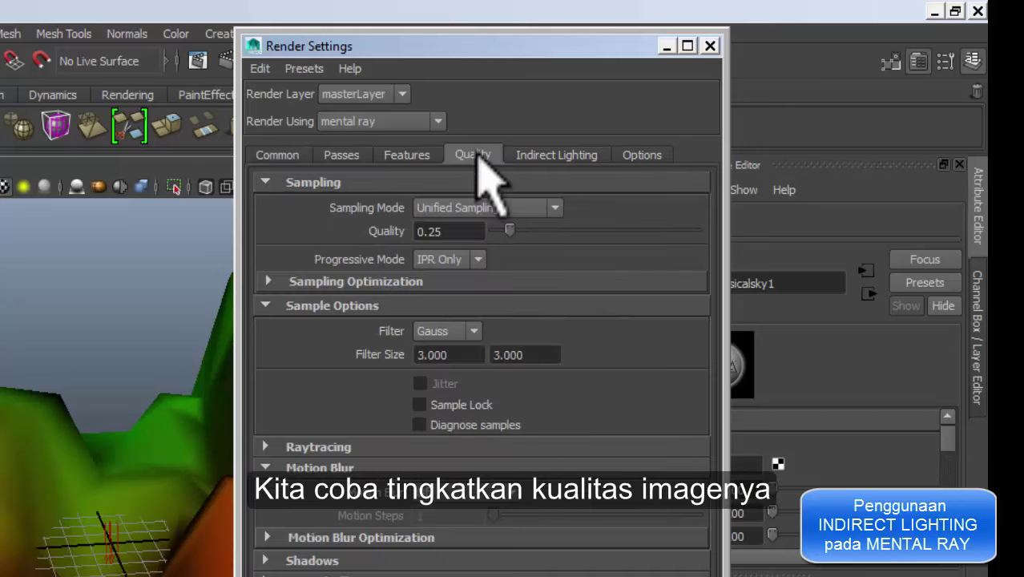
click(404, 155)
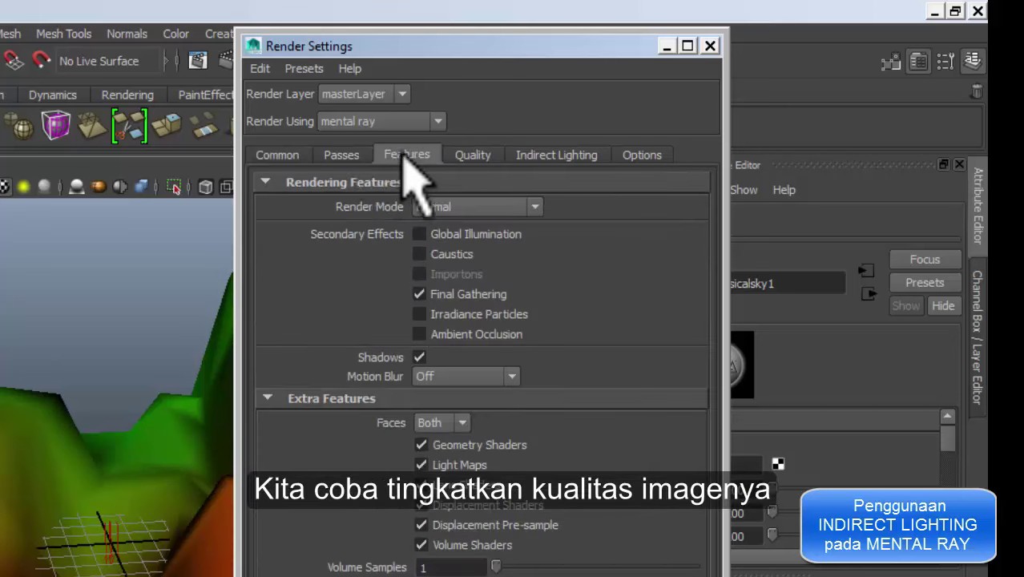
click(340, 156)
click(277, 156)
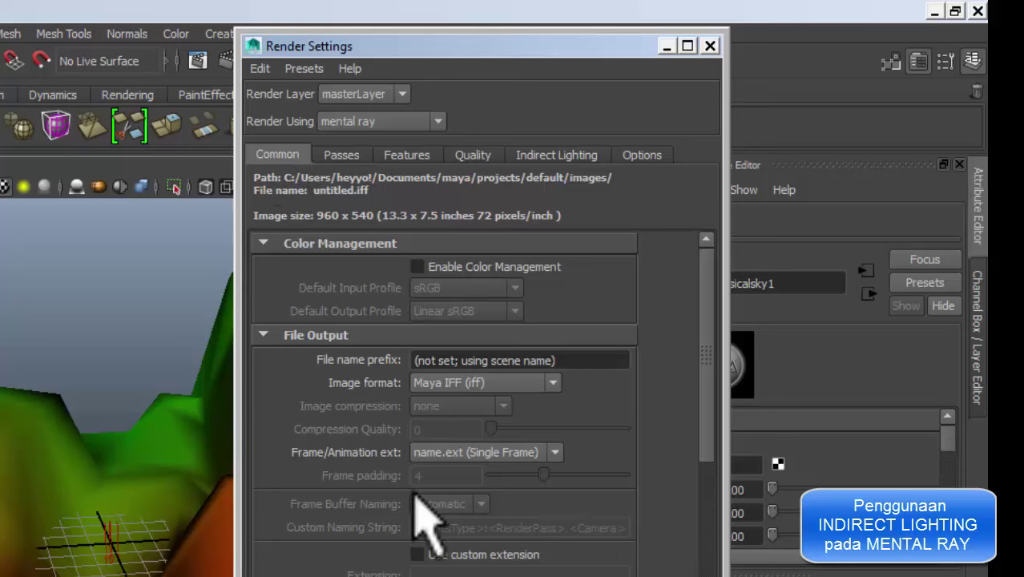
scroll(441, 505, down, 2)
scroll(472, 480, up, 1)
click(554, 319)
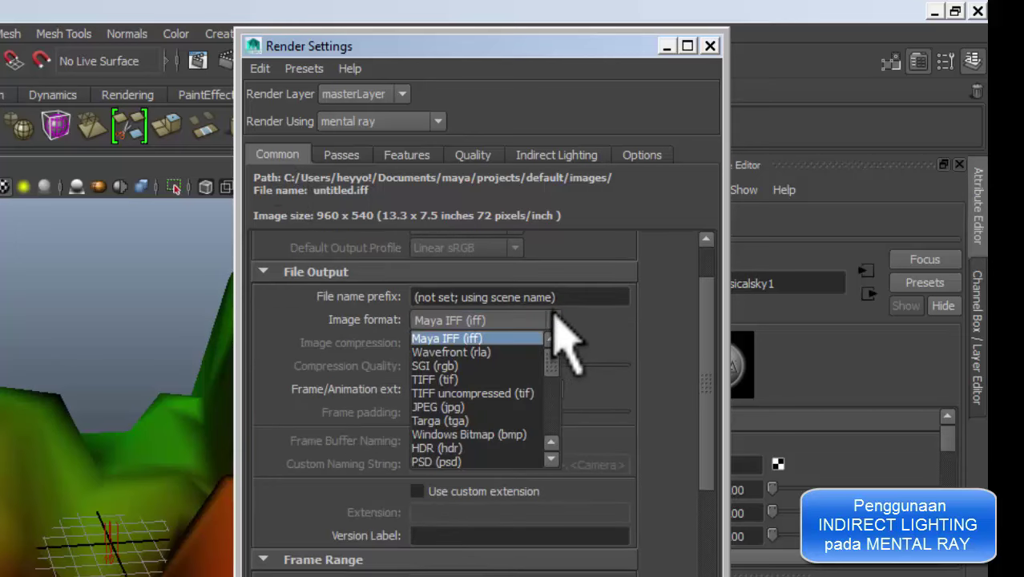
click(521, 380)
Step: Choose the HD 720 image size preset (1280 x 720) and close Render Settings
scroll(565, 481, down, 1)
scroll(445, 400, down, 3)
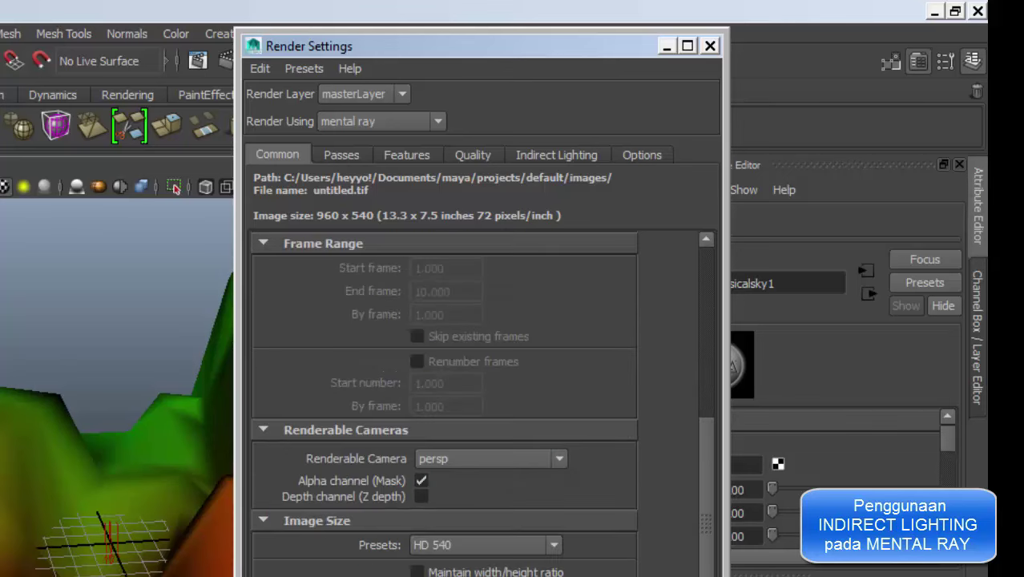
scroll(445, 401, down, 2)
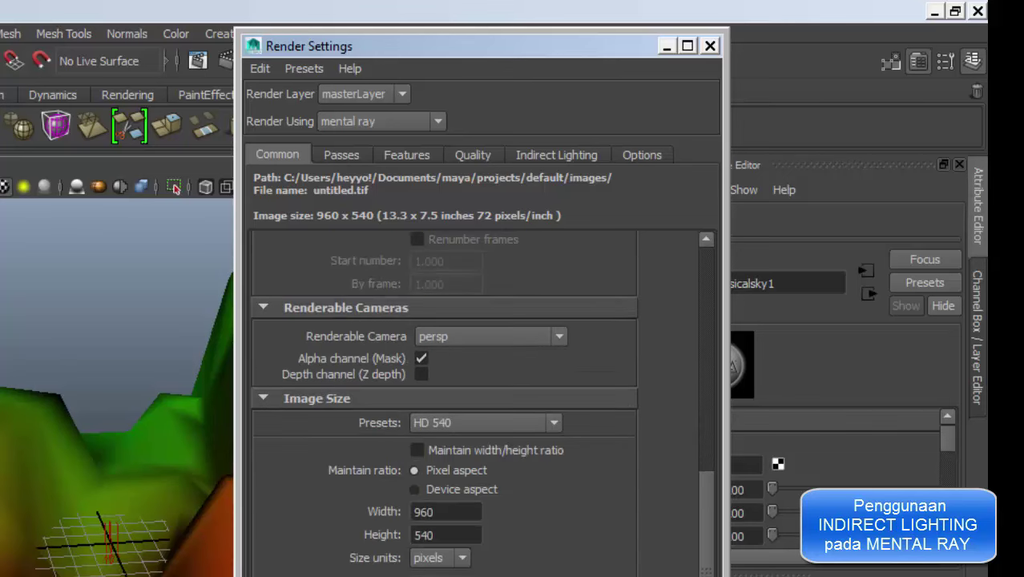
click(483, 422)
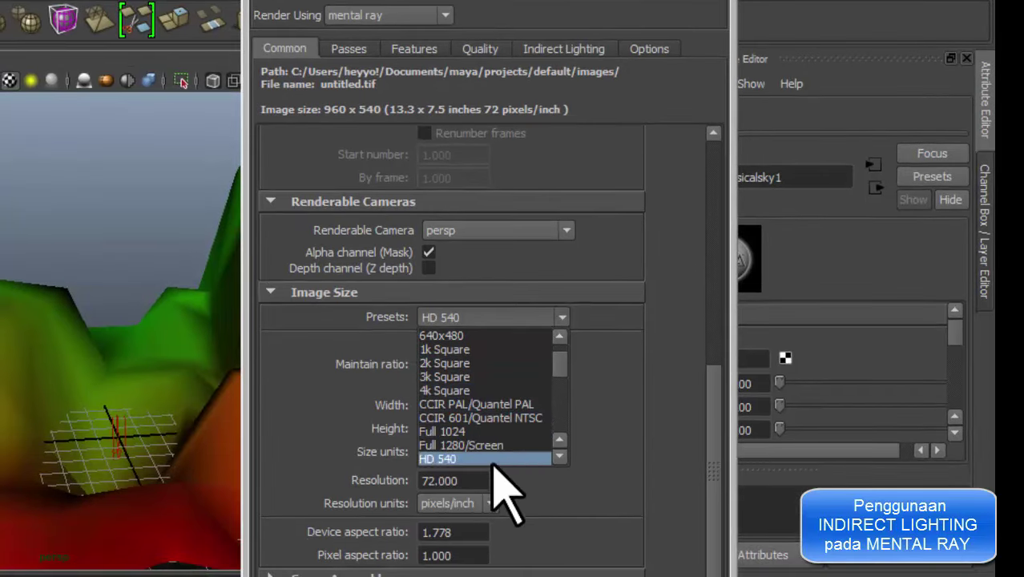
scroll(522, 453, down, 1)
scroll(523, 450, down, 2)
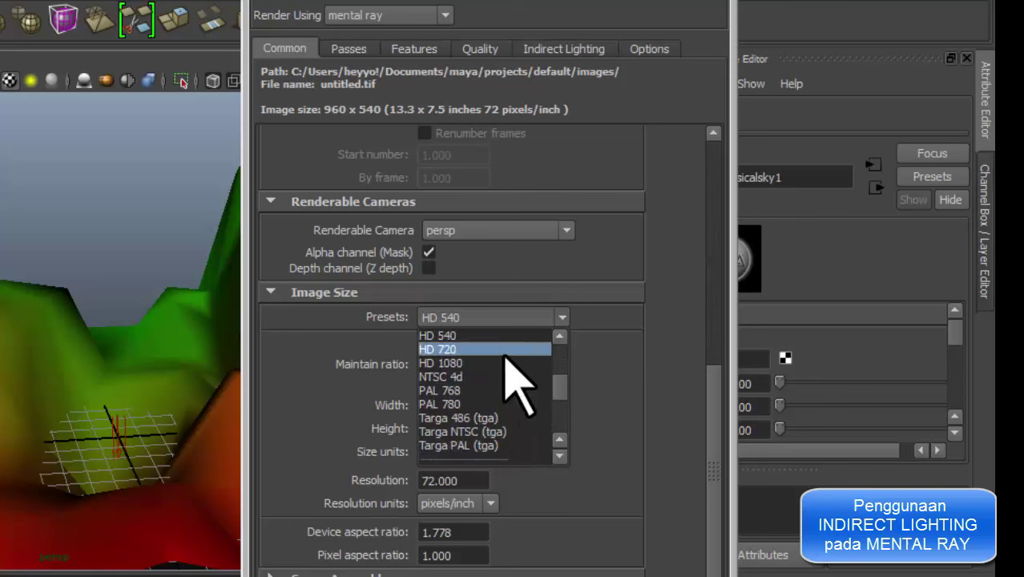
scroll(507, 392, down, 1)
scroll(506, 410, down, 1)
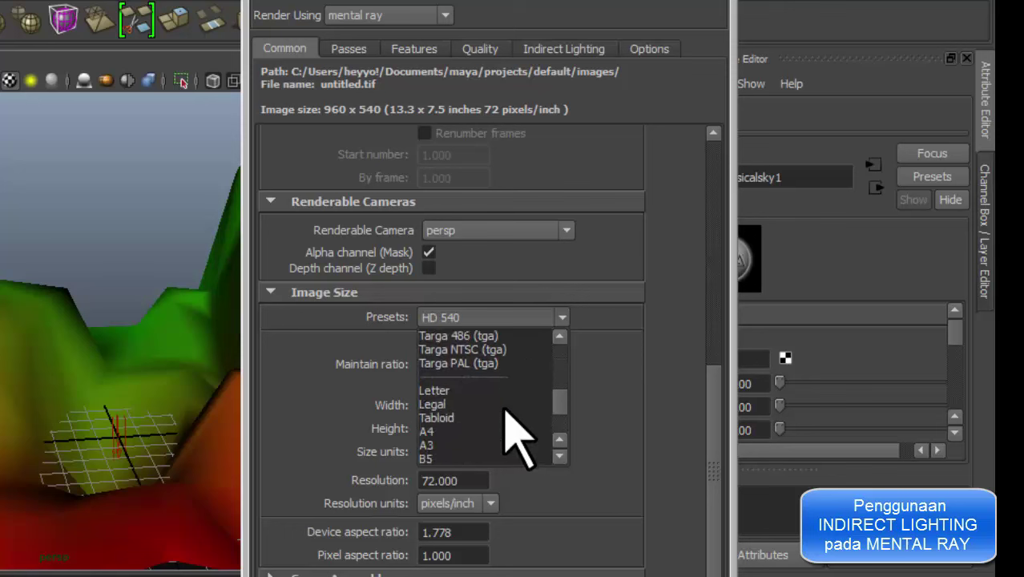
scroll(504, 410, down, 1)
scroll(505, 411, down, 1)
scroll(506, 408, up, 2)
scroll(507, 405, up, 2)
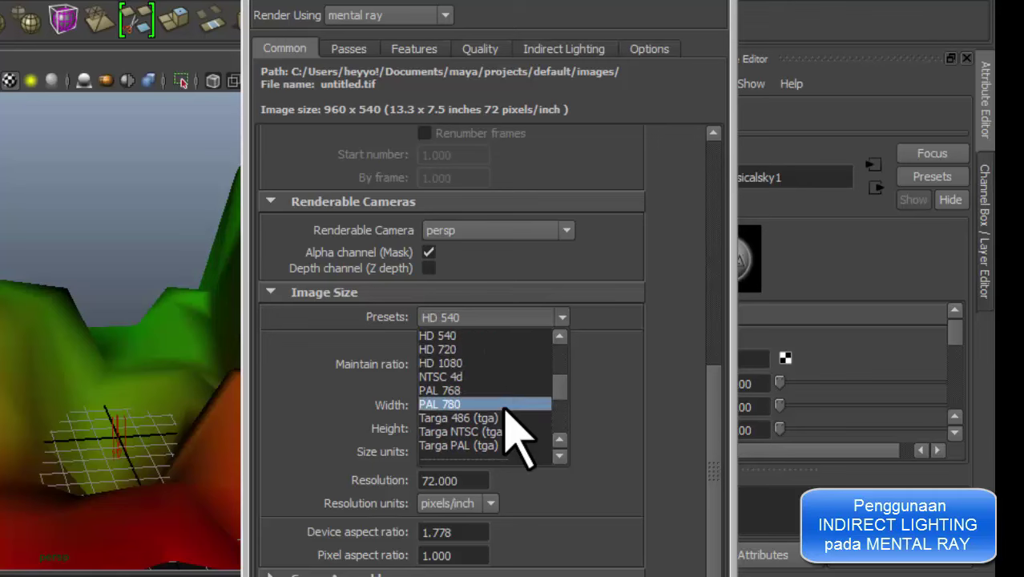
click(510, 349)
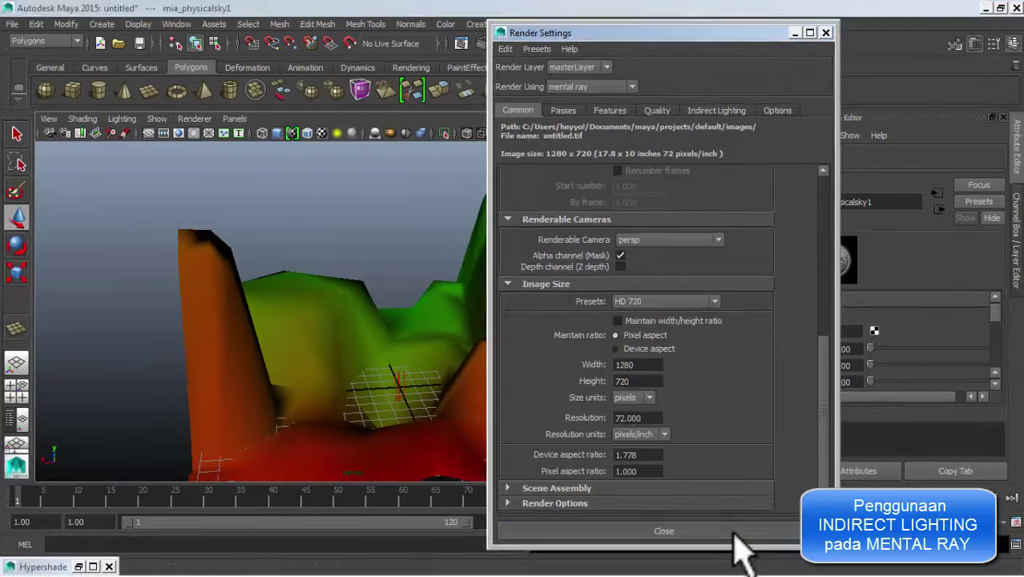
click(735, 532)
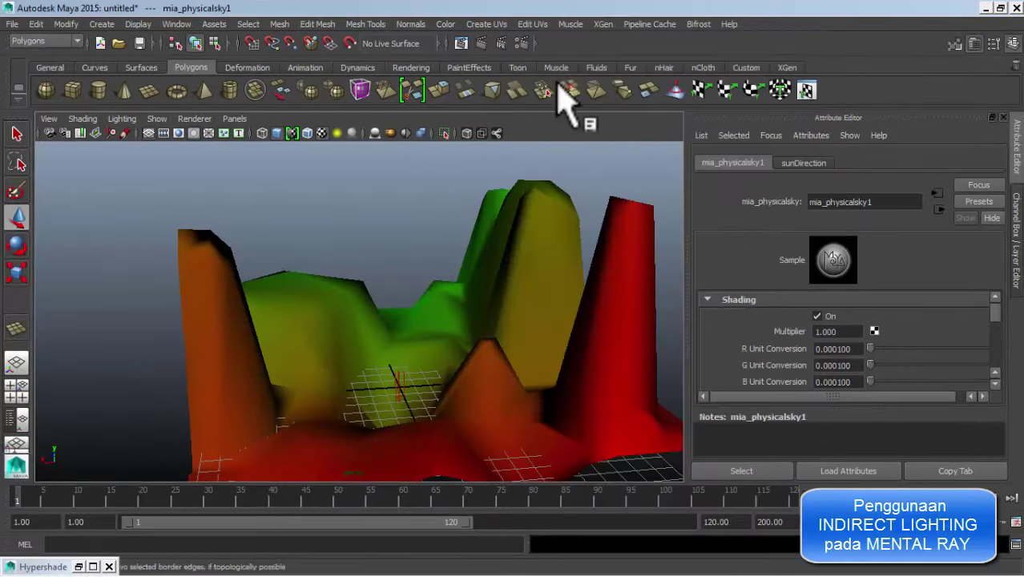
Step: Deselect the terrain, orbit and zoom to frame it, and render the frame at HD 720
click(555, 201)
click(457, 221)
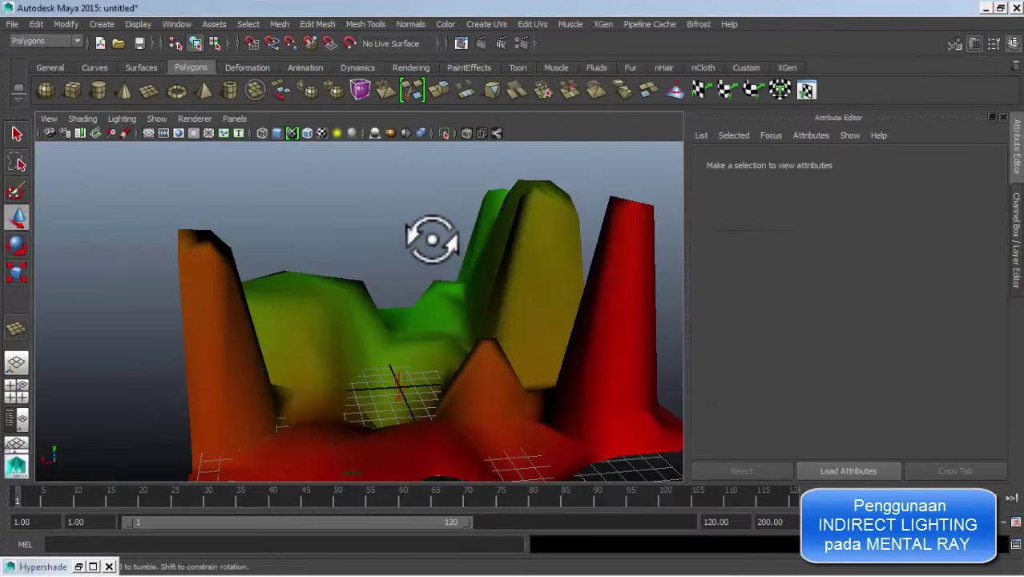
mouse_move(429, 238)
alt+mouse_down()
mouse_move(414, 222)
mouse_move(488, 248)
mouse_move(543, 235)
mouse_move(529, 242)
mouse_move(502, 224)
mouse_move(483, 264)
mouse_move(457, 247)
mouse_move(457, 297)
mouse_move(439, 305)
alt+mouse_up()
scroll(464, 242, down, 3)
scroll(467, 244, down, 3)
scroll(459, 275, down, 2)
scroll(450, 293, up, 3)
scroll(442, 295, down, 3)
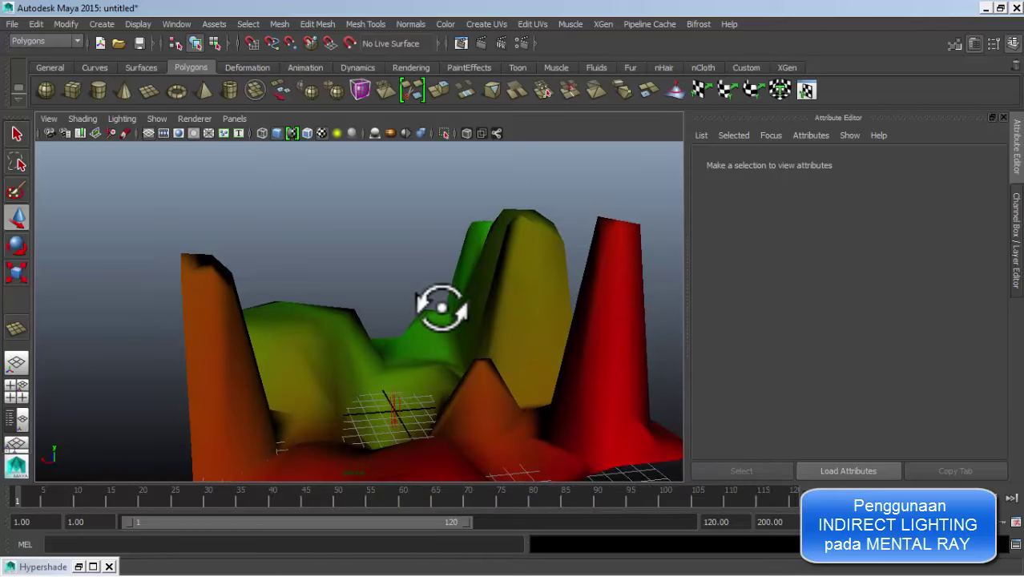
click(480, 43)
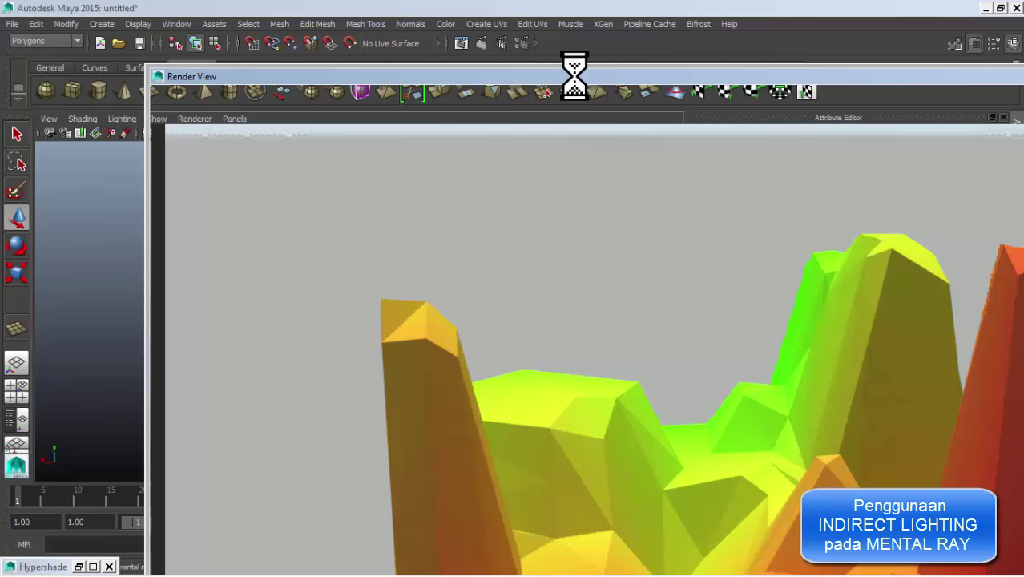
Step: Enlarge the Render View showing the finished 1280x720 terrain render and zoom it
double_click(477, 76)
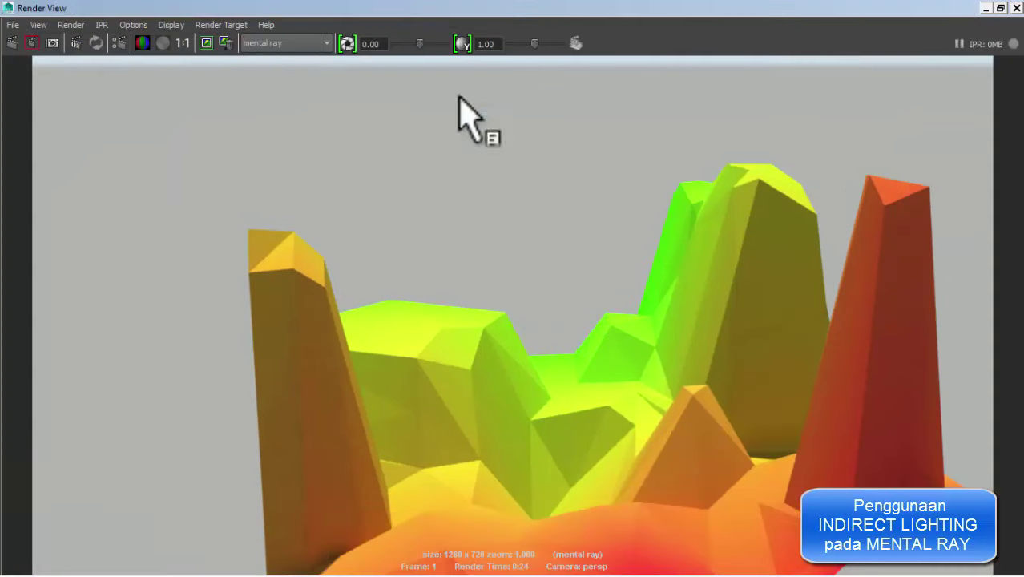
scroll(655, 365, down, 1)
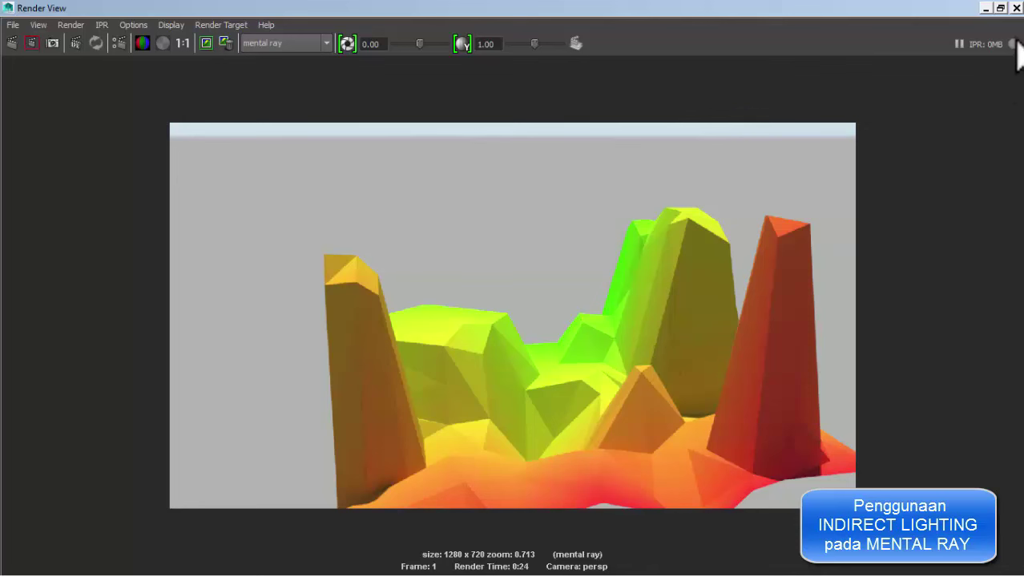
Step: Close the render, frame the terrain and select the sunDirection light
click(1016, 8)
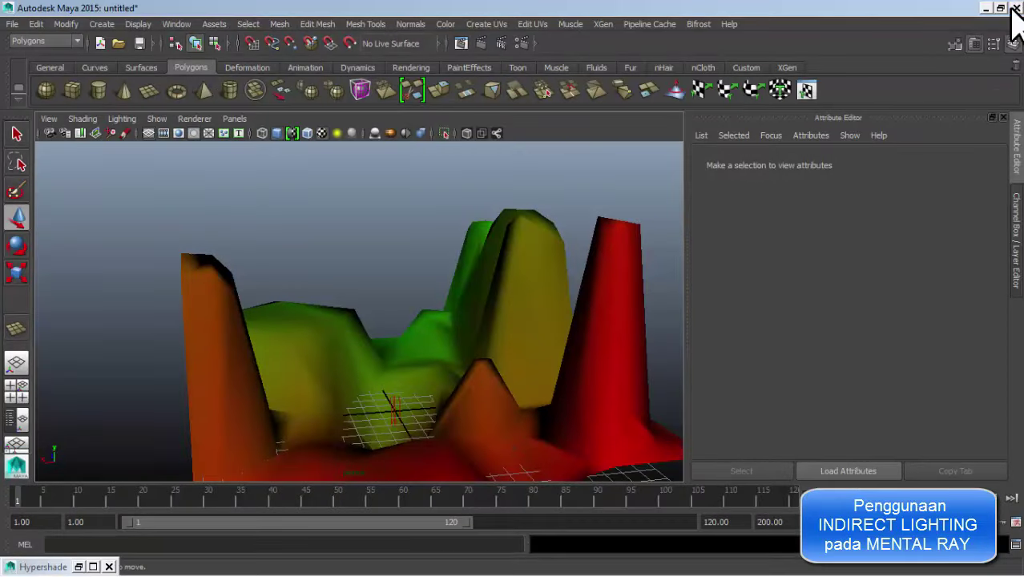
alt+drag(357, 408, 380, 430)
alt+right_drag(380, 430, 384, 434)
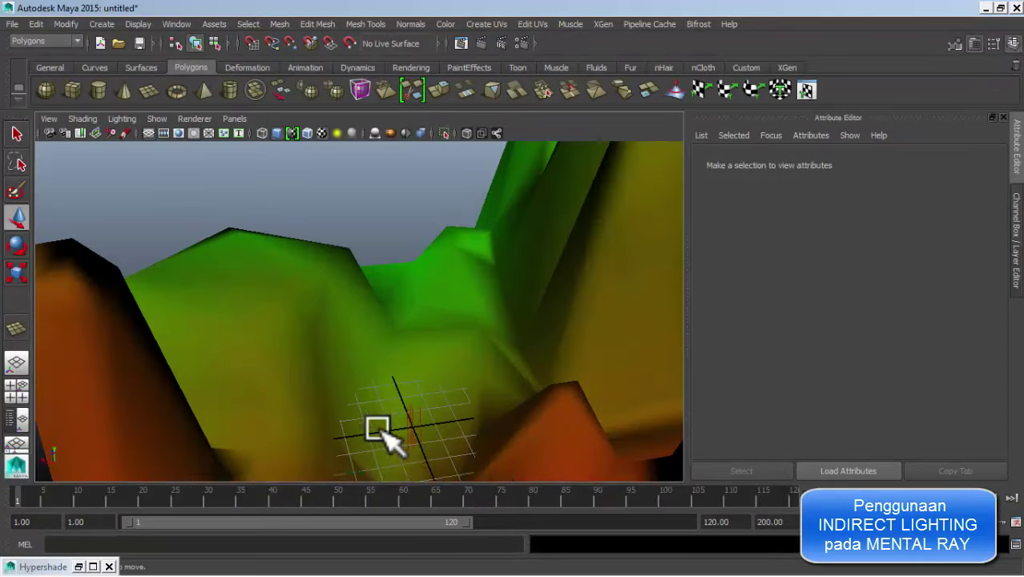
alt+middle_drag(384, 434, 377, 254)
mouse_move(377, 254)
alt+mouse_down()
mouse_move(377, 302)
mouse_move(386, 290)
mouse_move(373, 361)
alt+mouse_up()
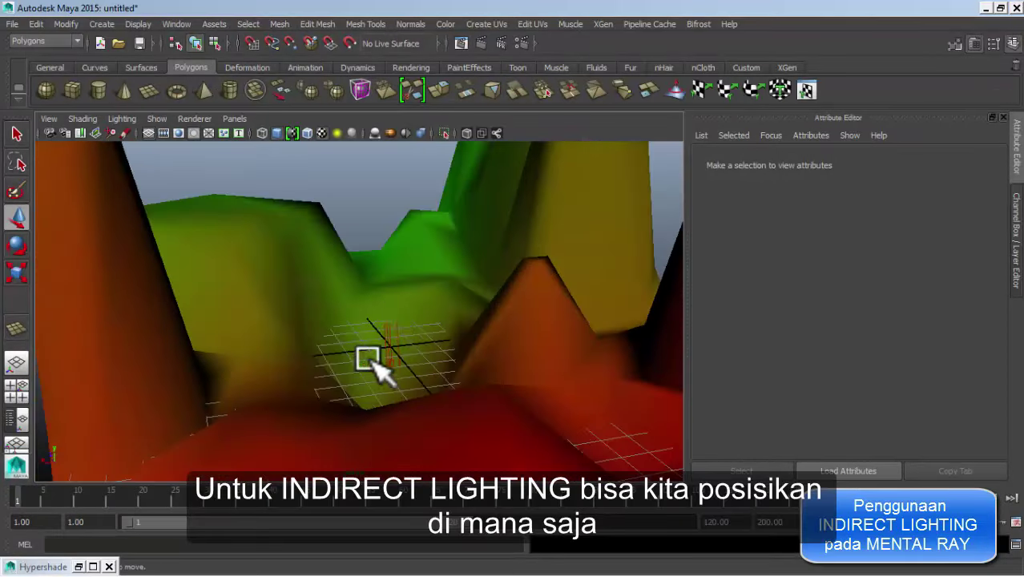
click(392, 342)
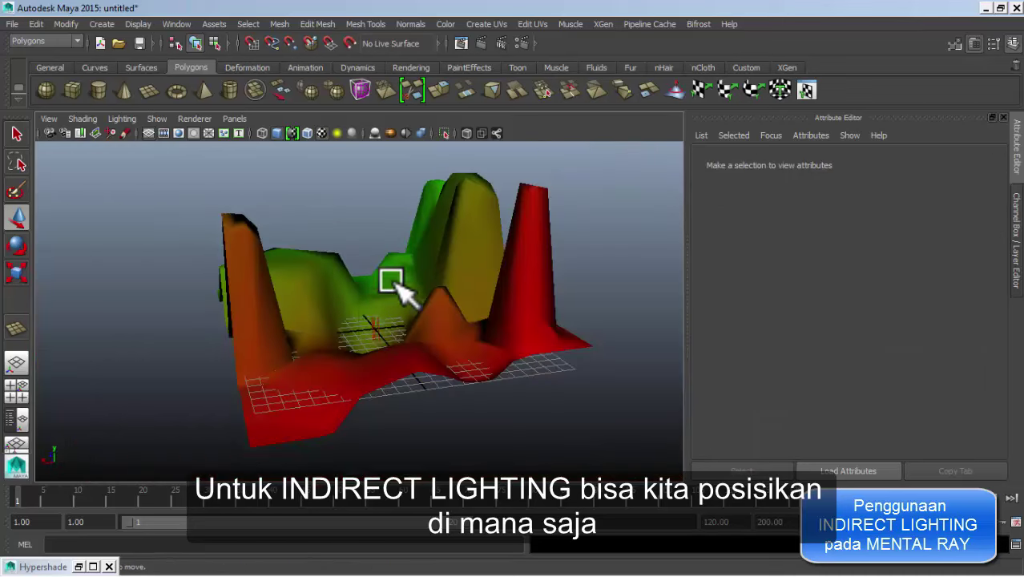
click(373, 336)
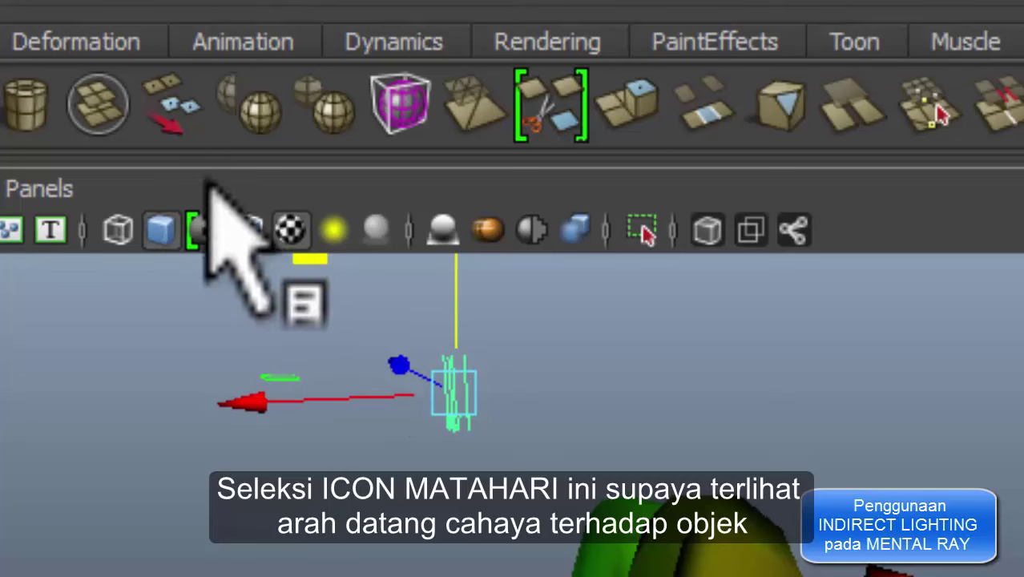
Step: Enable Use All Lights in the viewport and rotate the sun light to brighten the hills
click(335, 230)
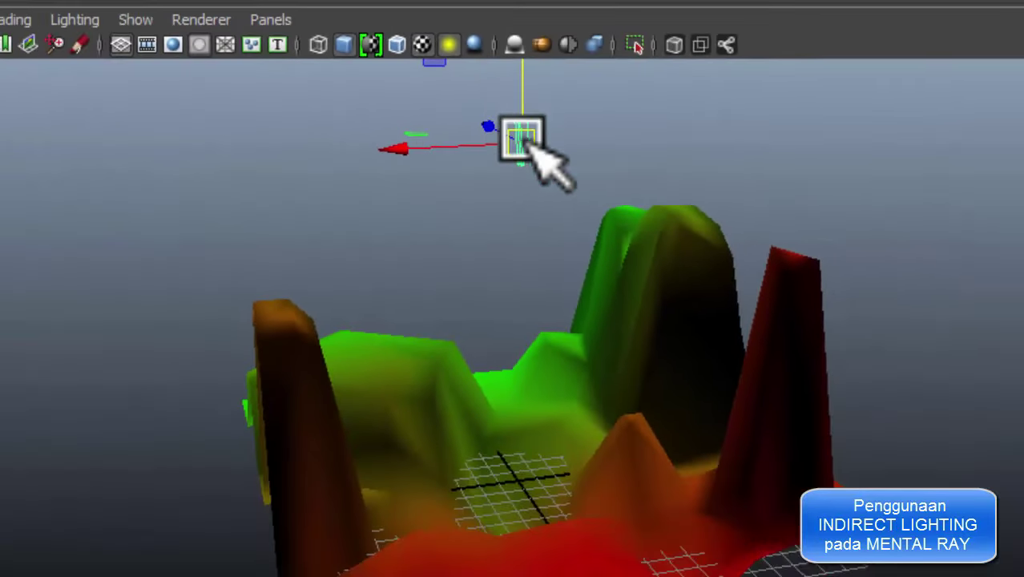
alt+drag(544, 161, 589, 164)
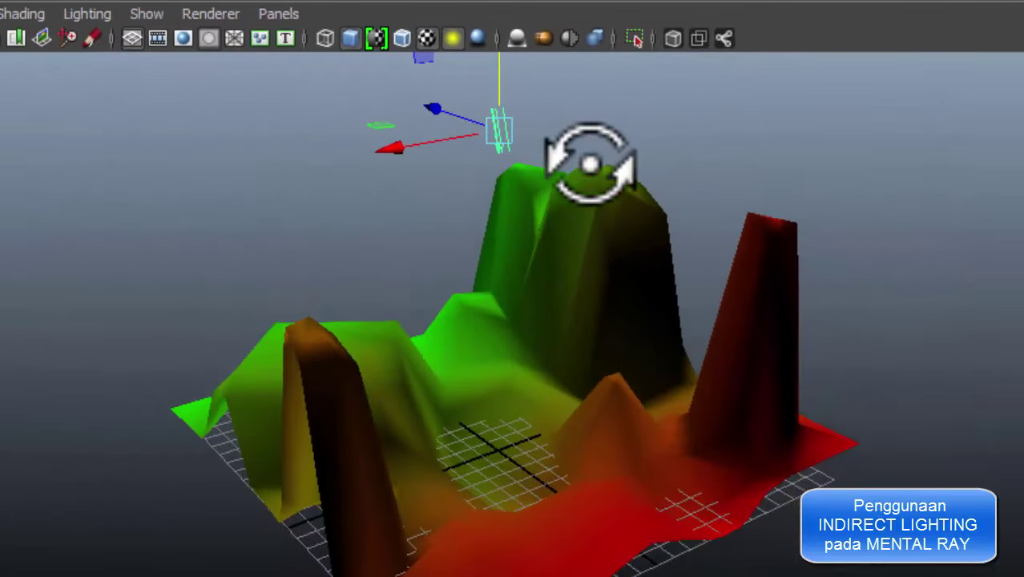
key(e)
alt+drag(411, 156, 583, 137)
mouse_move(411, 114)
mouse_down()
mouse_move(439, 210)
mouse_move(423, 96)
mouse_move(453, 195)
mouse_move(437, 158)
mouse_move(521, 252)
mouse_move(290, 268)
mouse_move(400, 262)
mouse_up()
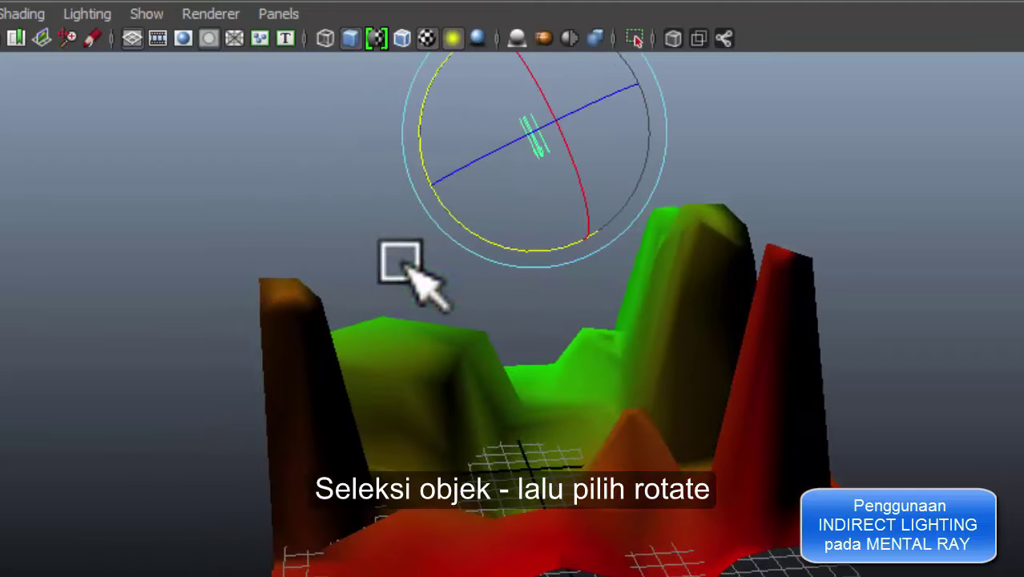
alt+right_drag(401, 262, 662, 553)
alt+middle_drag(662, 553, 640, 286)
alt+drag(640, 286, 530, 338)
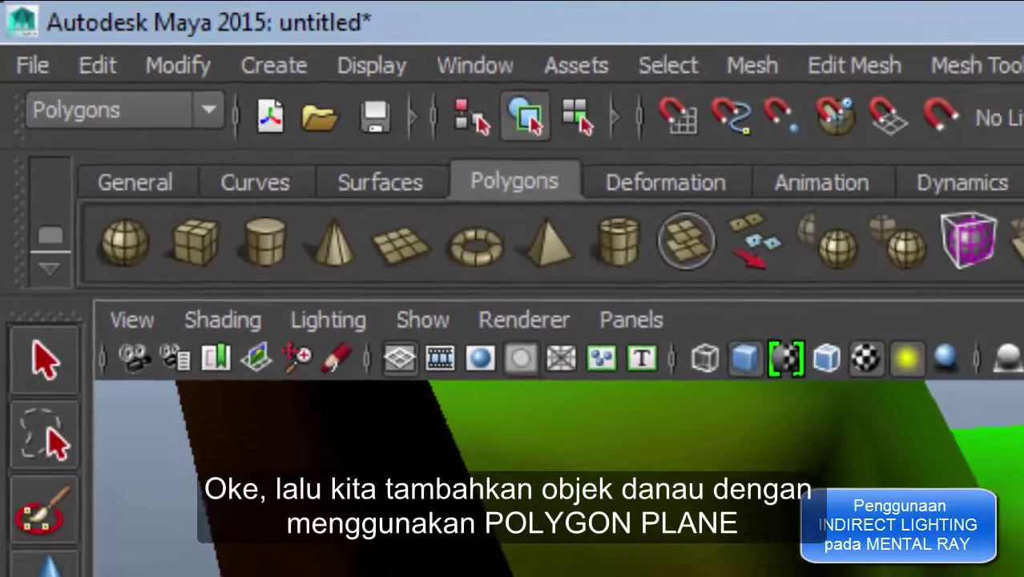
Step: Add lake plane pPlane2, scale it and raise it into the valley, then open Hypershade
click(400, 243)
click(373, 286)
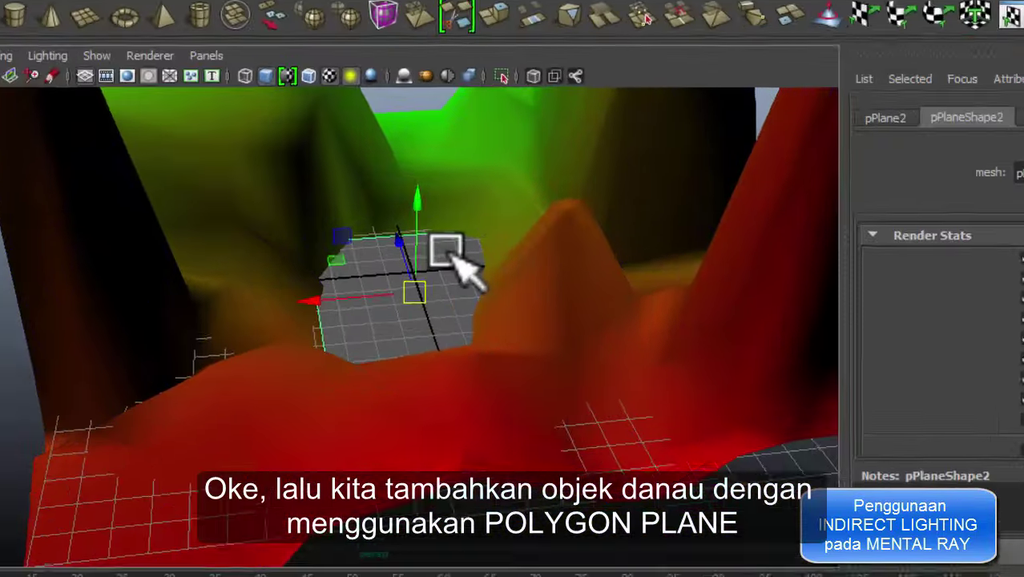
key(r)
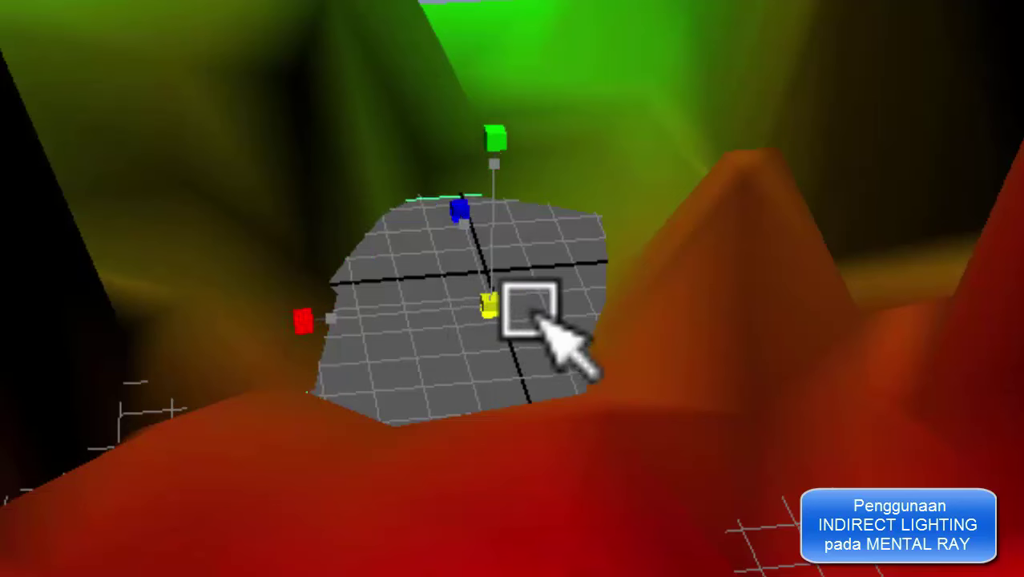
key(w)
mouse_move(493, 134)
mouse_down()
mouse_move(498, 116)
mouse_move(526, 132)
mouse_up()
mouse_move(525, 234)
alt+mouse_down()
mouse_move(486, 178)
mouse_move(507, 240)
alt+mouse_up()
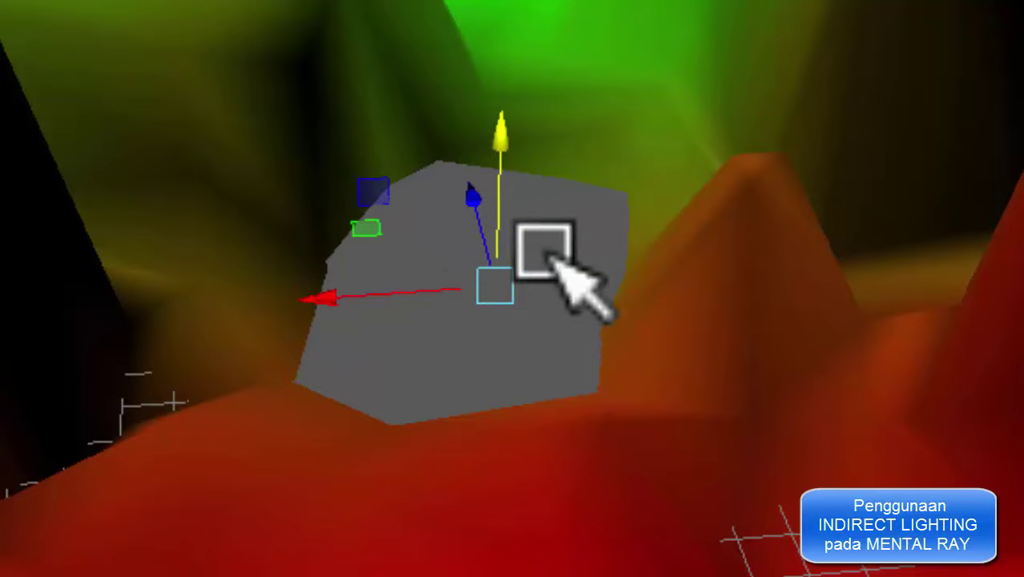
click(28, 64)
mouse_move(102, 158)
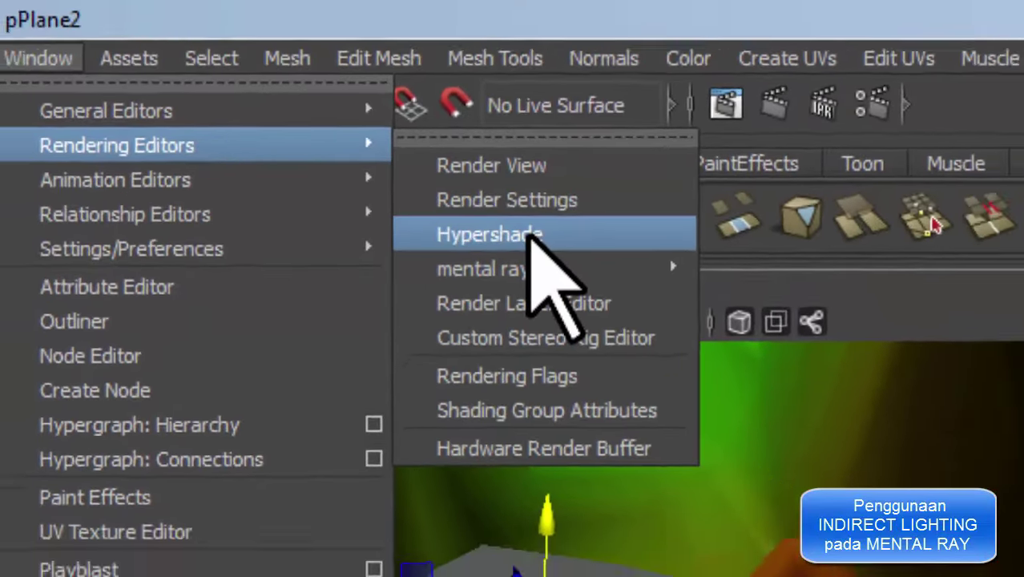
click(496, 255)
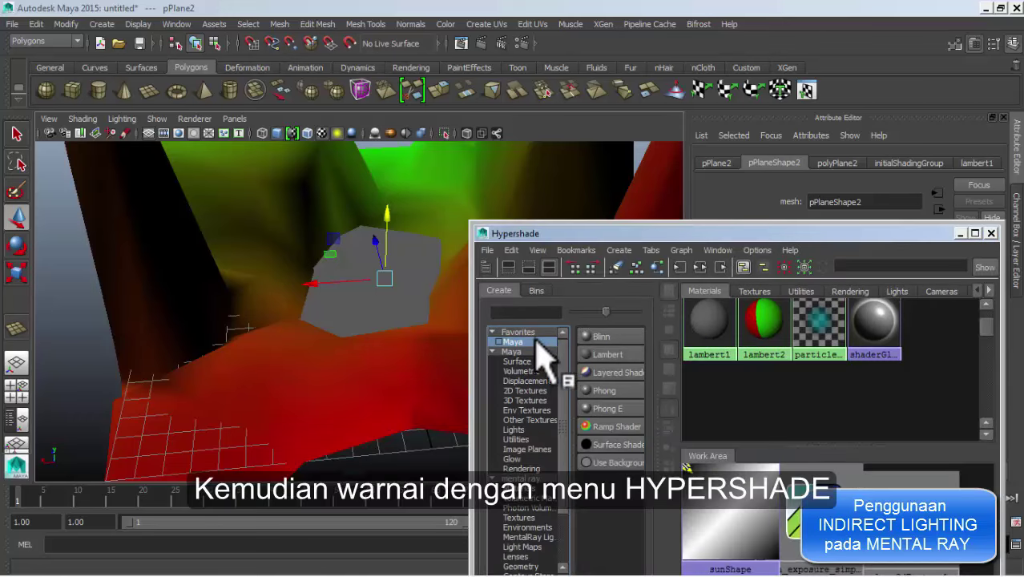
Step: Browse the Hypershade node lists and create oceanShader1 from Maya > Surface > Ocean Shader
scroll(549, 432, down, 3)
click(533, 410)
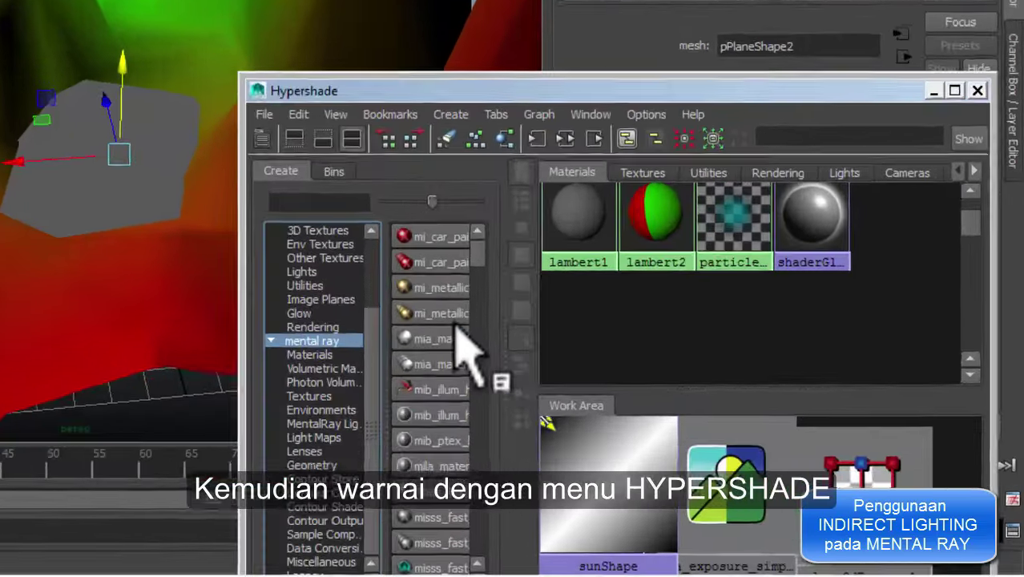
scroll(454, 325, down, 5)
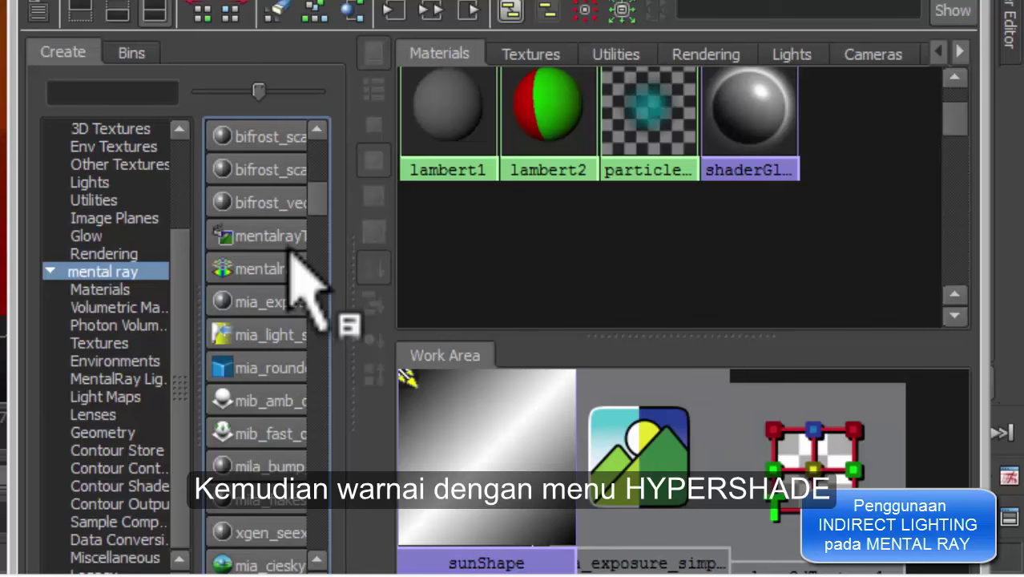
scroll(293, 257, down, 3)
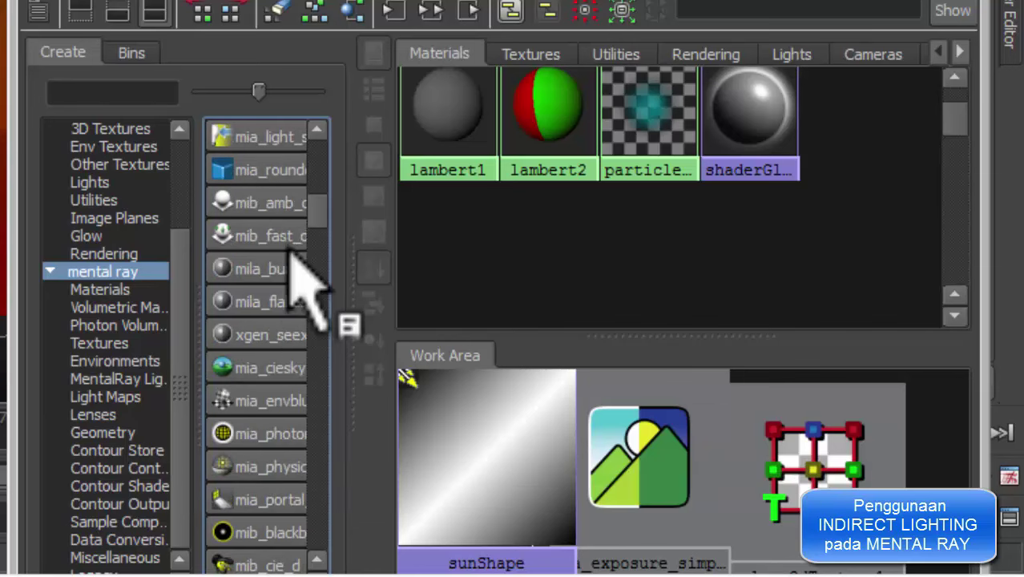
drag(350, 208, 436, 224)
scroll(380, 297, down, 2)
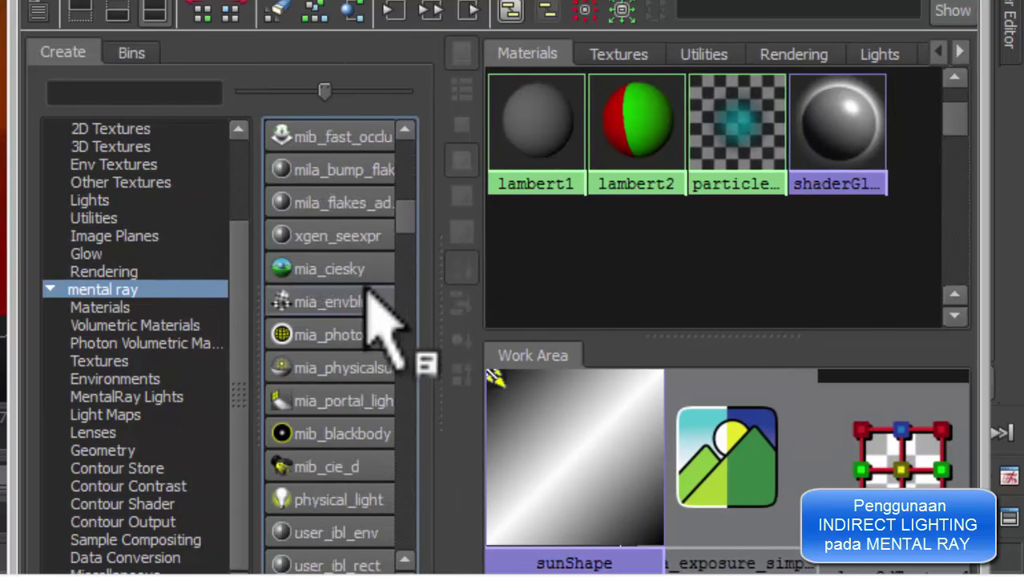
scroll(381, 308, down, 5)
scroll(385, 296, down, 5)
drag(388, 276, 407, 529)
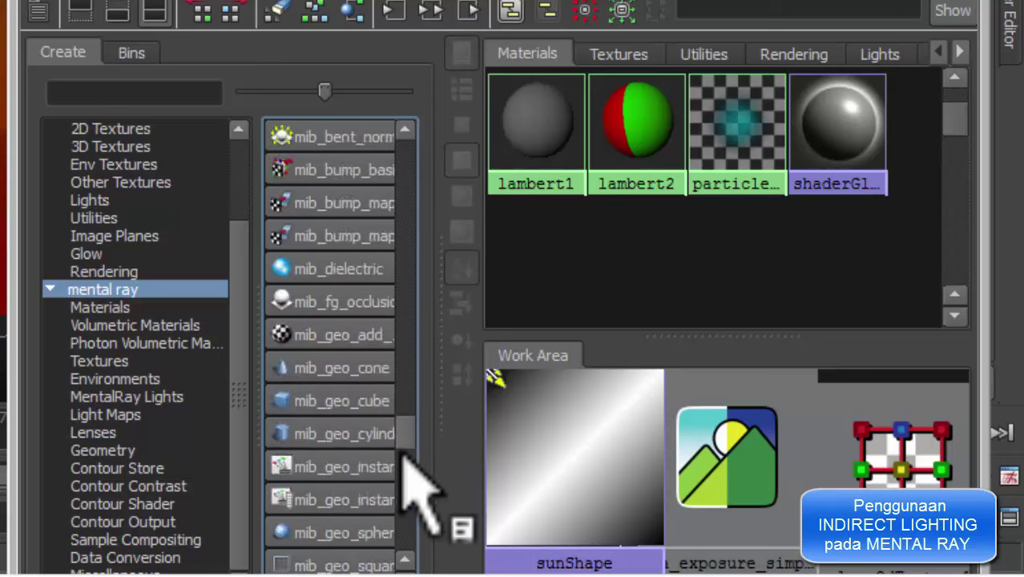
click(115, 164)
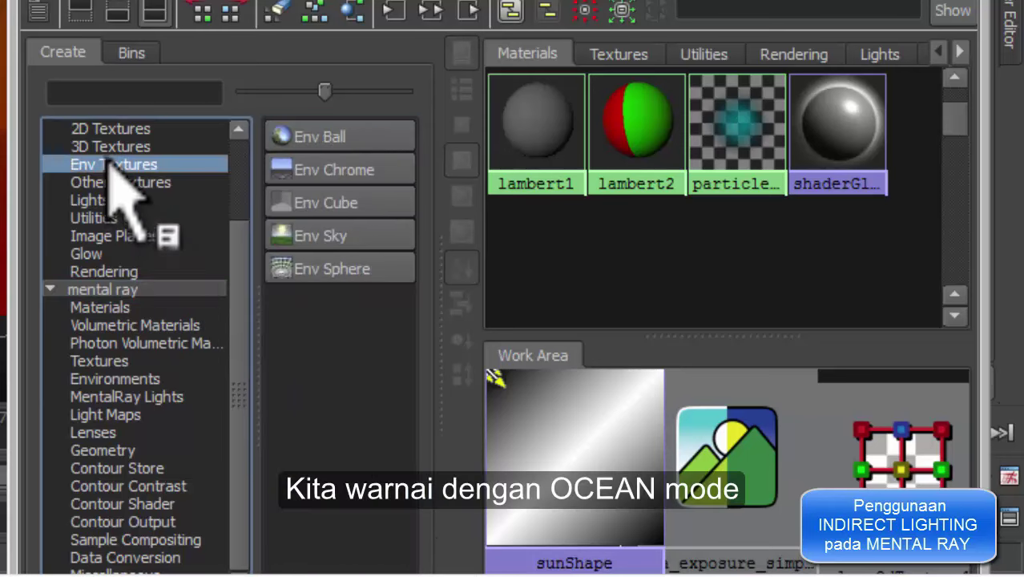
scroll(132, 192, up, 2)
click(132, 163)
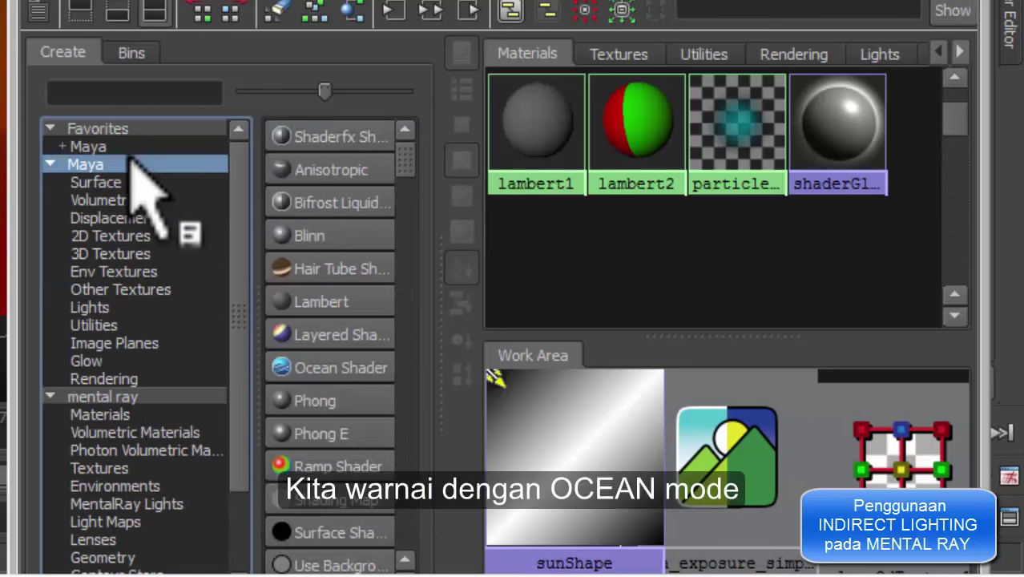
scroll(343, 352, down, 2)
click(328, 266)
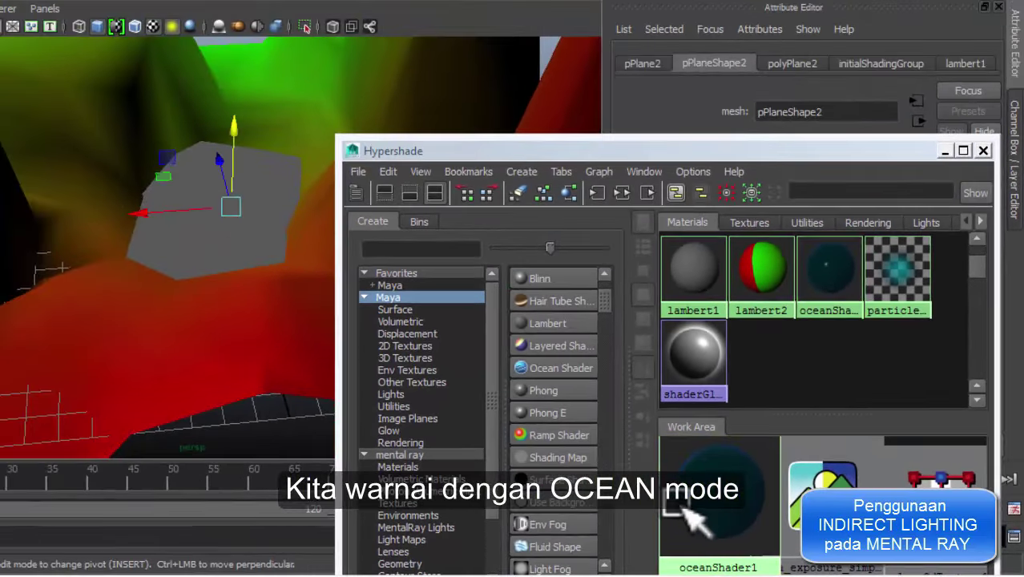
Step: Assign oceanShader1 to the lake plane, close Hypershade, frame the lake and start a render
mouse_move(696, 346)
right_down()
mouse_move(680, 370)
mouse_move(677, 298)
right_up()
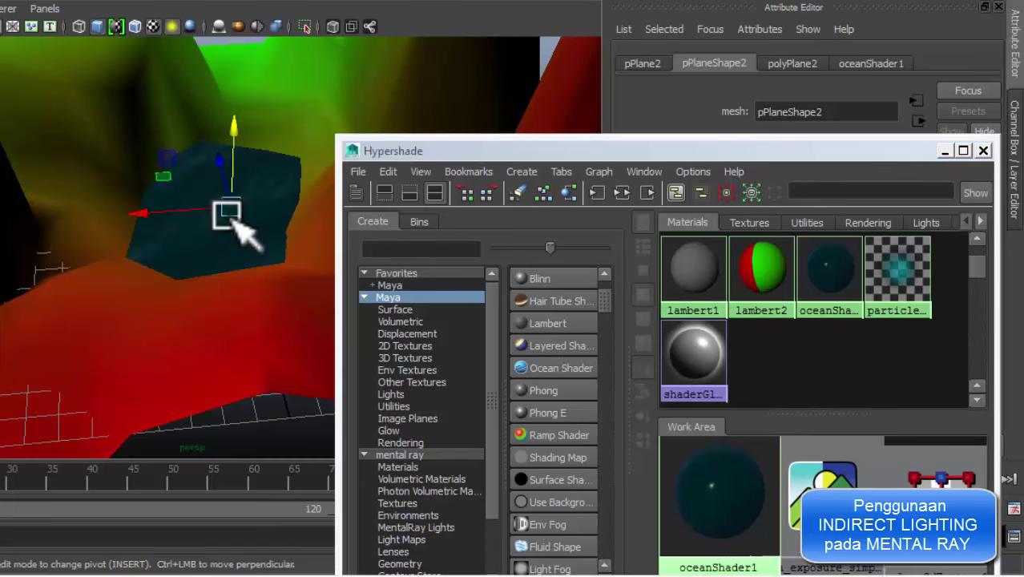
click(983, 149)
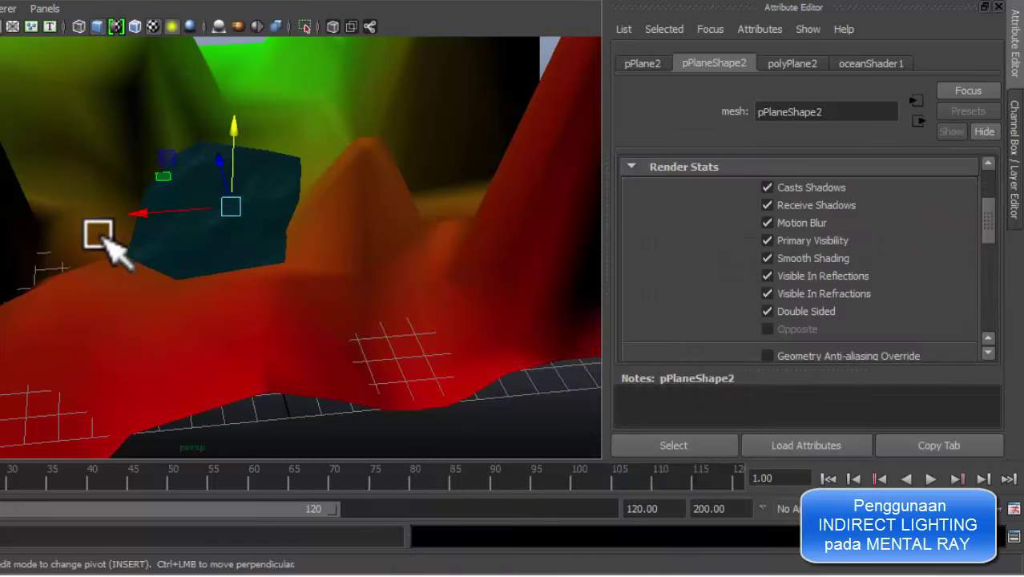
alt+middle_drag(106, 238, 203, 316)
alt+drag(203, 315, 186, 304)
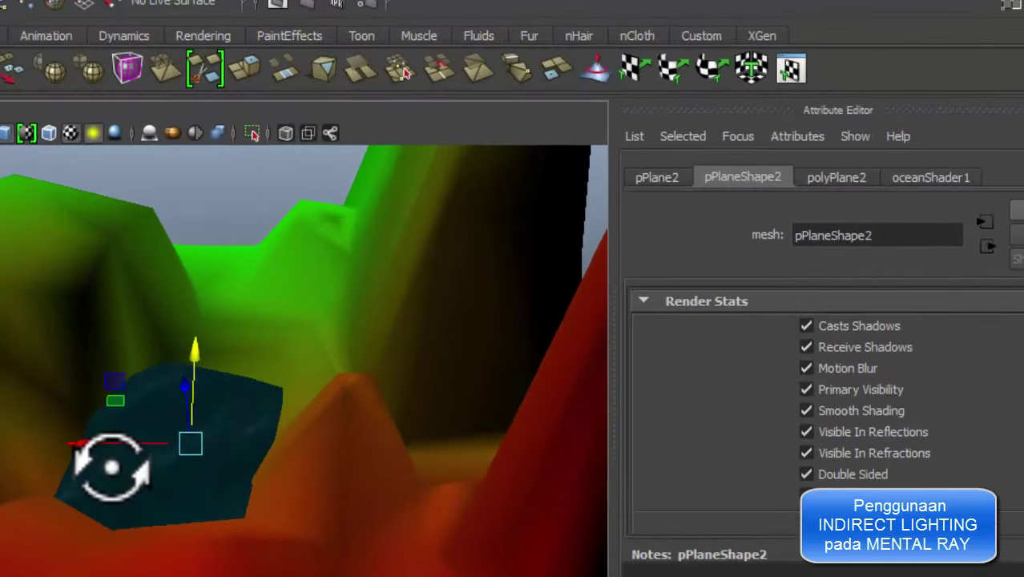
click(307, 3)
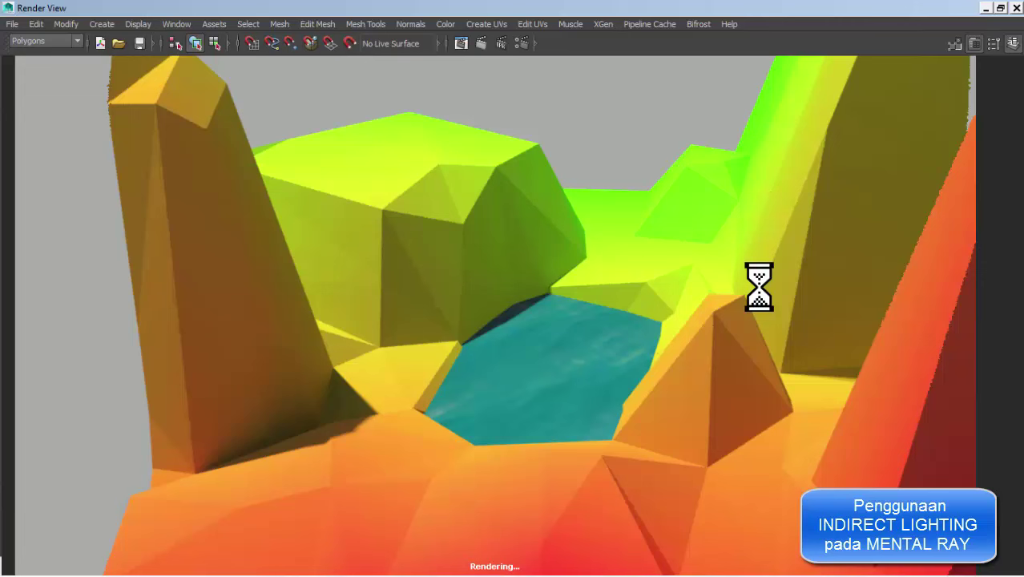
Step: Inspect the finished 1280x720 mental ray render of the hills around the teal lake
scroll(673, 435, down, 1)
scroll(677, 437, down, 1)
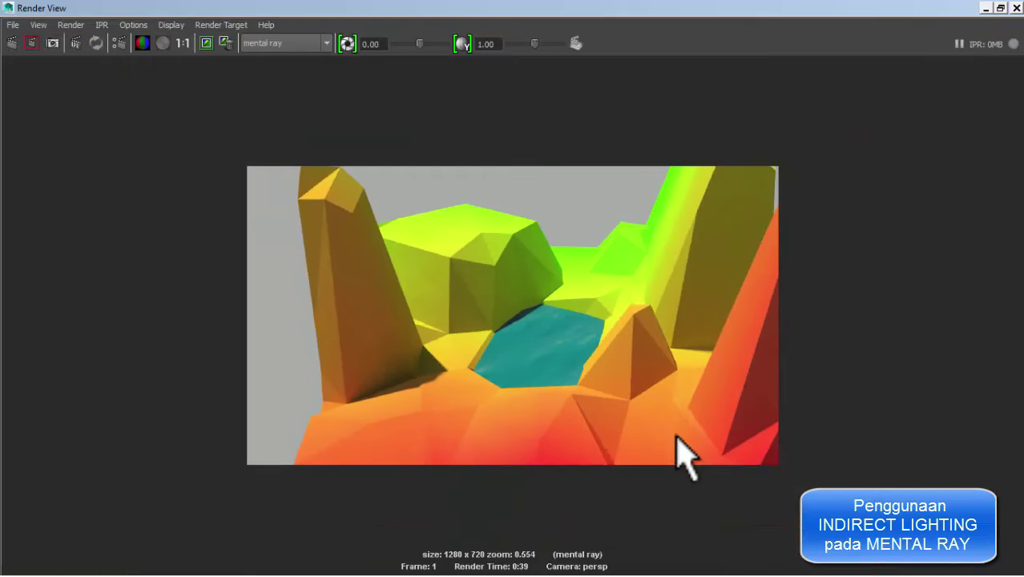
scroll(697, 362, up, 1)
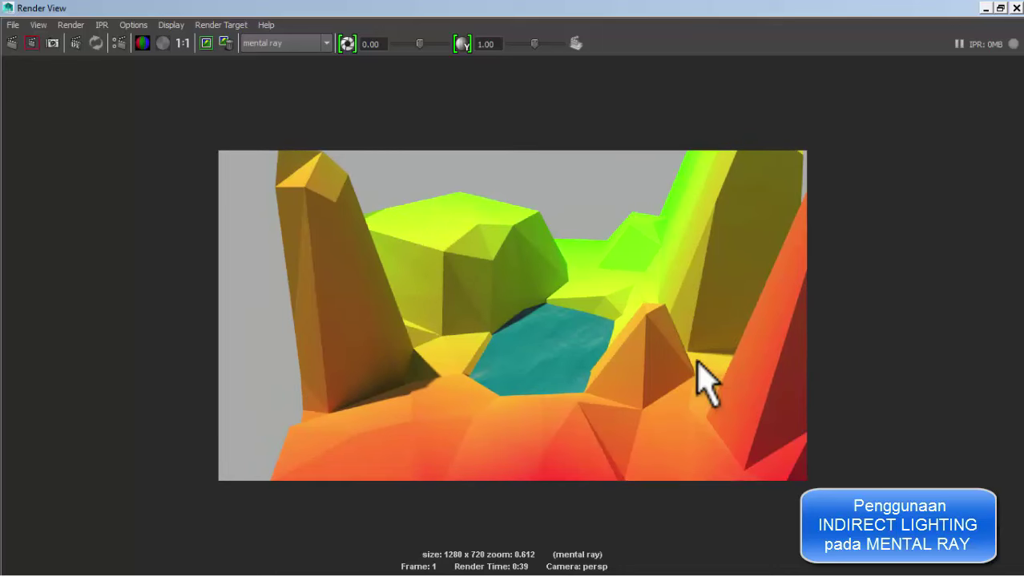